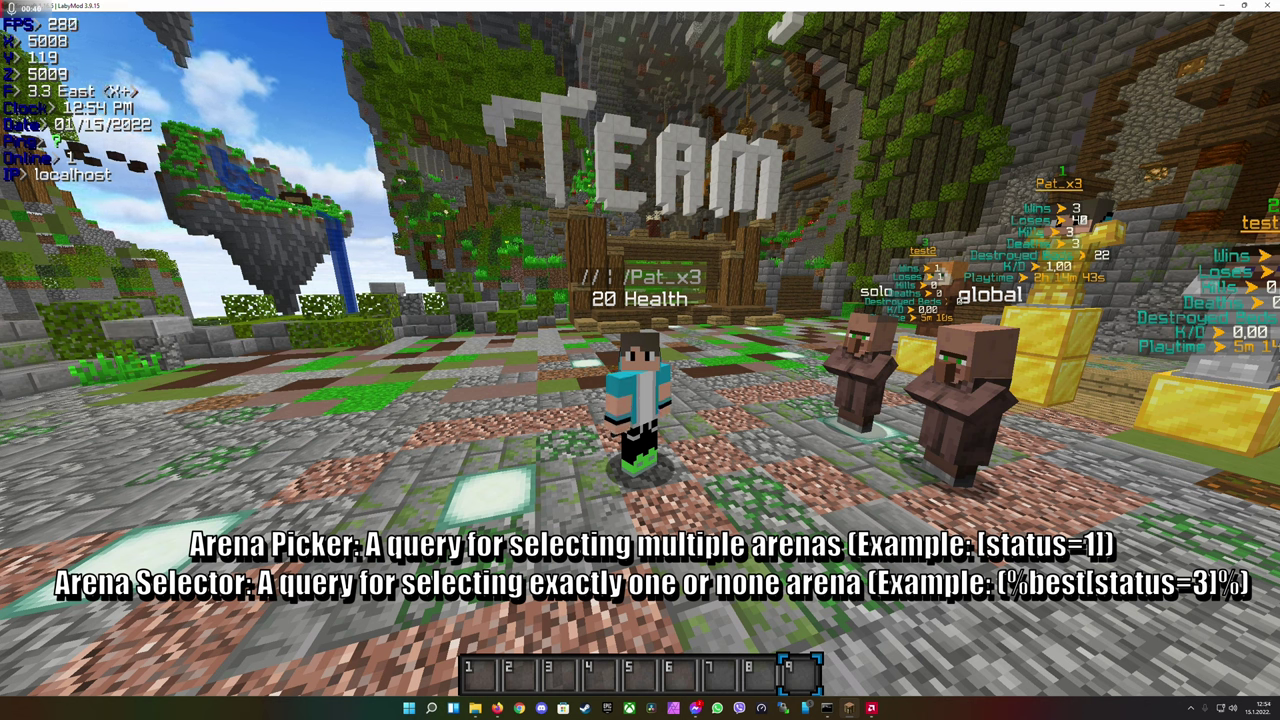
Switch to first-person view, walk up to the solo villager and open its arenas menu.
key("F5")
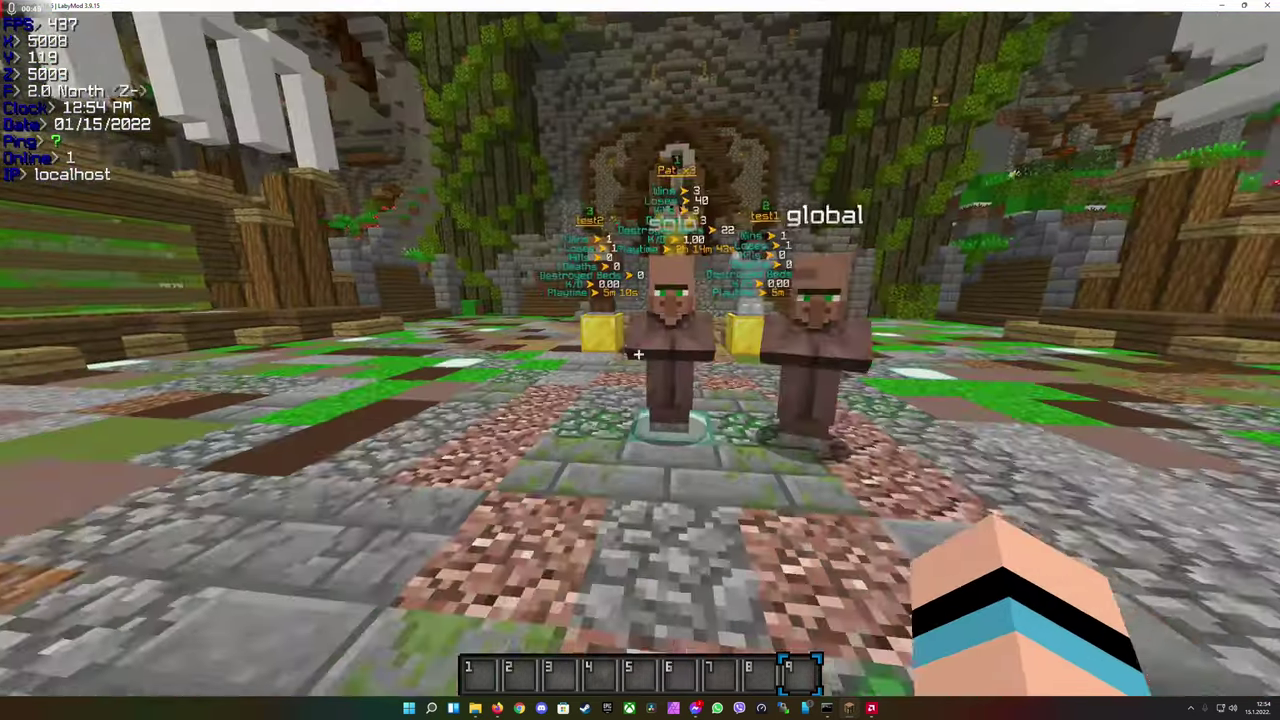
key("w")
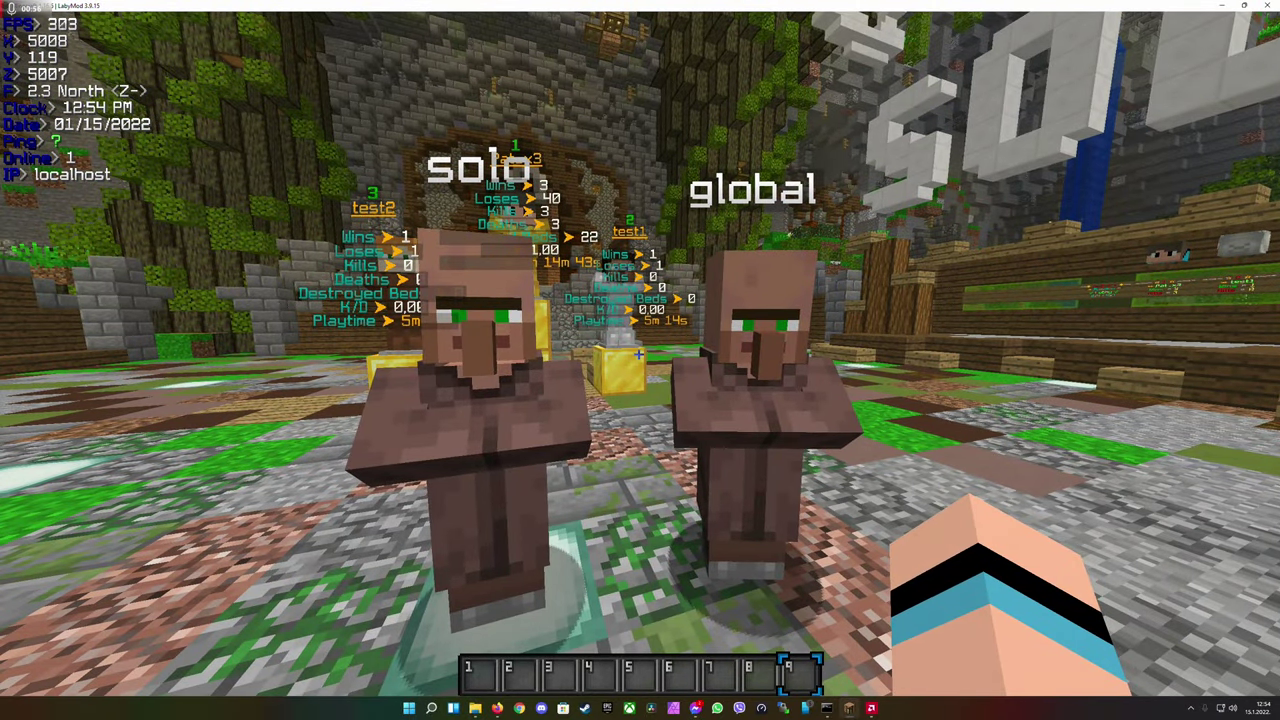
key("d")
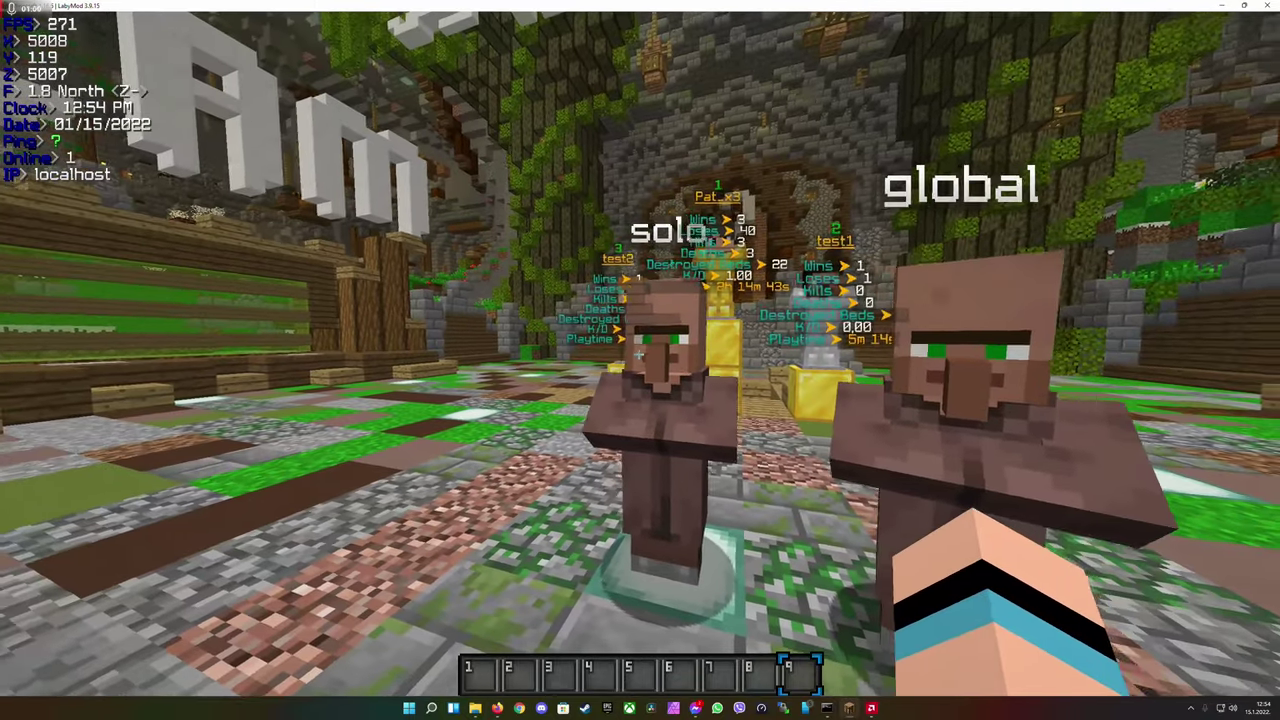
right_click(640, 360)
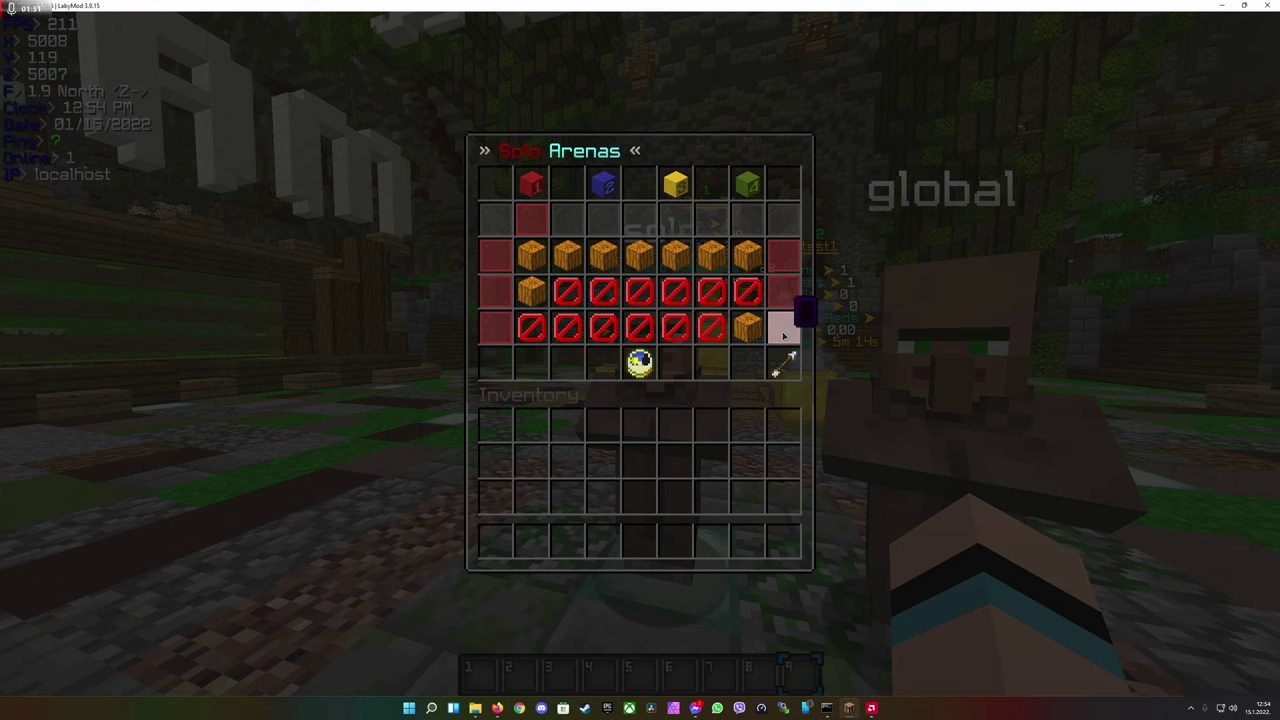
Browse the next Solo page and the Duo, Trio and Quad arena layouts, and return to the Solo Arenas layout.
left_click(783, 365)
left_click(603, 183)
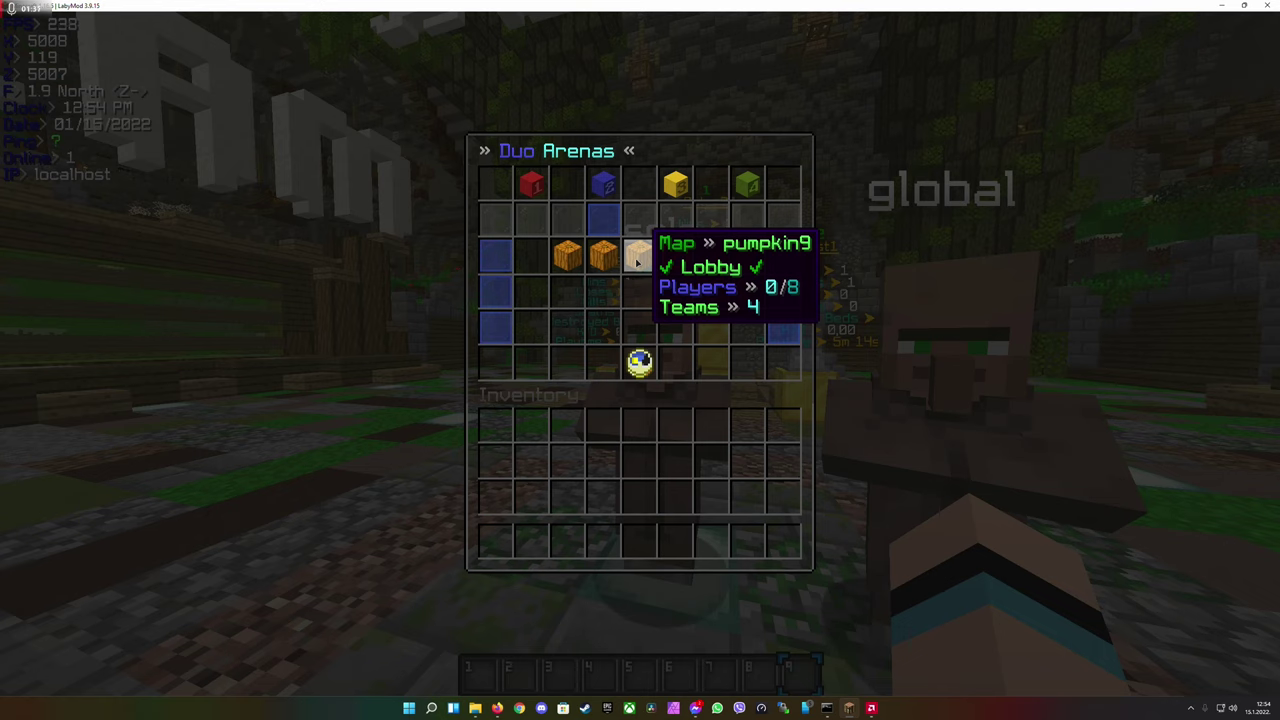
left_click(675, 183)
left_click(748, 183)
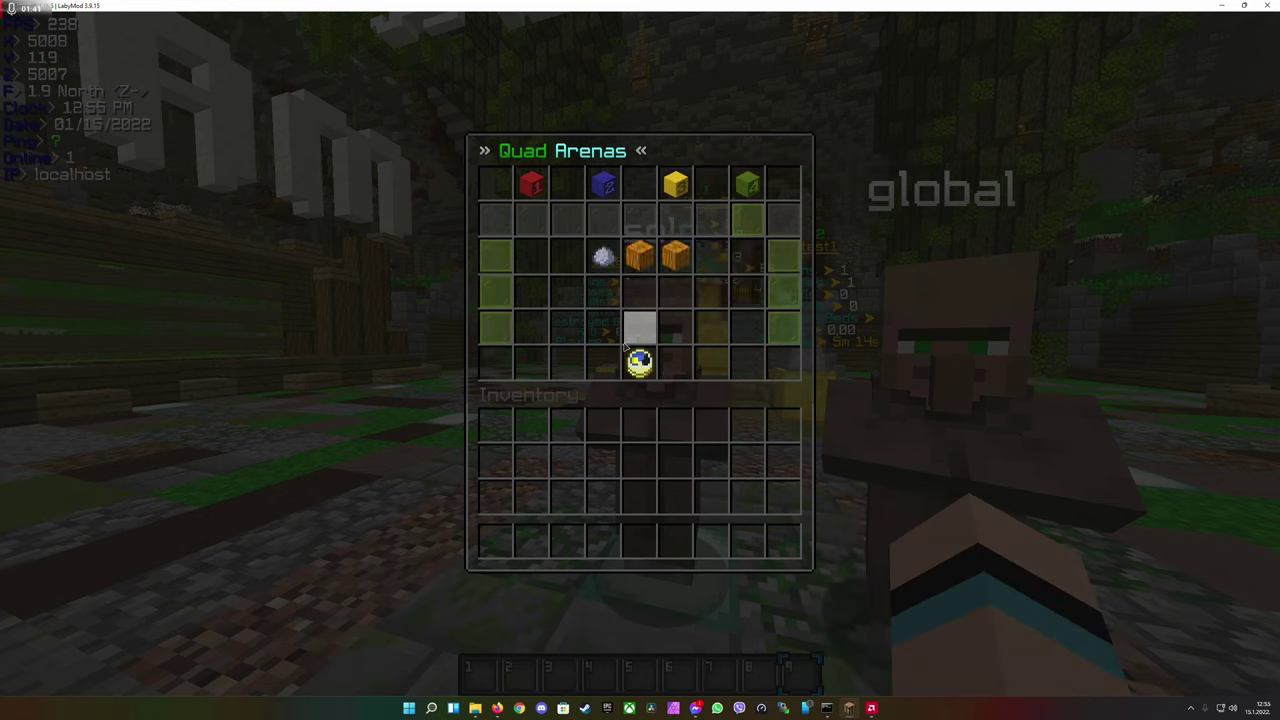
left_click(531, 183)
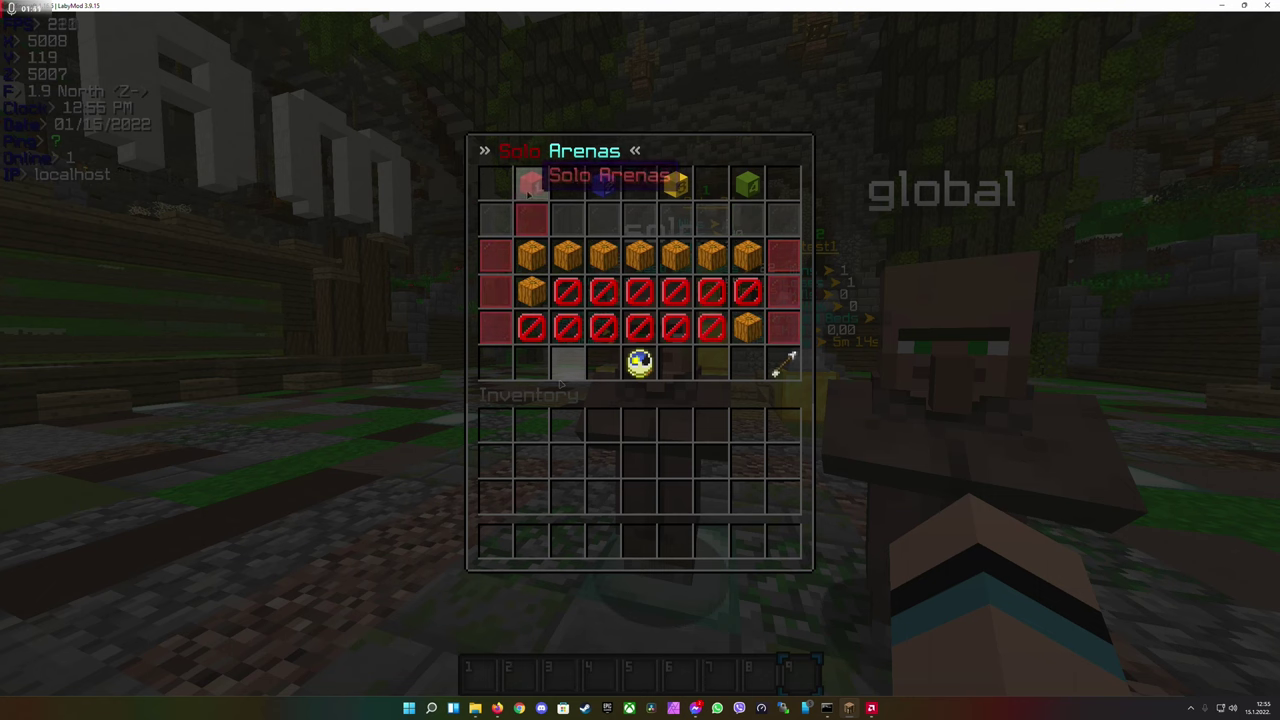
Switch to File Explorer and open Solo.yml from the MBedwars arenasgui-layouts folder at its arenas-collection section.
left_click(476, 709)
left_click(599, 104)
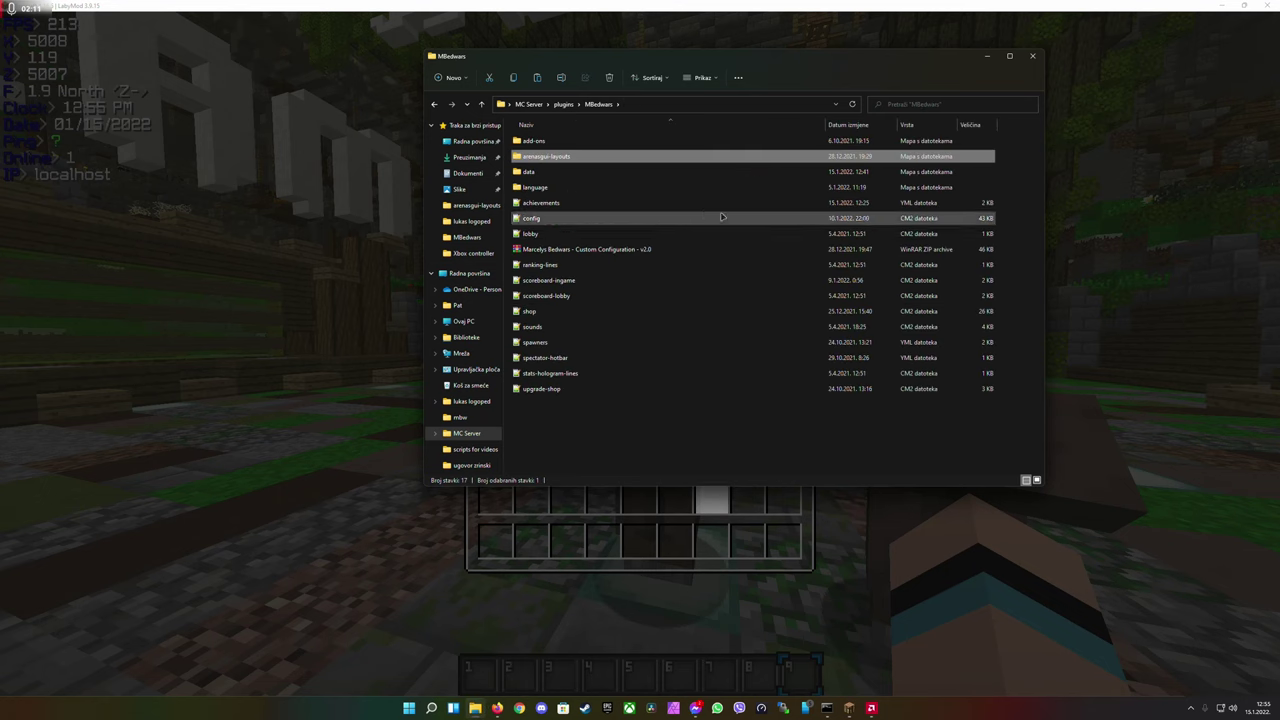
double_click(545, 158)
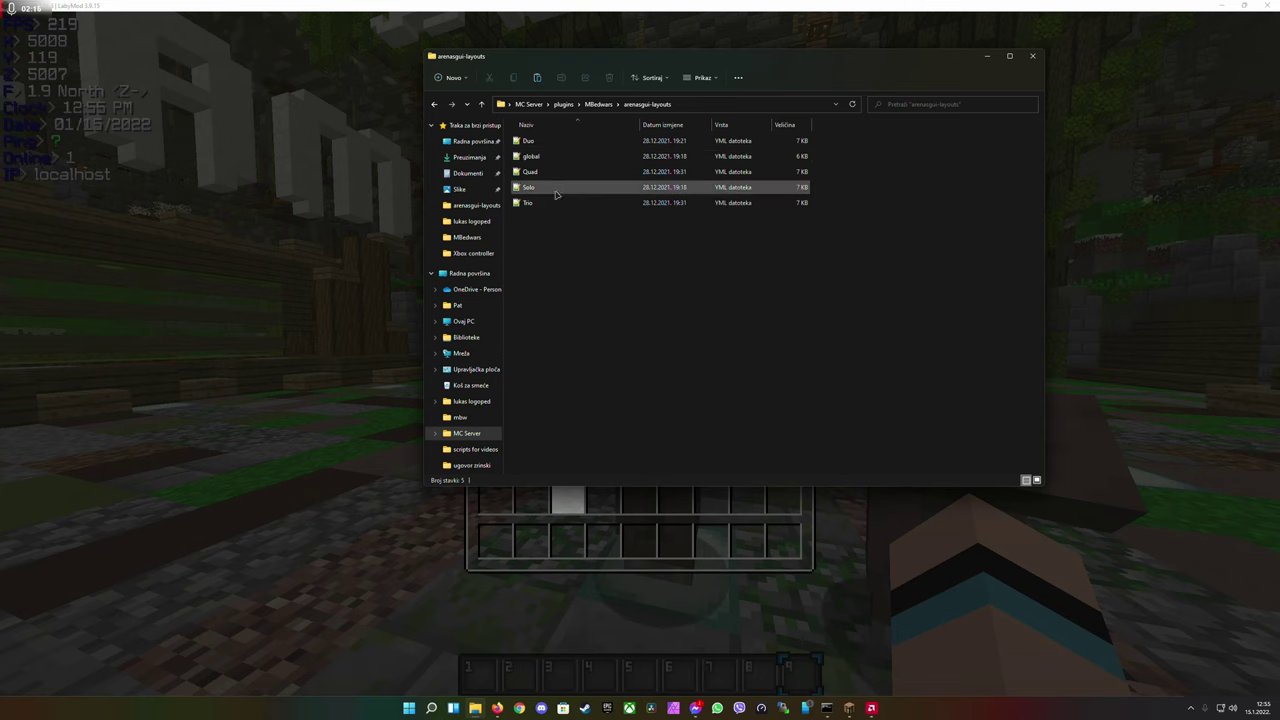
double_click(551, 188)
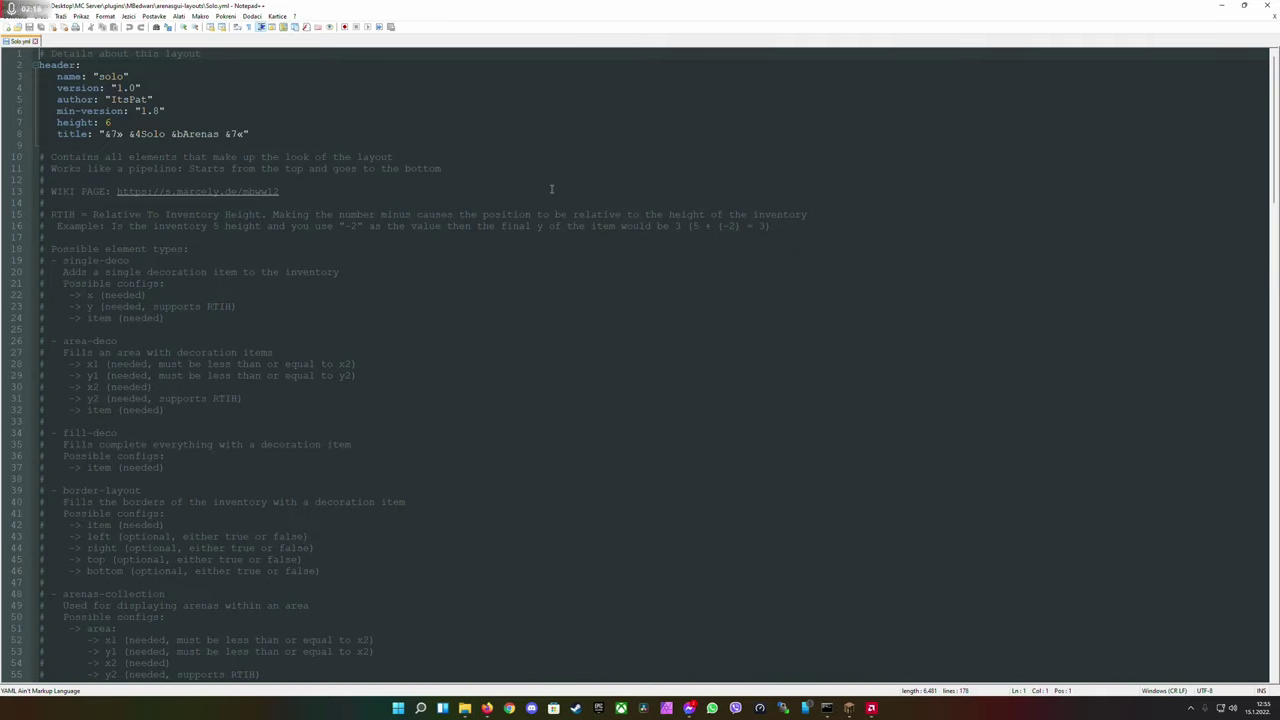
scroll(434, 280, "down", 20)
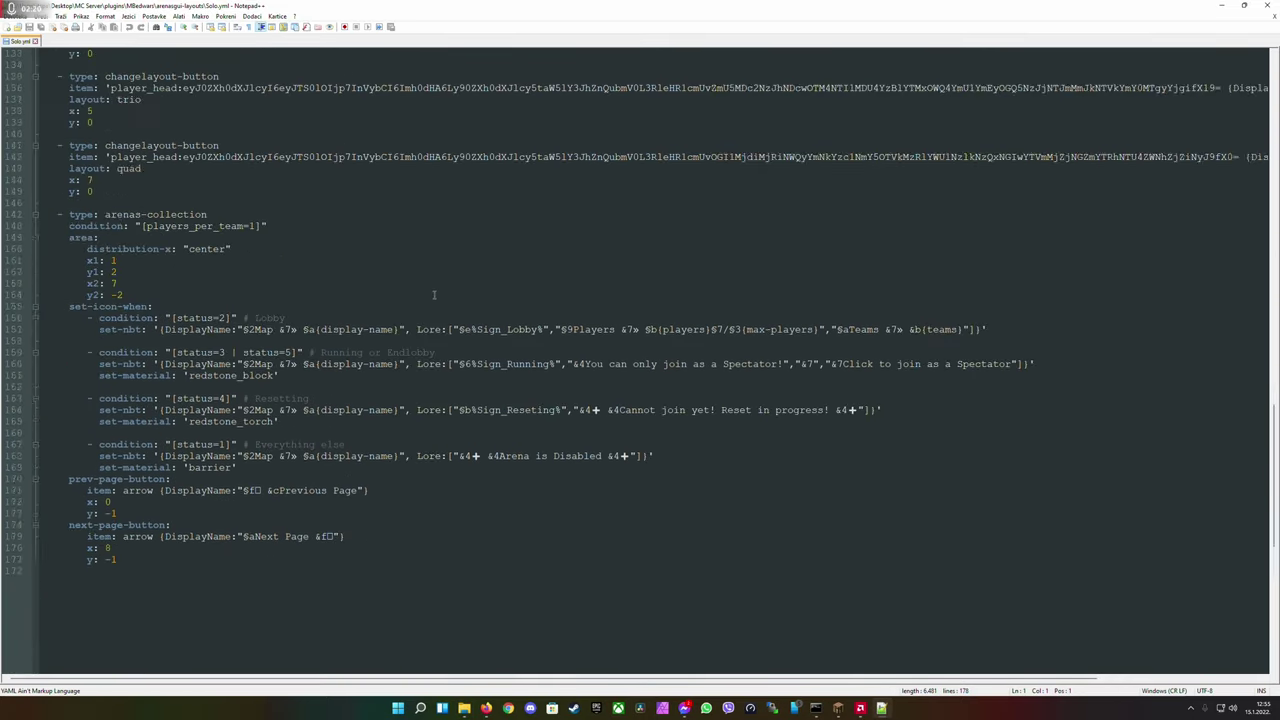
scroll(434, 294, "down", 1)
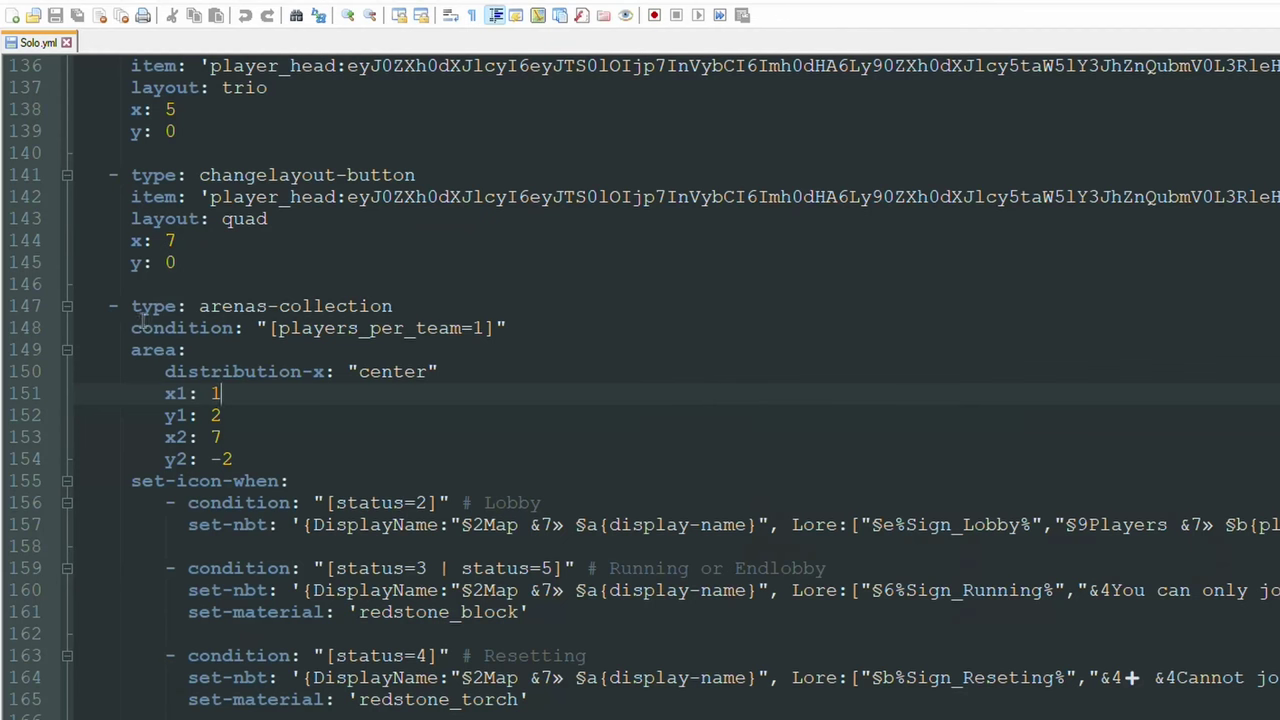
Examine the arenas-collection element and its players_per_team condition in Solo.yml.
left_click_drag(128, 306, 410, 306)
left_click(278, 306)
left_click_drag(129, 328, 591, 321)
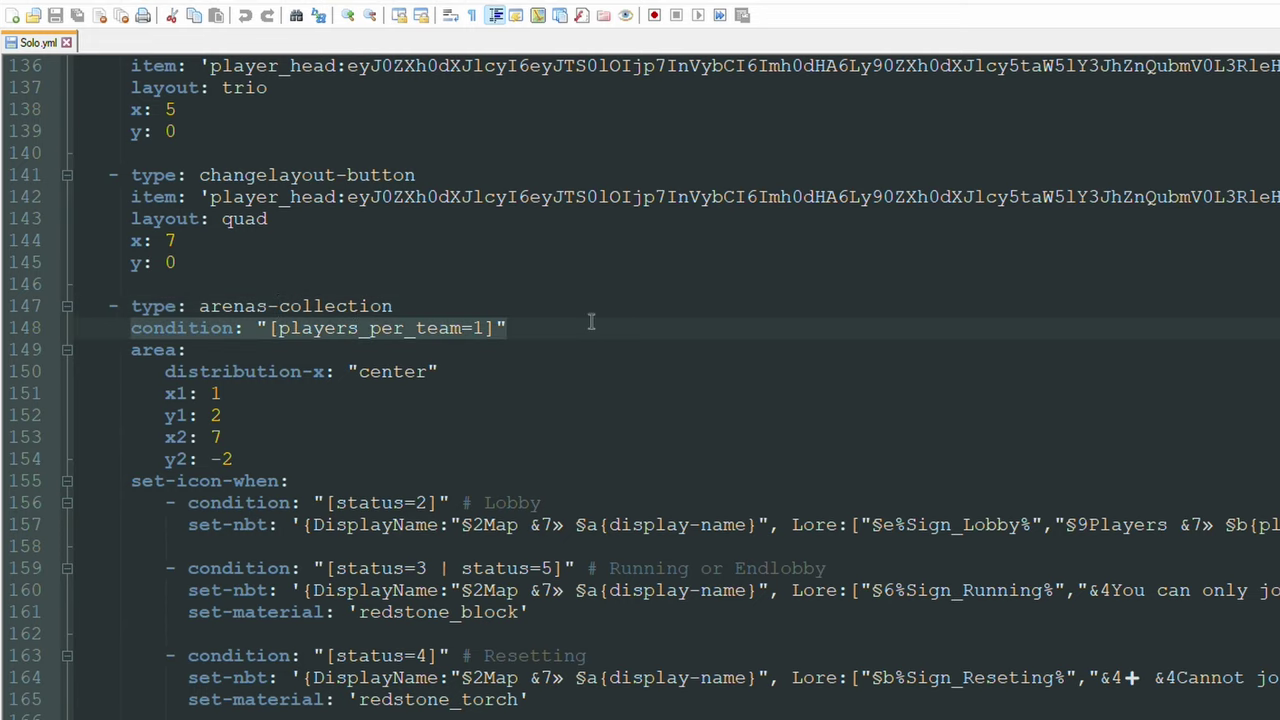
left_click(337, 344)
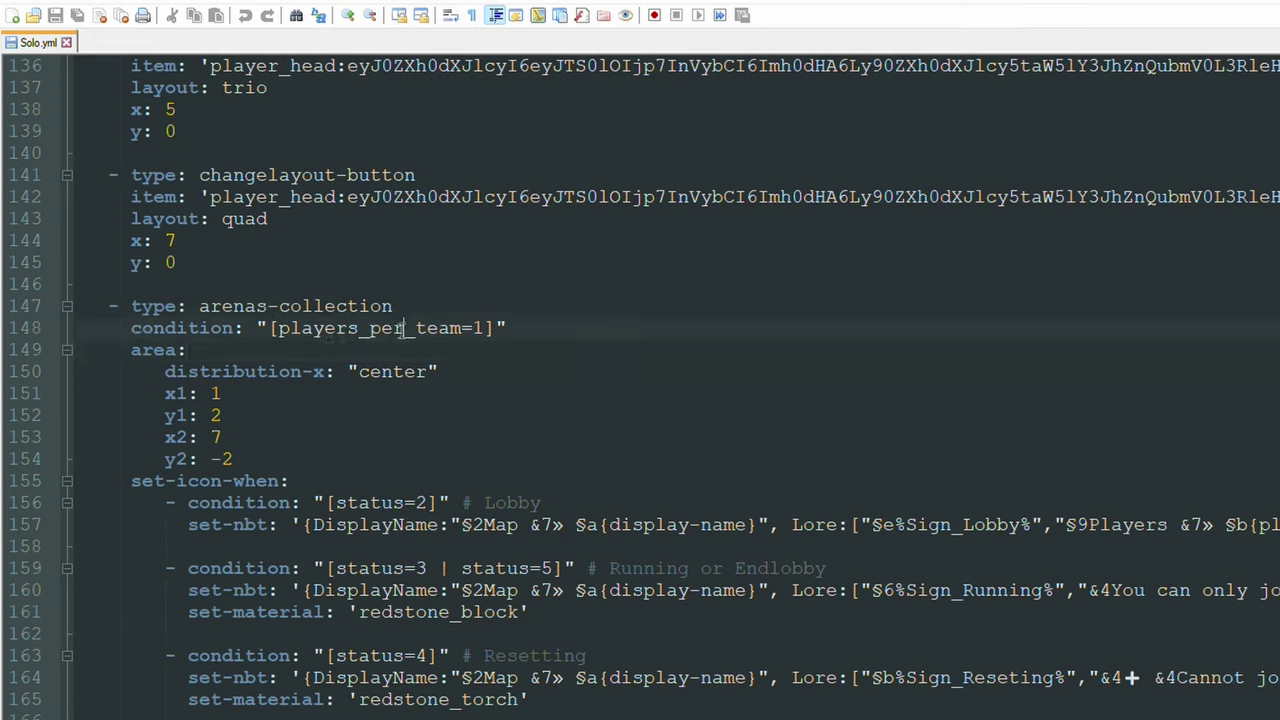
double_click(483, 328)
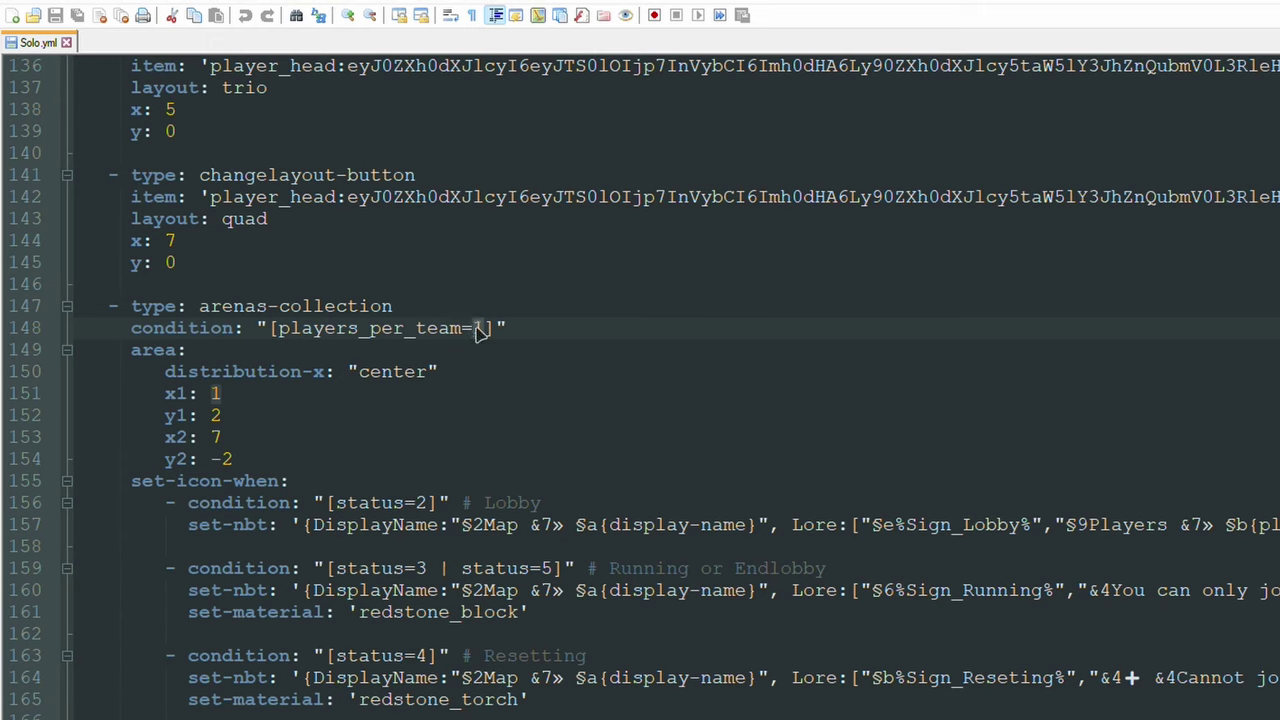
left_click(535, 334)
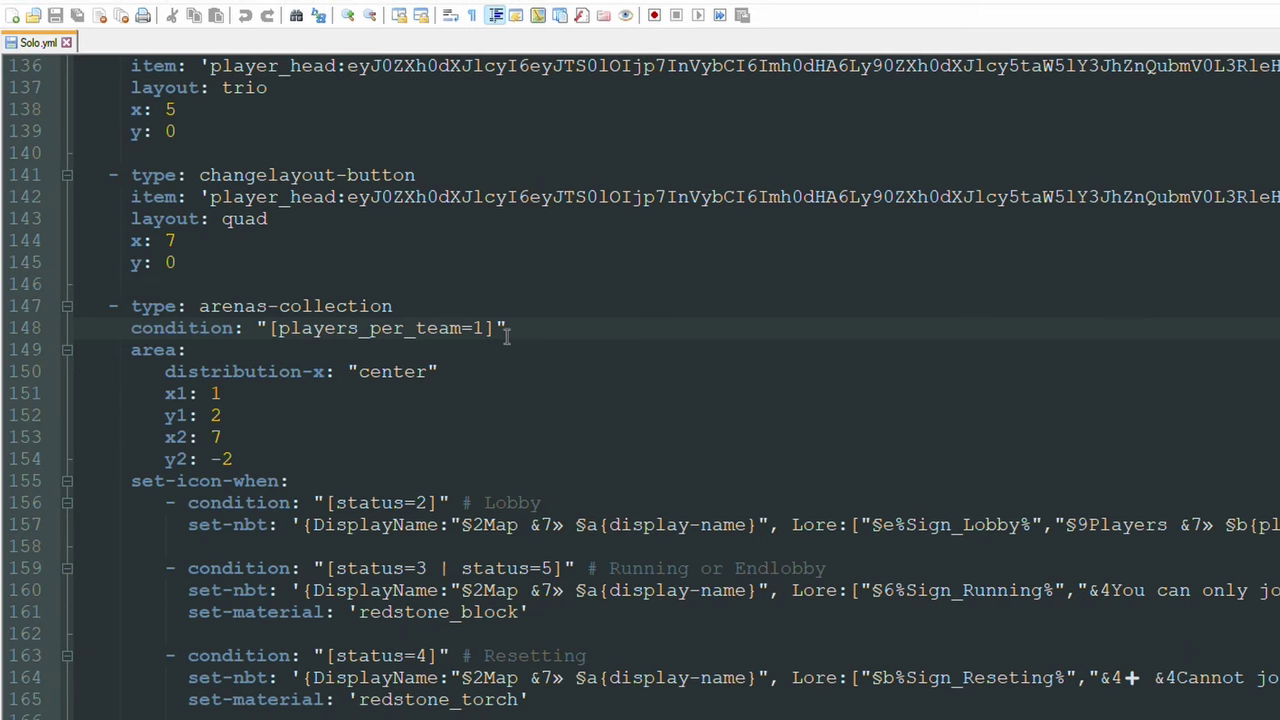
left_click(486, 329)
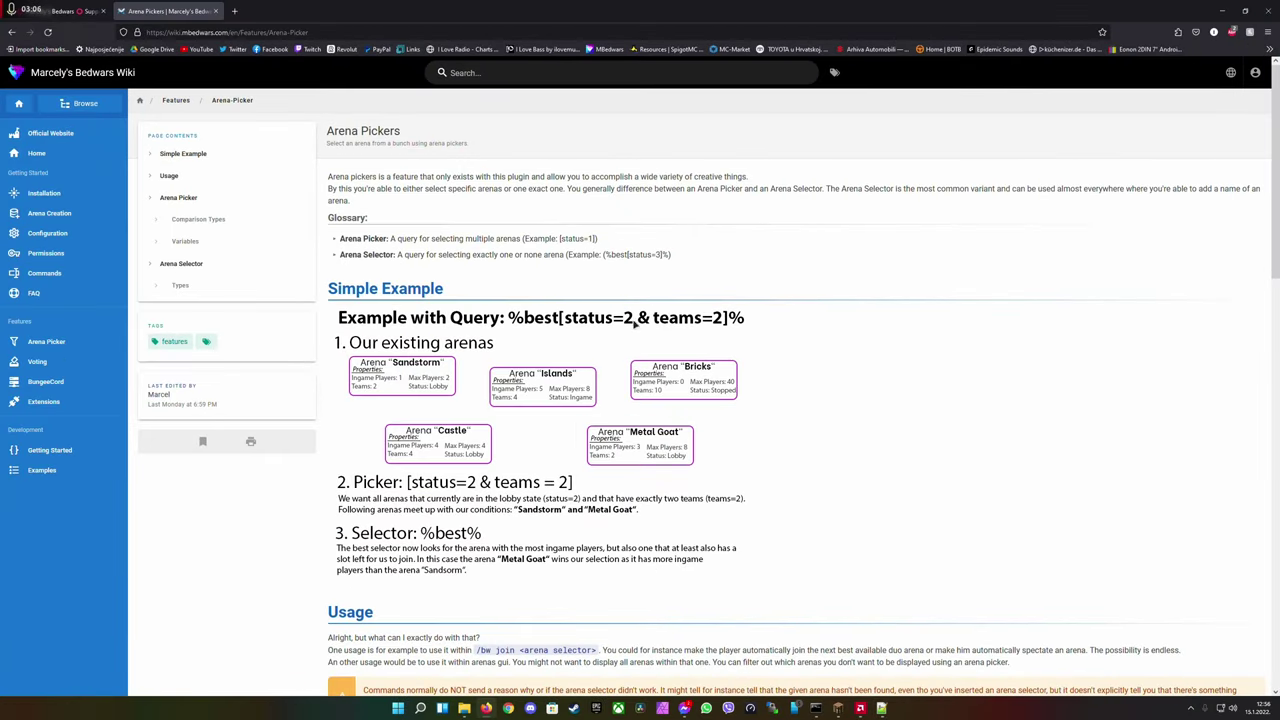
In Firefox, view the Marcely's Bedwars SpigotMC page and open the Arena Picker page of the plugin's wiki.
left_click(35, 10)
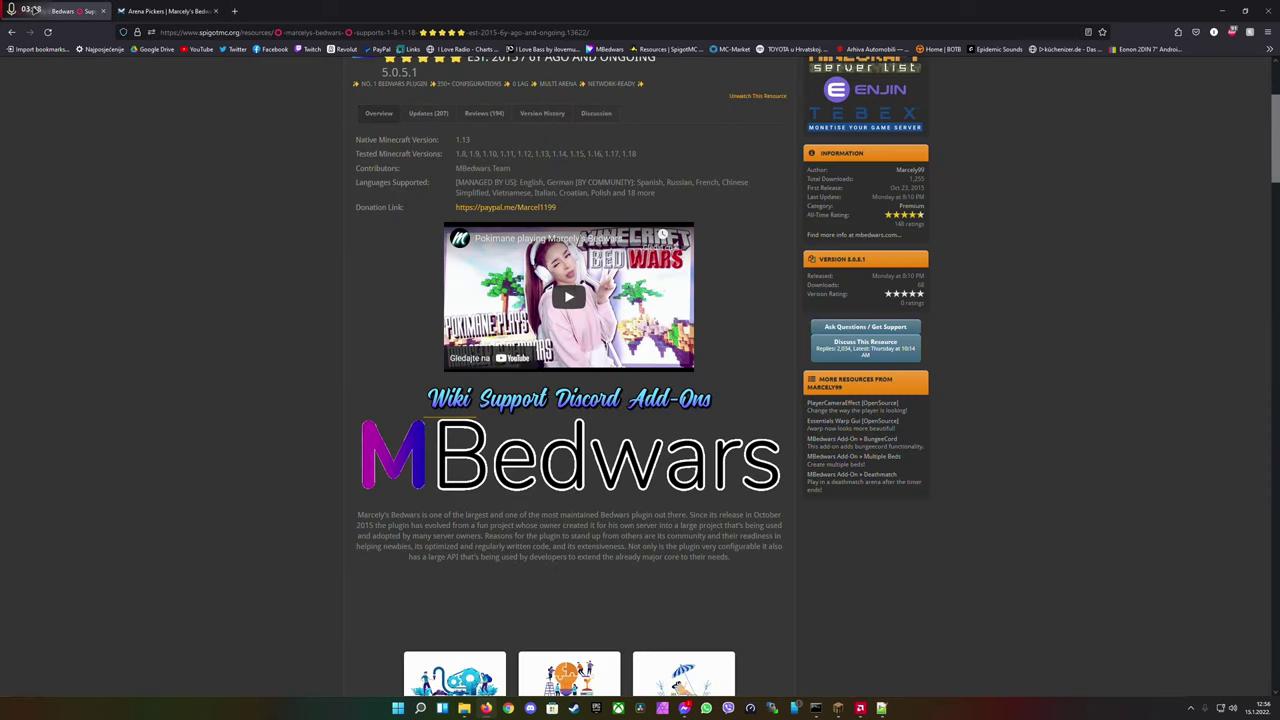
scroll(506, 170, "up", 2)
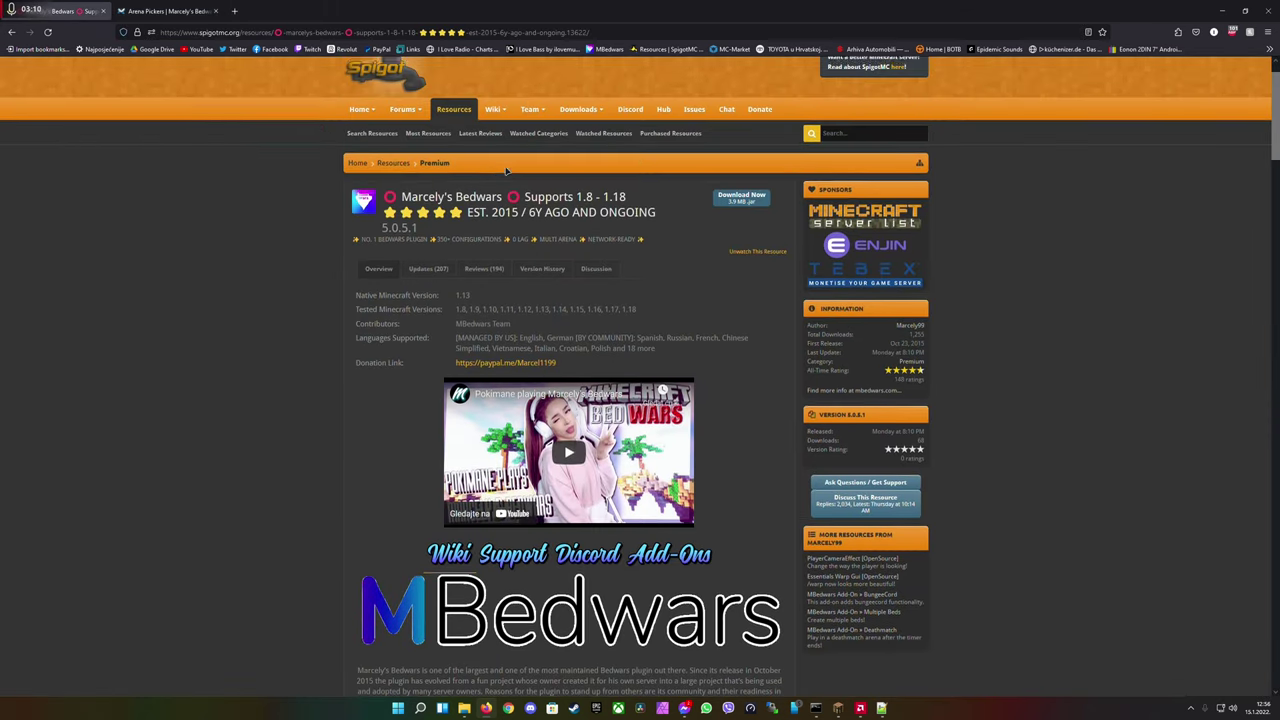
scroll(483, 485, "down", 3)
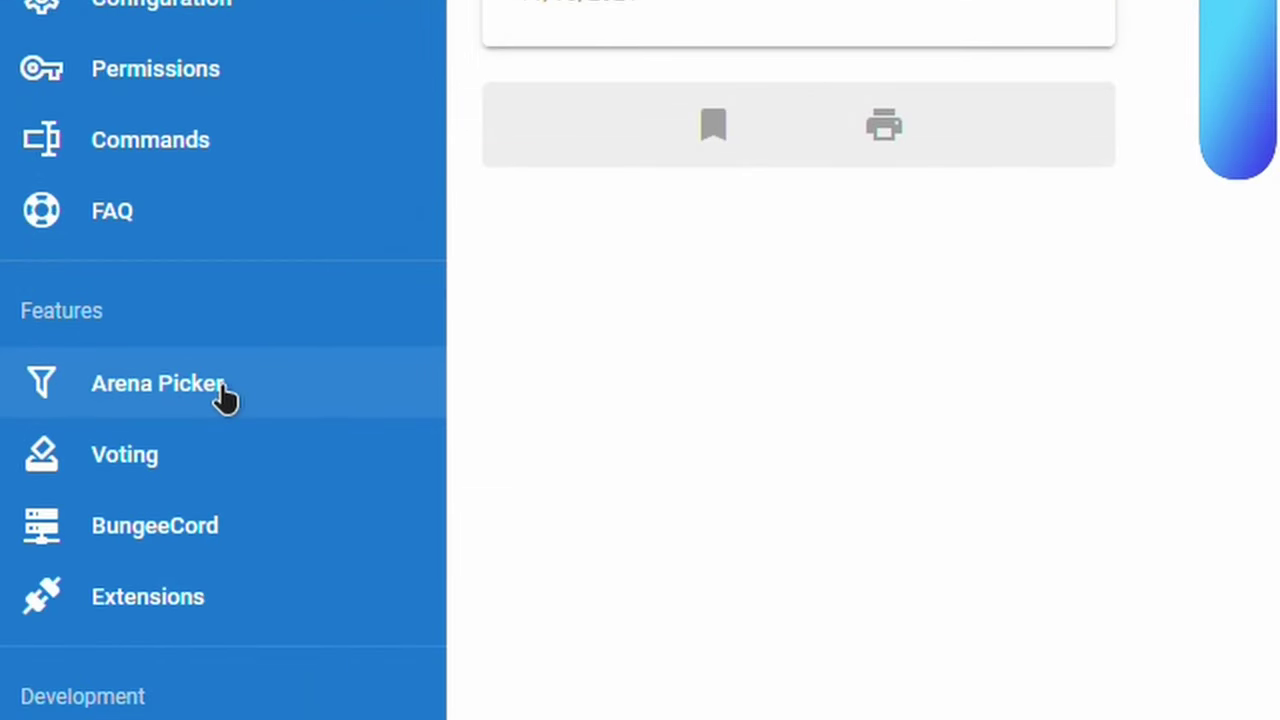
left_click(222, 395)
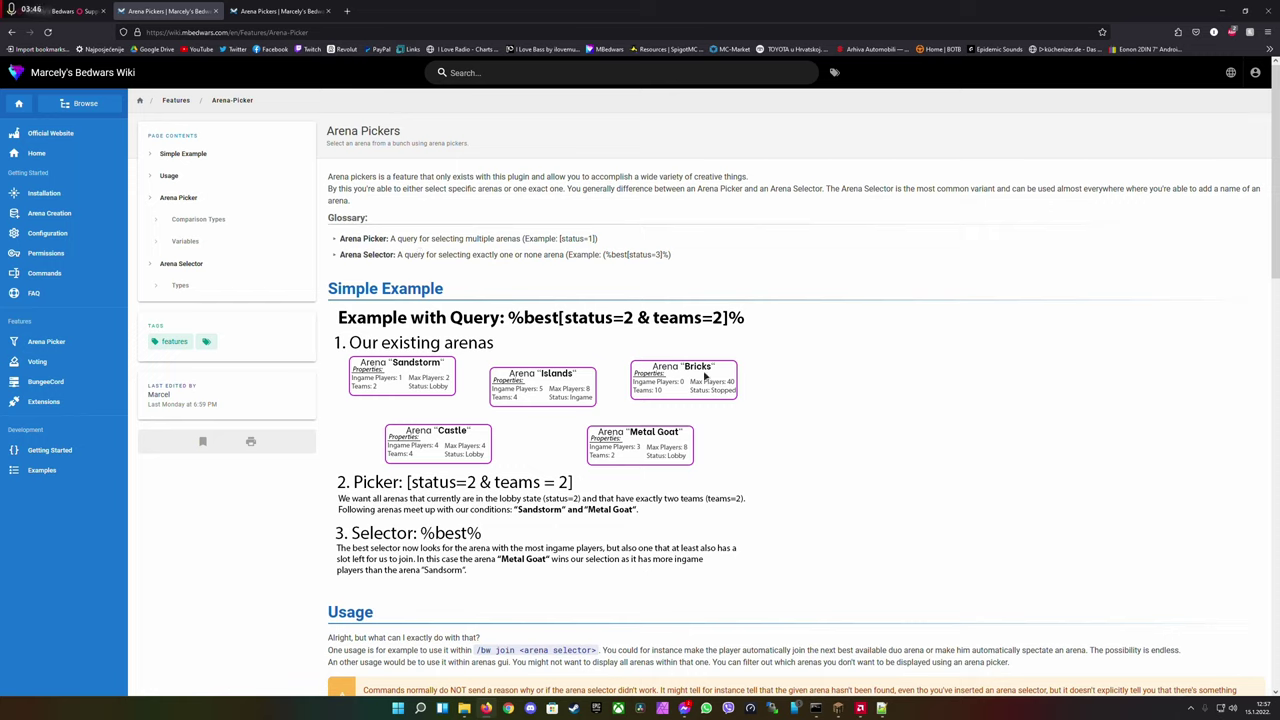
Read the wiki's Arena Picker section, covering the query format, the & and | examples and the available variables.
scroll(782, 323, "down", 3)
scroll(700, 323, "down", 3)
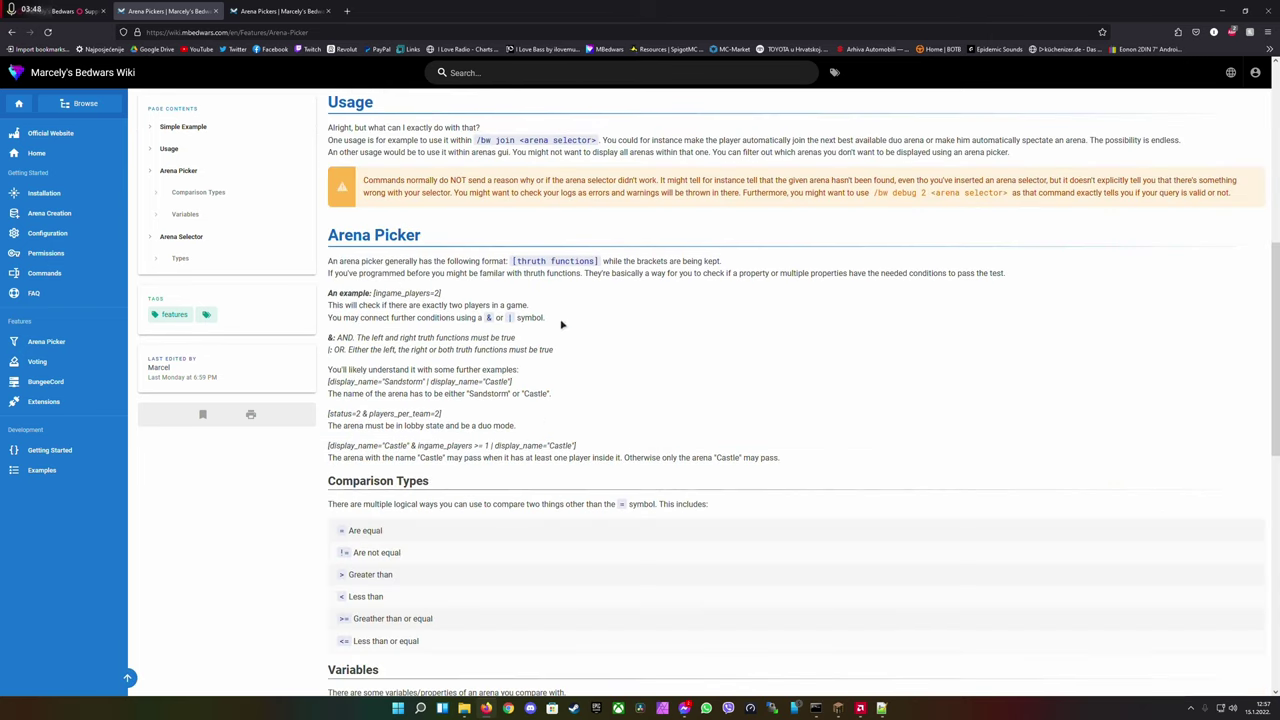
left_click_drag(329, 232, 707, 448)
scroll(700, 420, "down", 2)
left_click(811, 434)
scroll(811, 434, "up", 3)
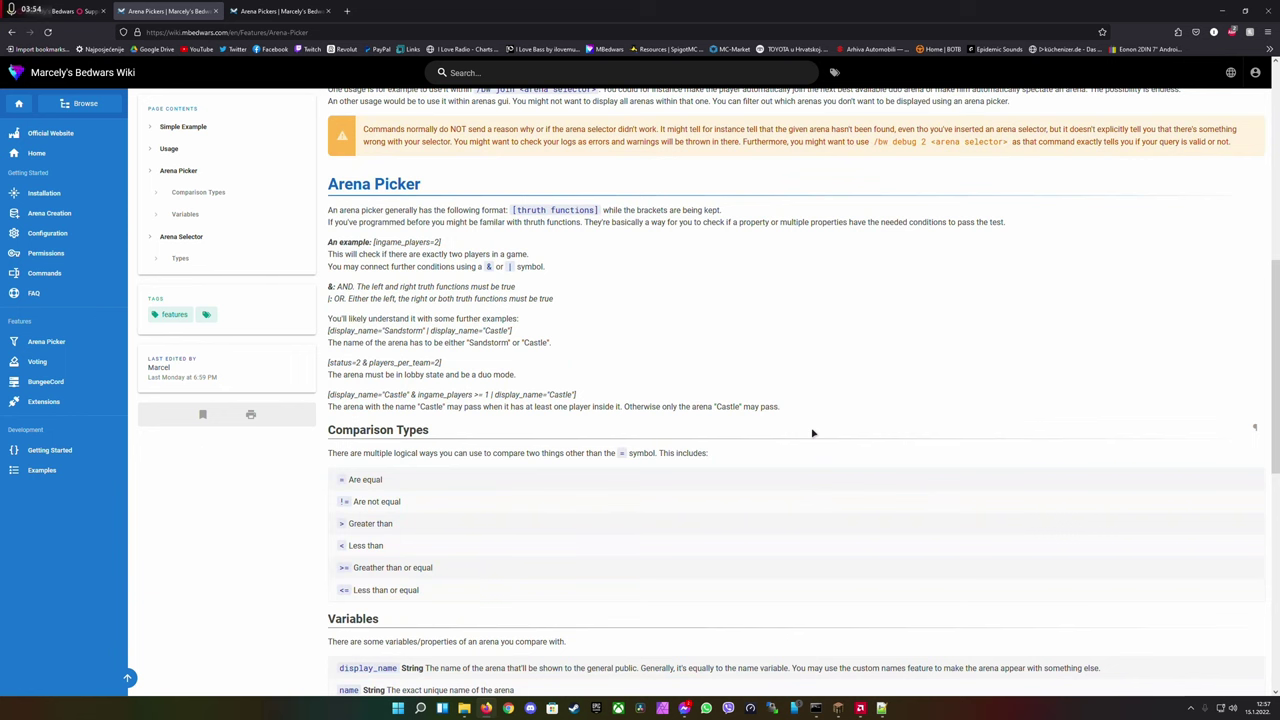
scroll(812, 433, "down", 3)
left_click_drag(329, 241, 1052, 665)
scroll(450, 420, "down", 3)
left_click(1006, 640)
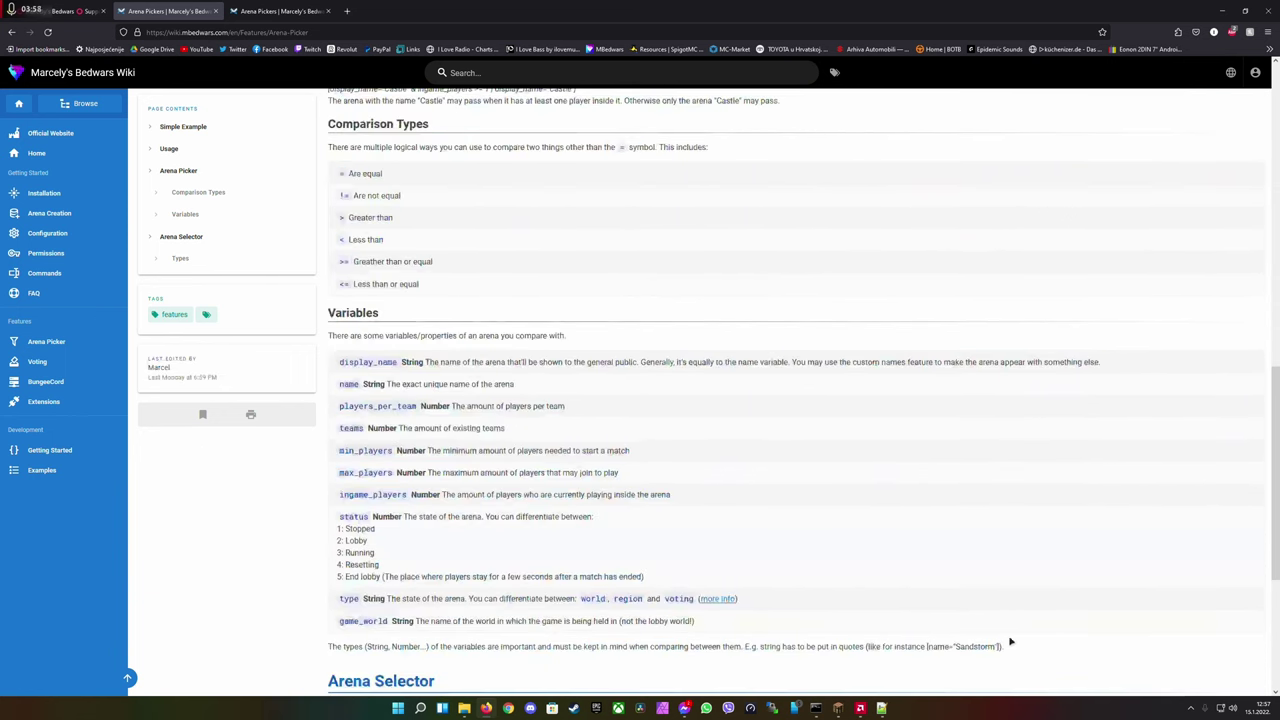
Review the Comparison Types list and its introductory sentence on the wiki page.
scroll(495, 351, "up", 2)
left_click_drag(329, 232, 452, 397)
left_click_drag(328, 128, 968, 148)
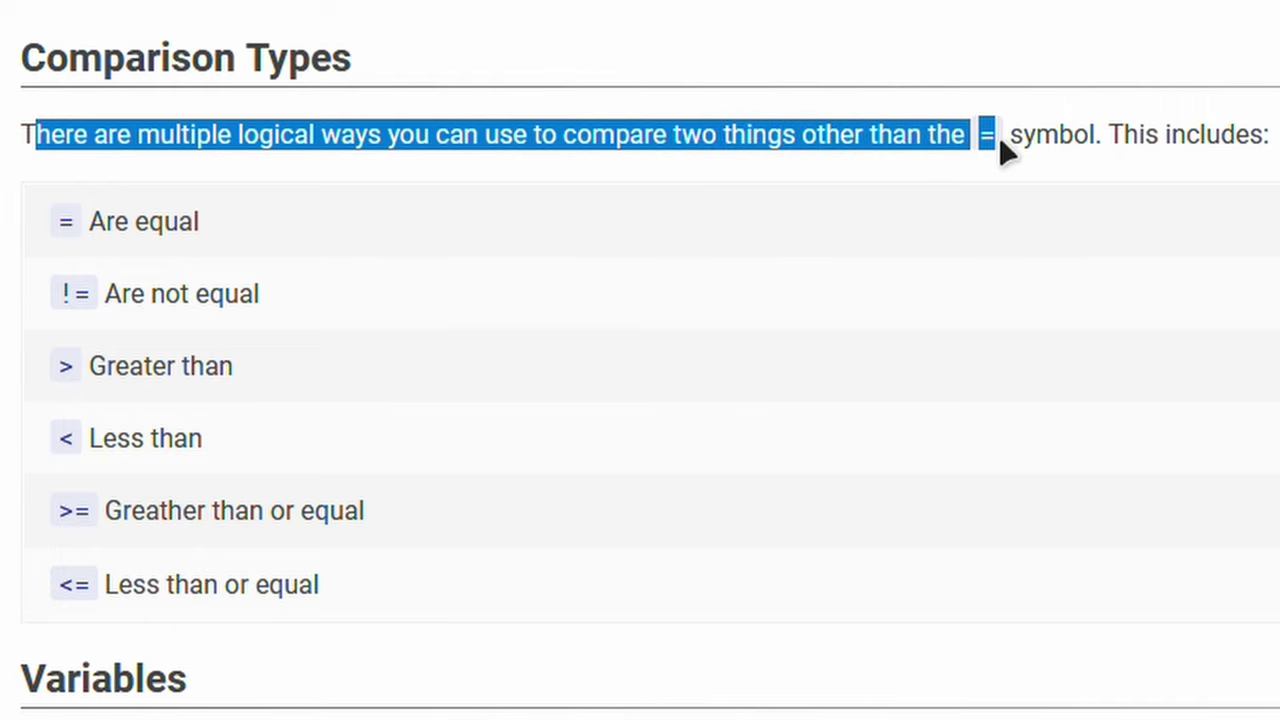
left_click(995, 139)
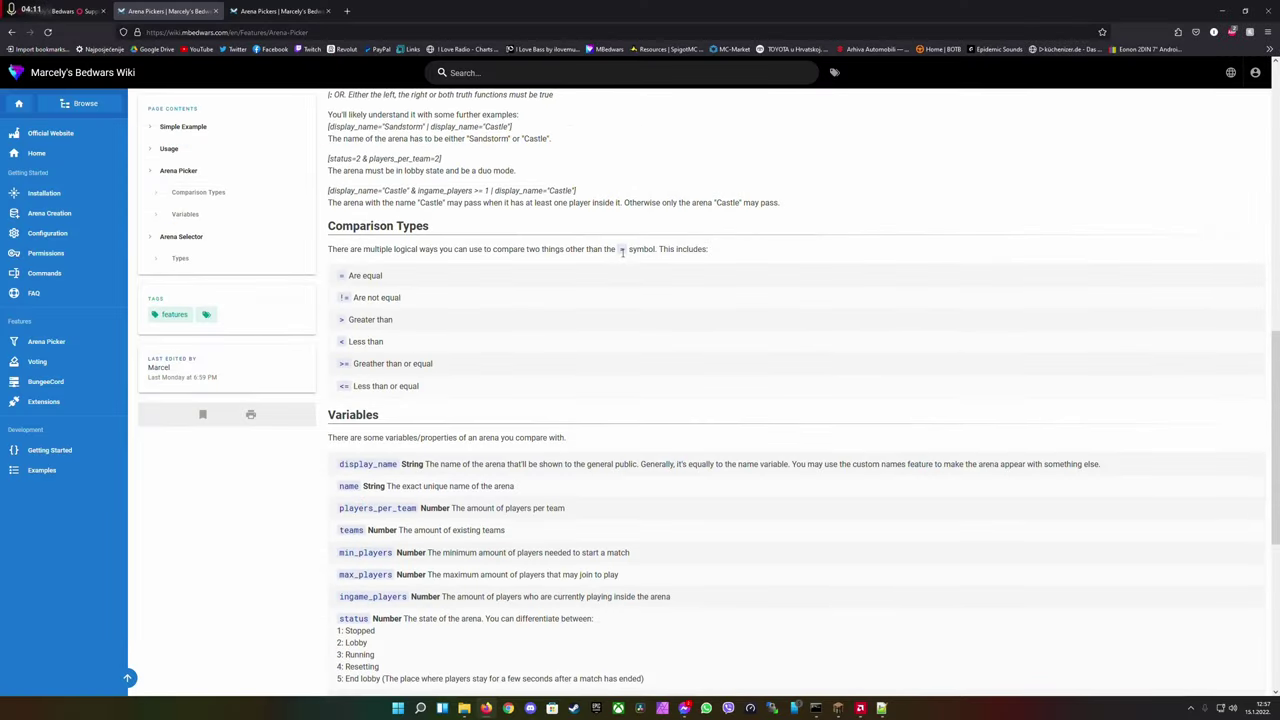
Switch to Notepad++ and inspect the query inside the brackets of the arenas-collection condition.
left_click(881, 708)
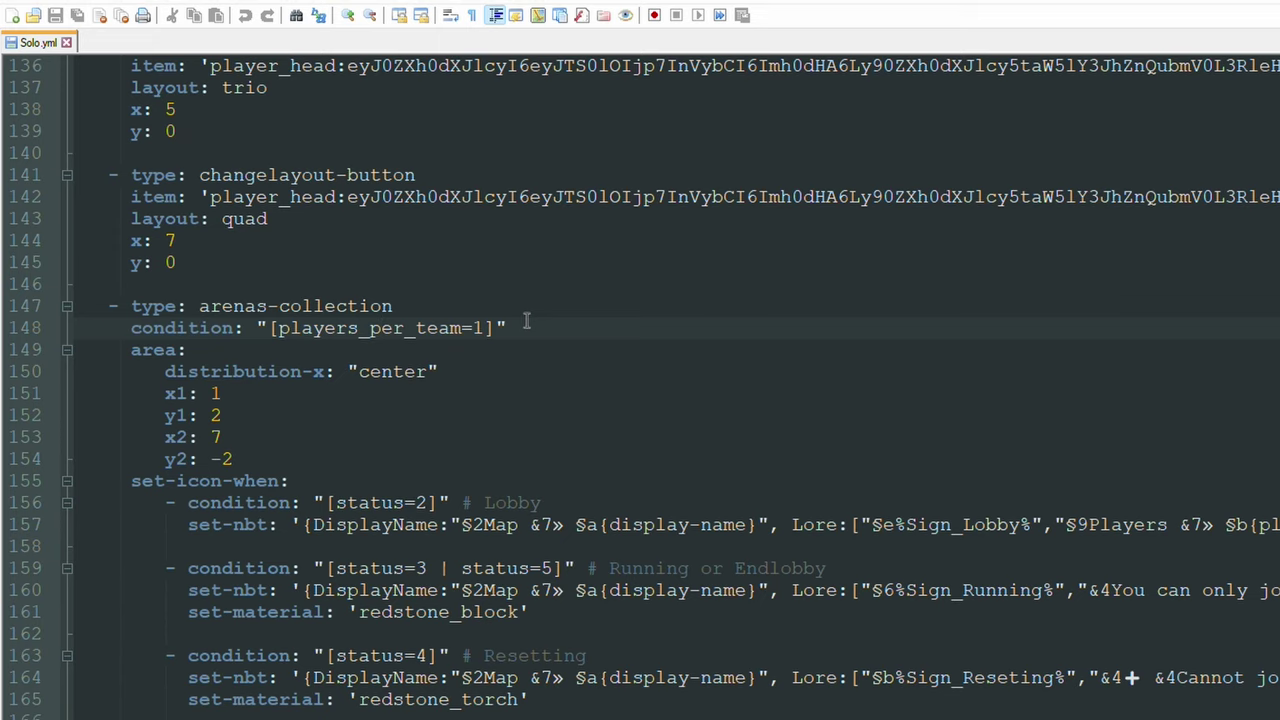
left_click(484, 328)
left_click_drag(277, 328, 493, 328)
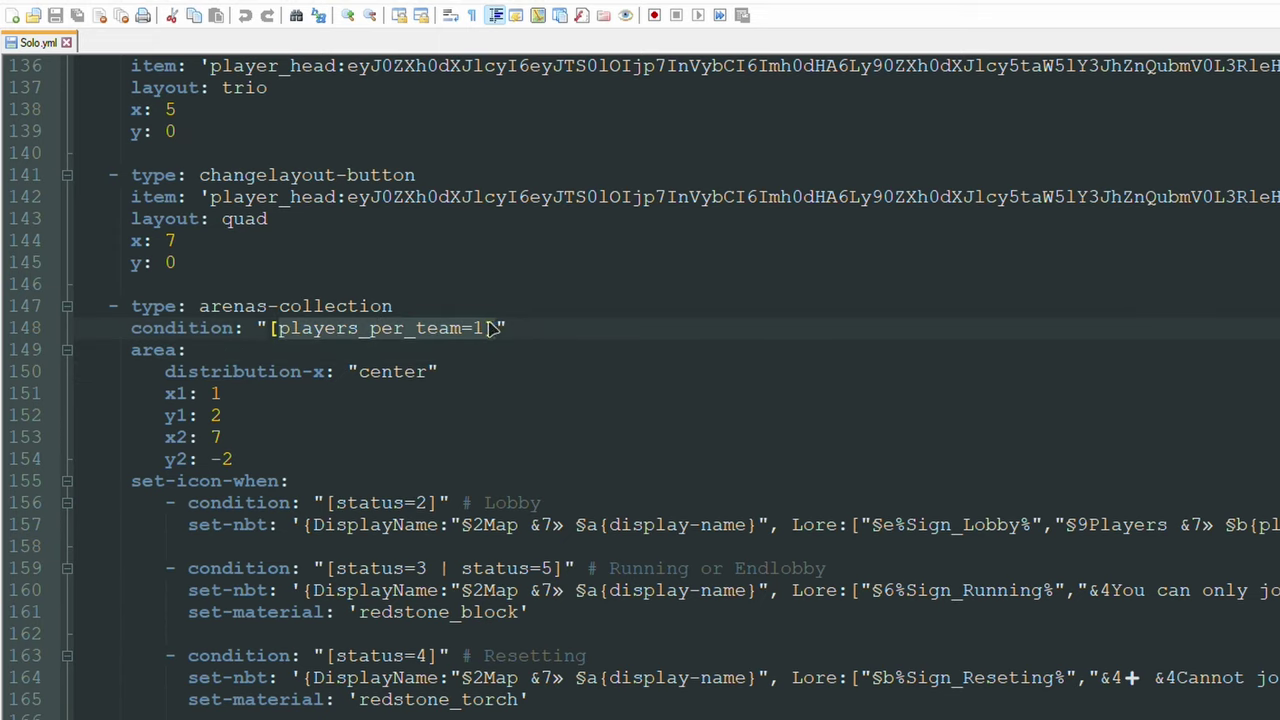
left_click(493, 328)
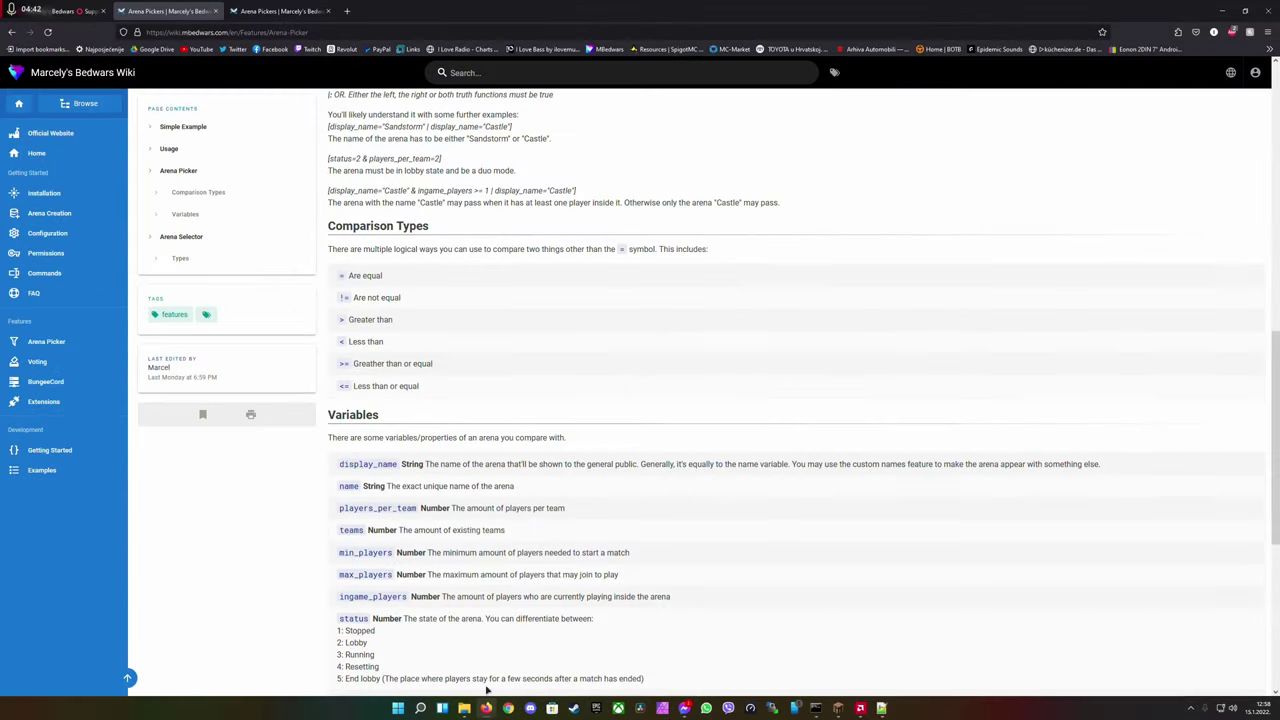
Switch to the wiki in Firefox and look up the teams variable in the Variables list.
scroll(379, 471, "down", 5)
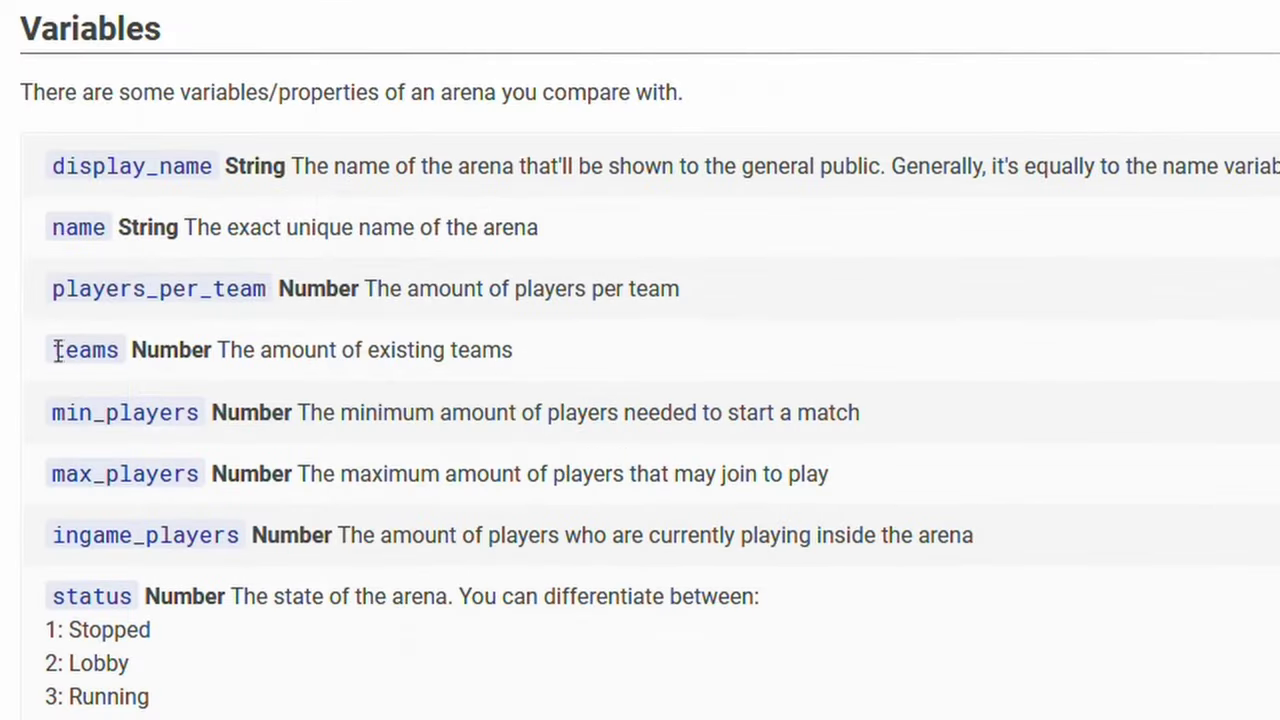
left_click_drag(341, 427, 399, 433)
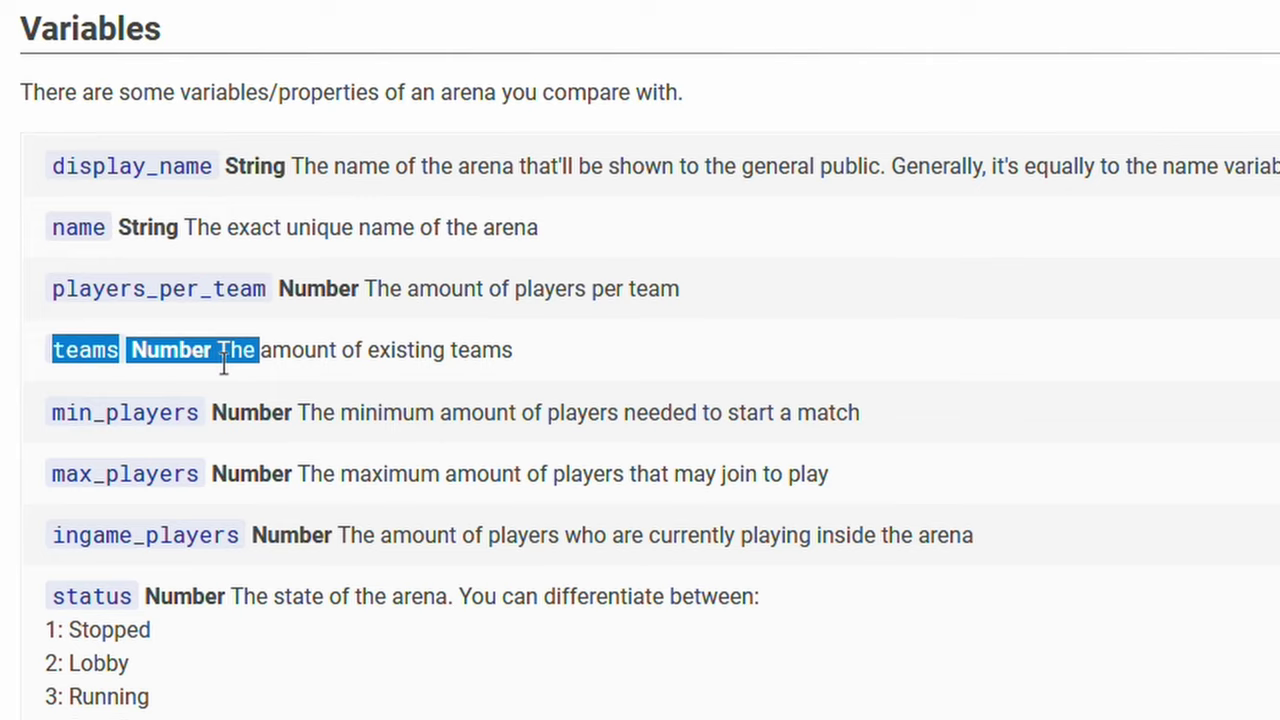
left_click(134, 352)
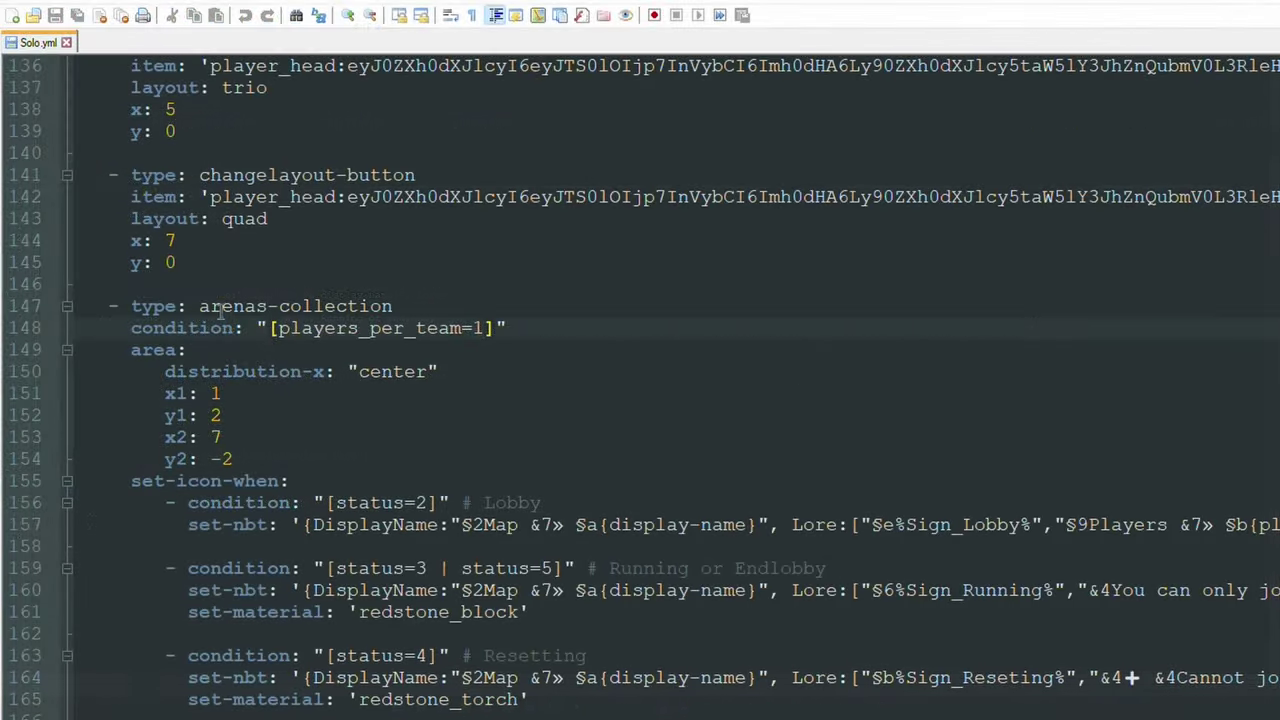
In Notepad++, extend the arenas-collection condition in Solo.yml to "[players_per_team=1&teams=4]".
key("Left")
type("&teams")
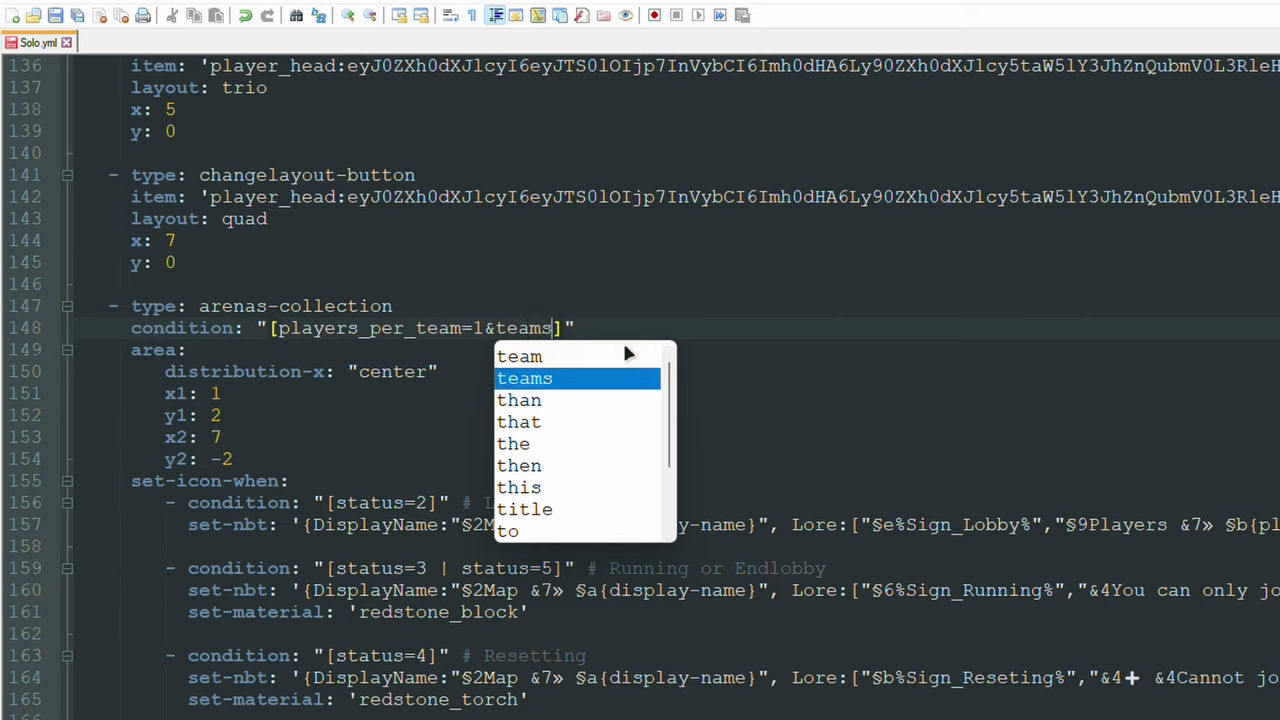
type("=4")
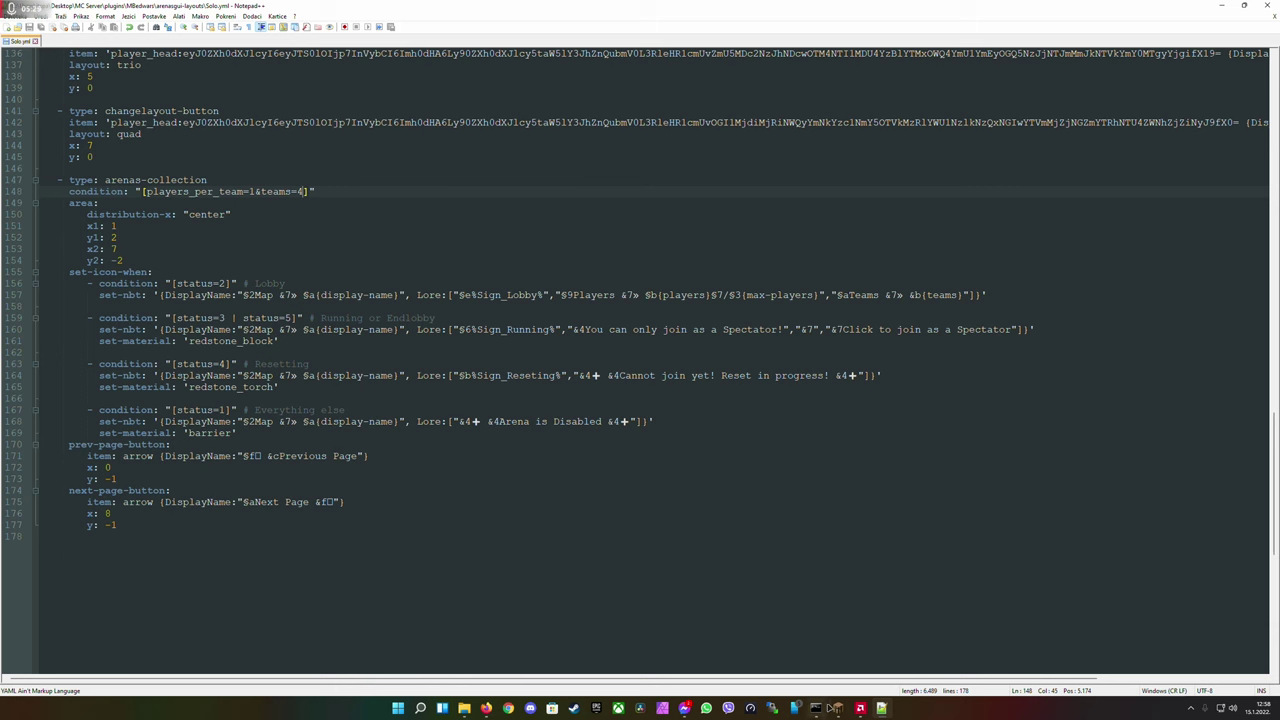
Switch back to Minecraft and close the open arenas menu.
left_click(837, 708)
key("Escape")
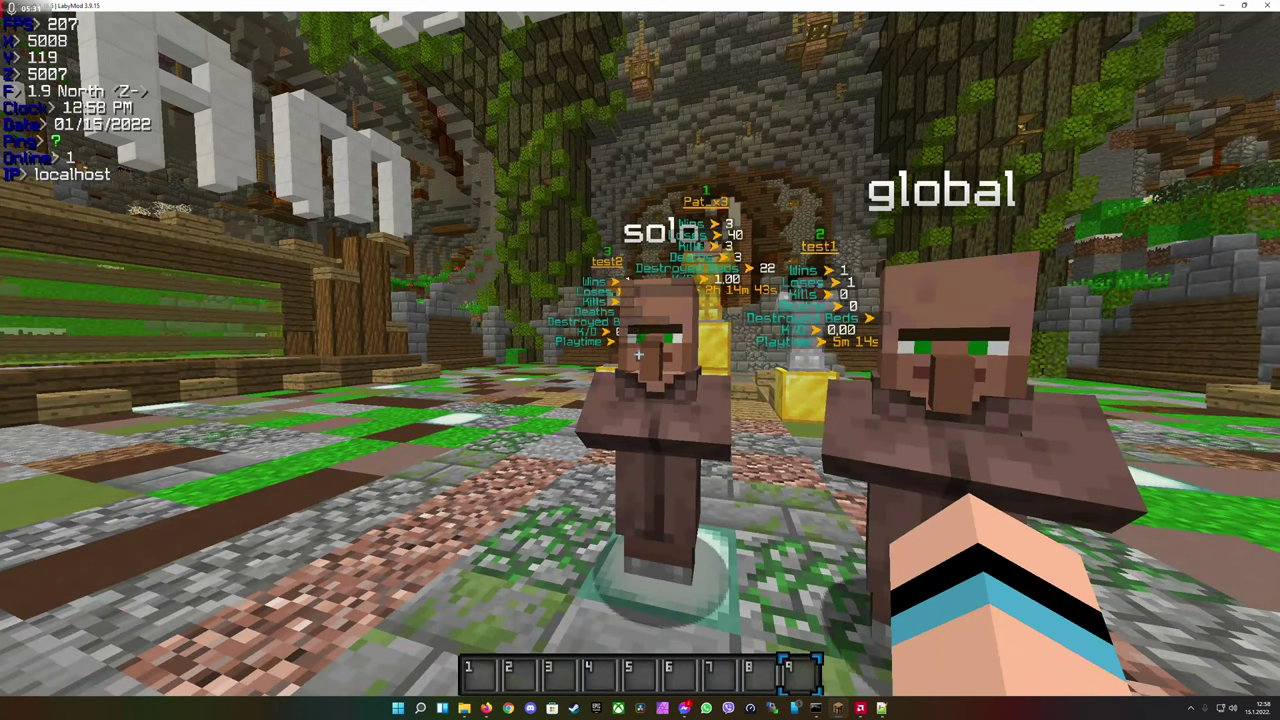
Reload the Bedwars configuration with /bw reload, then open the solo villager's arenas menu and browse to its second page and back.
type("/bw reload")
key("Return")
right_click(638, 354)
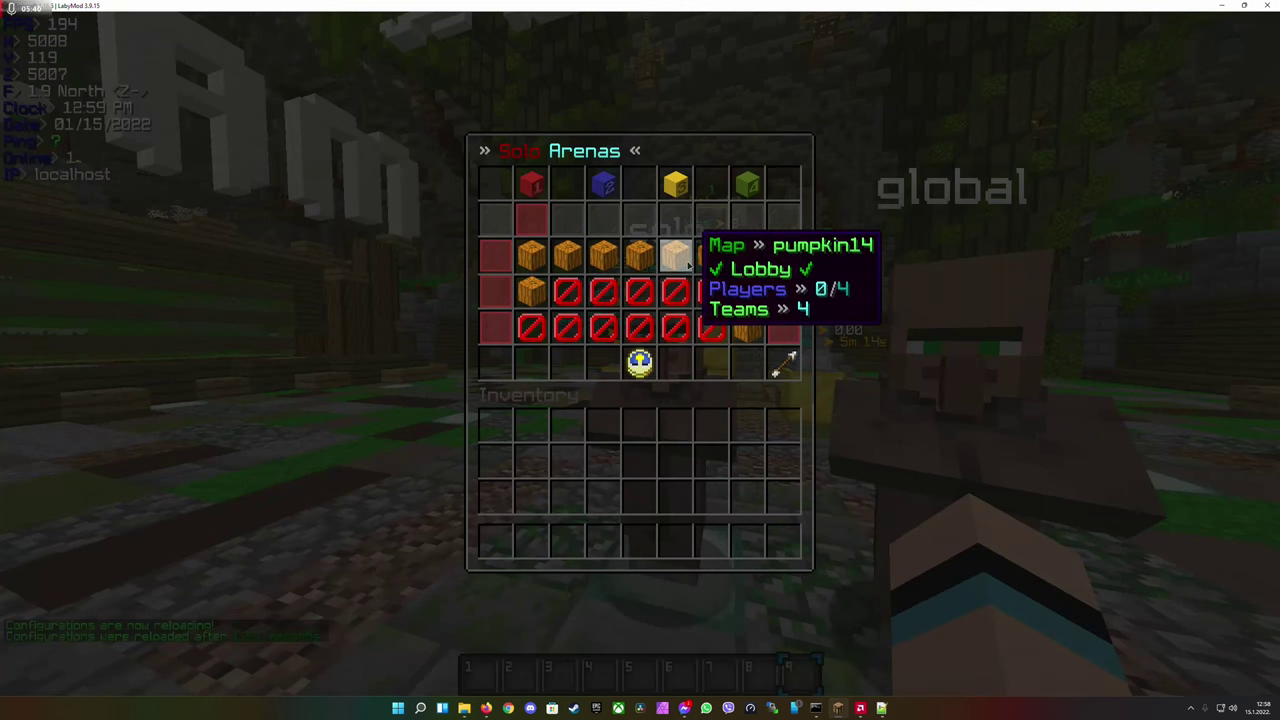
left_click(780, 370)
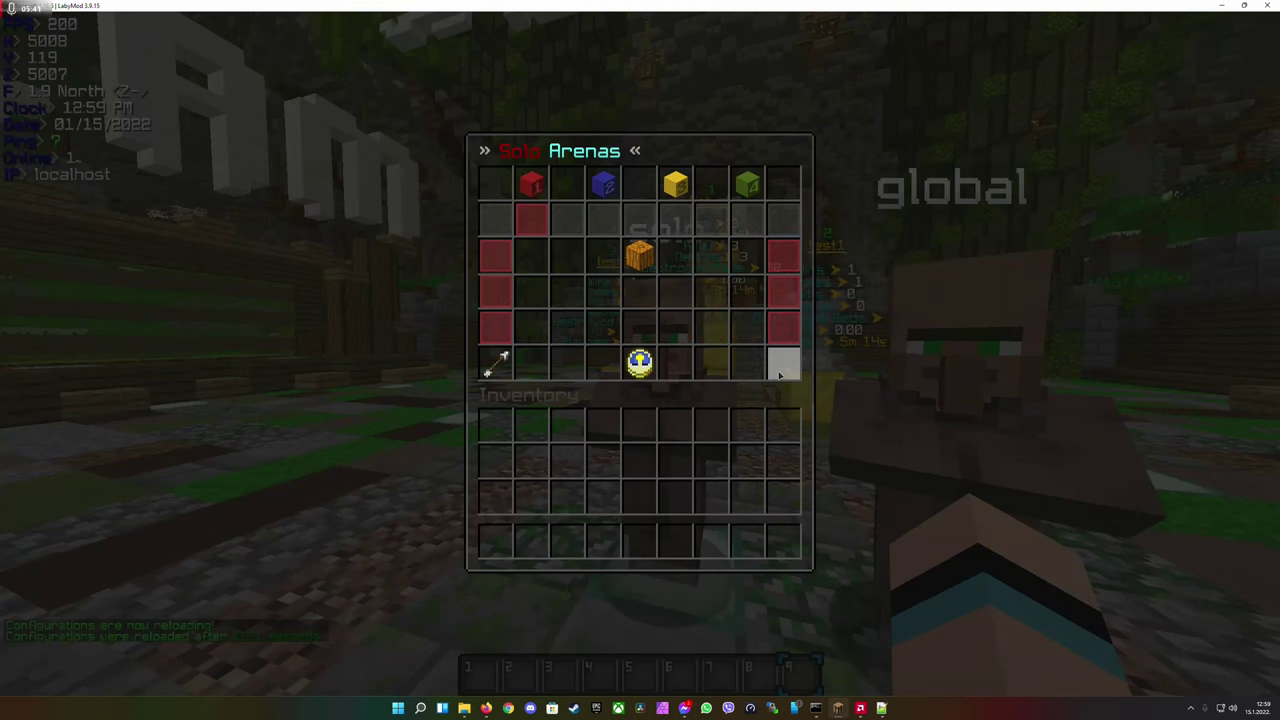
left_click(495, 364)
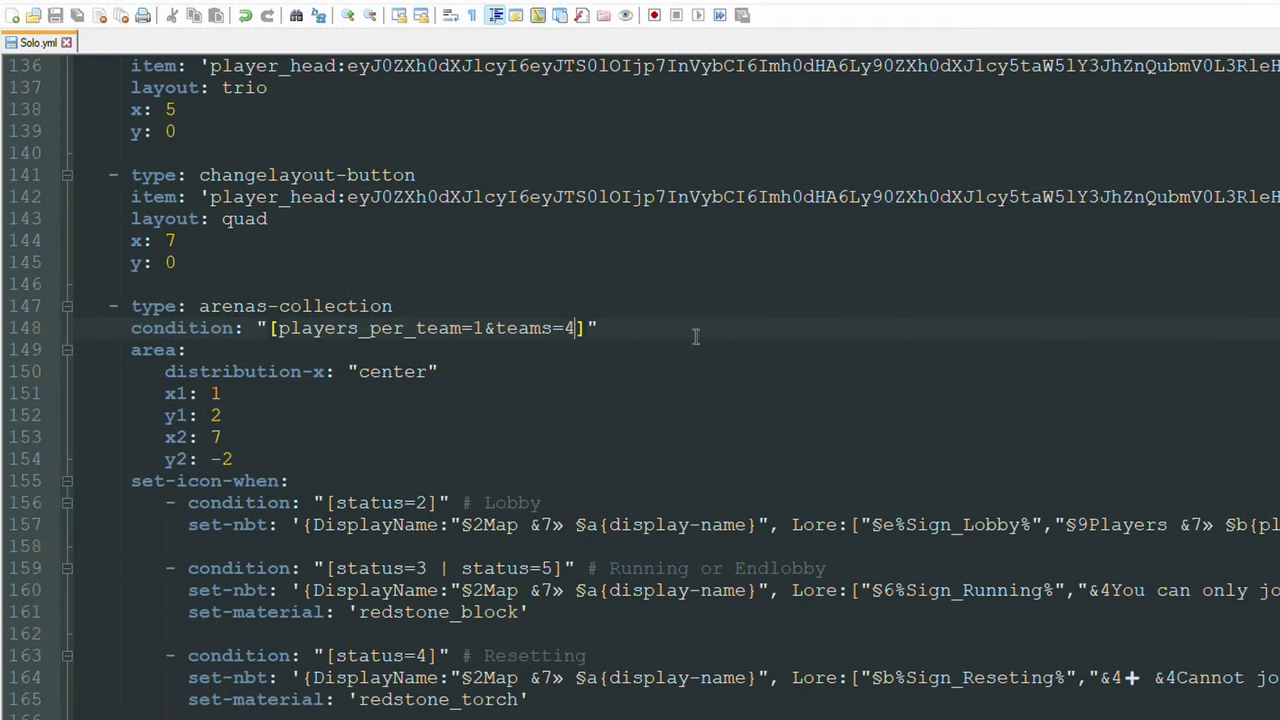
Switch to Notepad++ and set the teams value in the arenas-collection condition of Solo.yml to 8.
double_click(570, 330)
type("8")
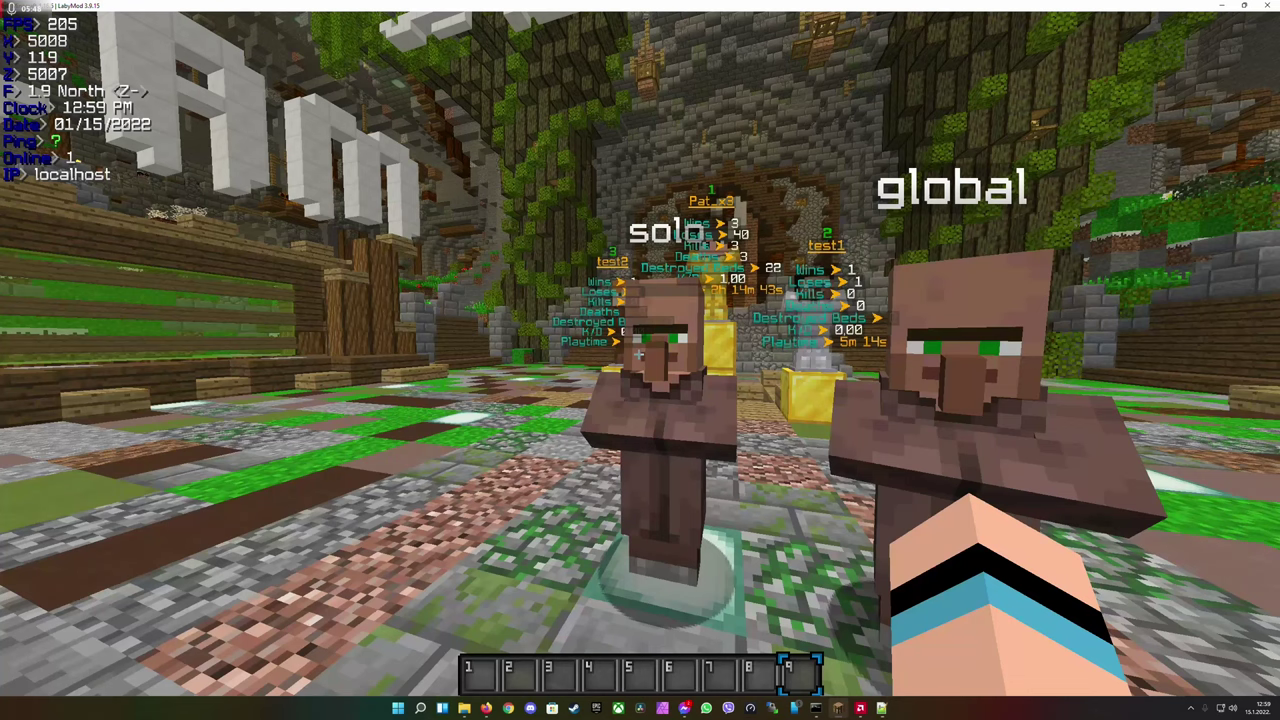
Back in Minecraft, reload the configuration with /bw reload and check the arenas listed in the Solo arenas menu.
type("t/bw reload")
key("Return")
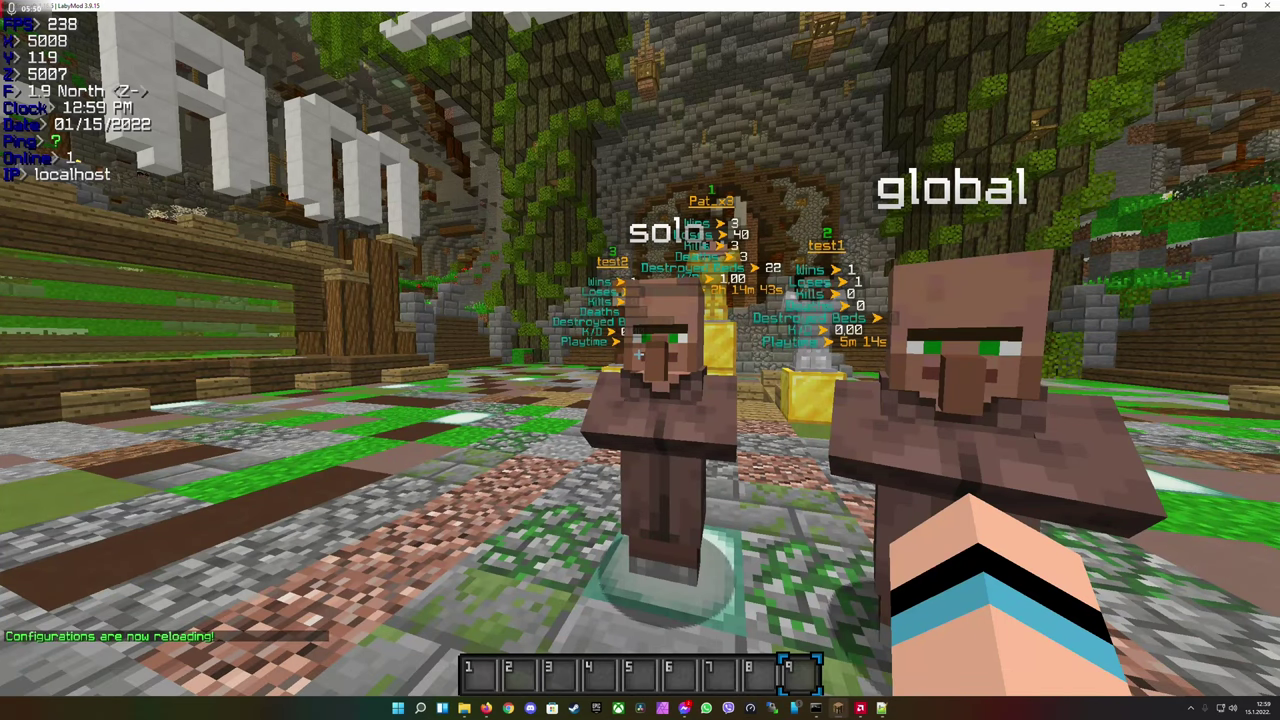
right_click(640, 355)
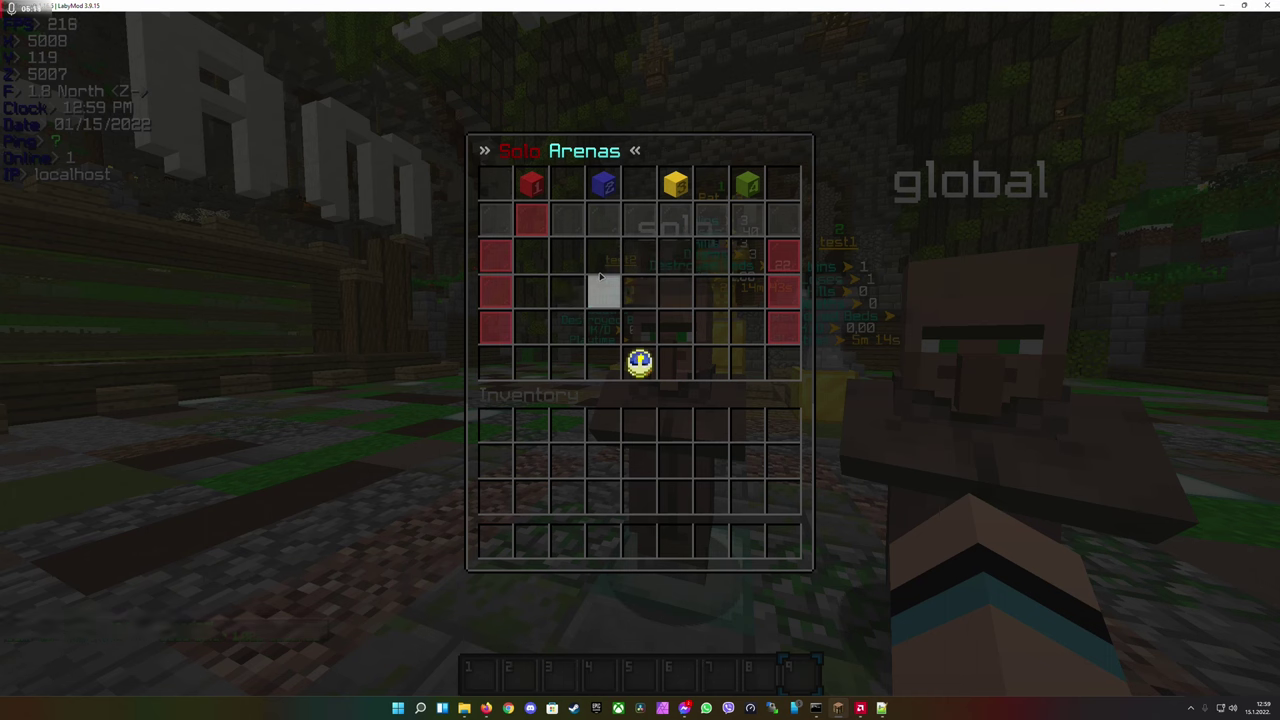
key("Escape")
Run /bw arena setupgui and open the settings of the pumpkin11 arena.
type("/")
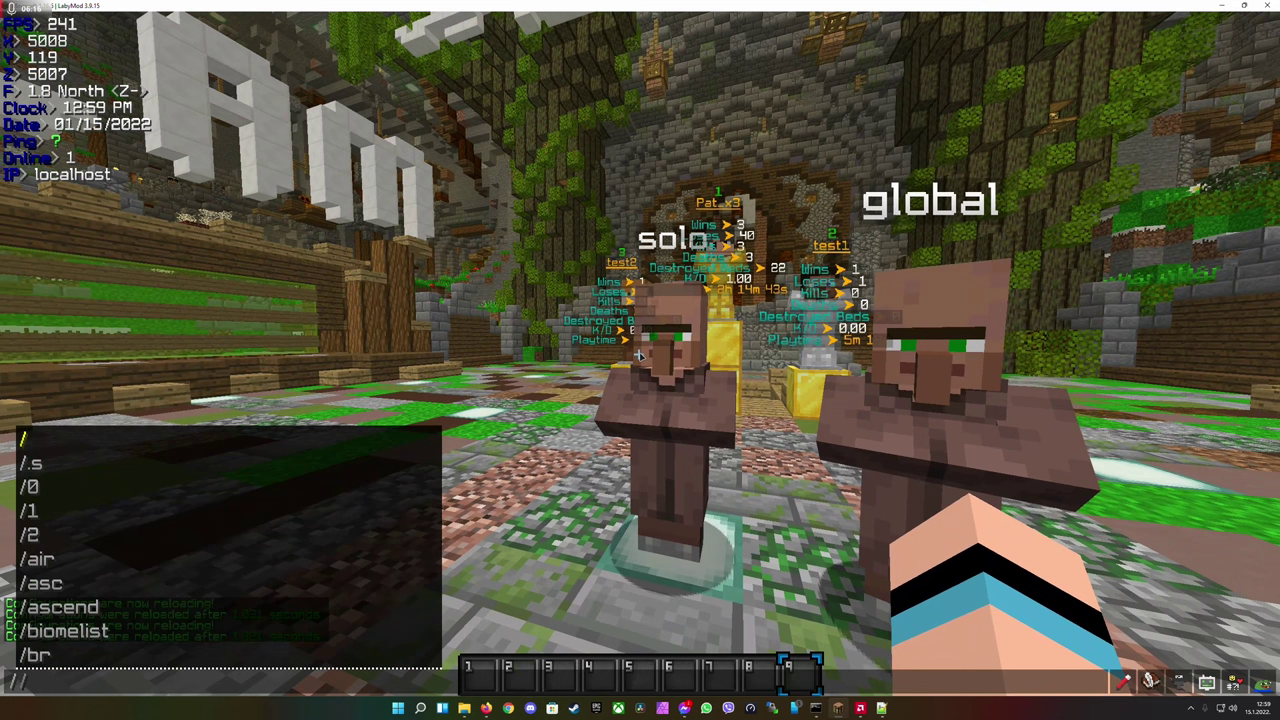
type("bw arenasgui")
key("BackSpace")
key("BackSpace")
key("BackSpace")
key("BackSpace")
type("setupgui")
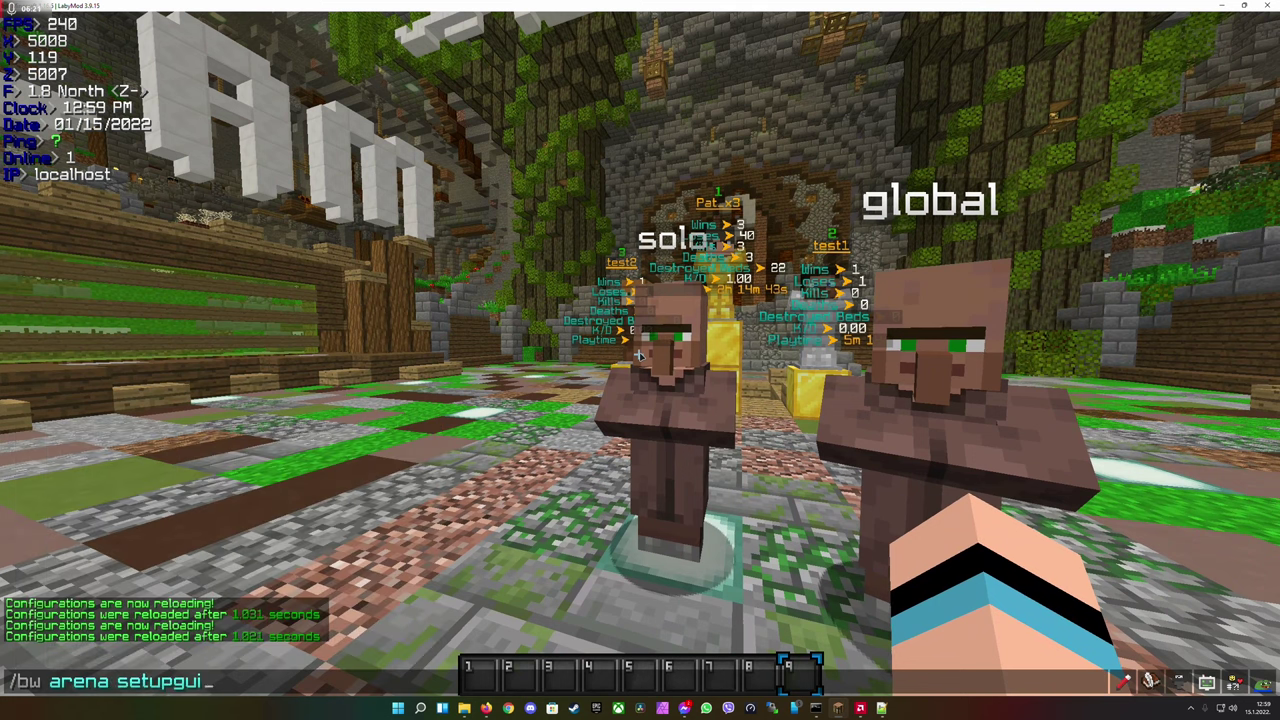
key("Return")
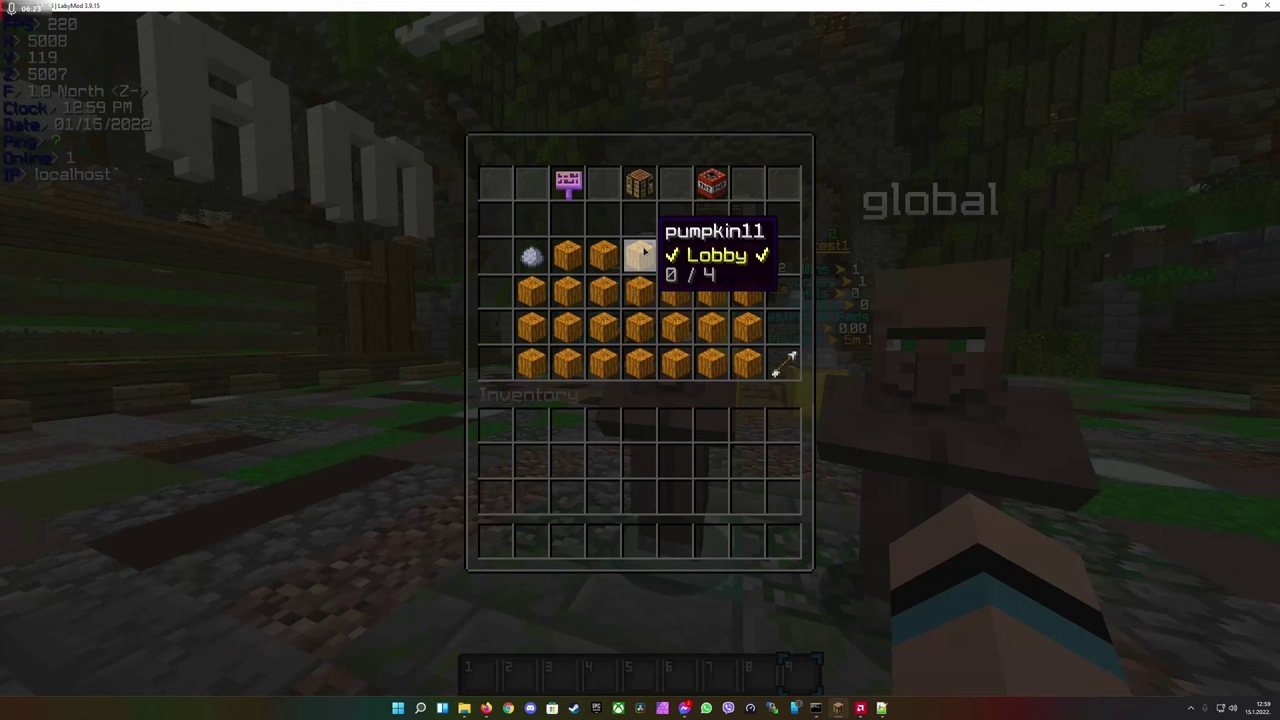
left_click(647, 250)
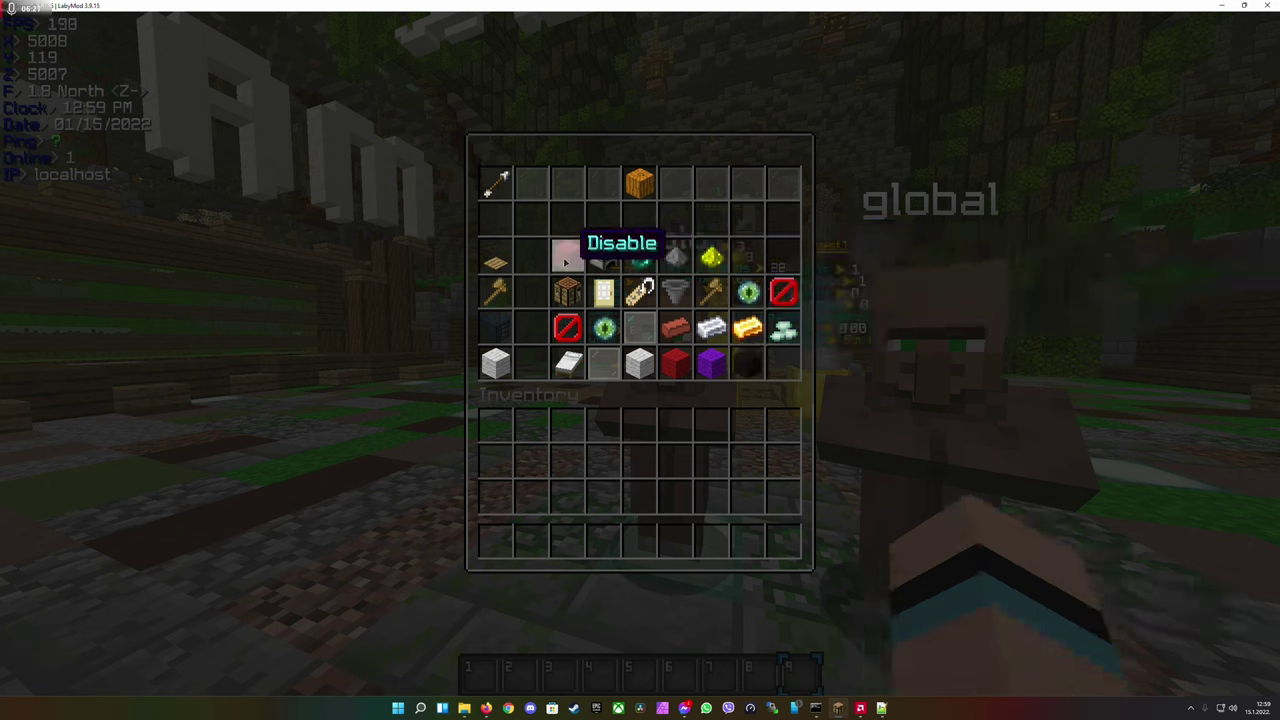
Disable the pumpkin11 arena and add the Yellow, Gold, Light green and Aqua teams to it.
left_click(573, 256)
left_click(606, 264)
left_click(604, 272)
left_click(639, 273)
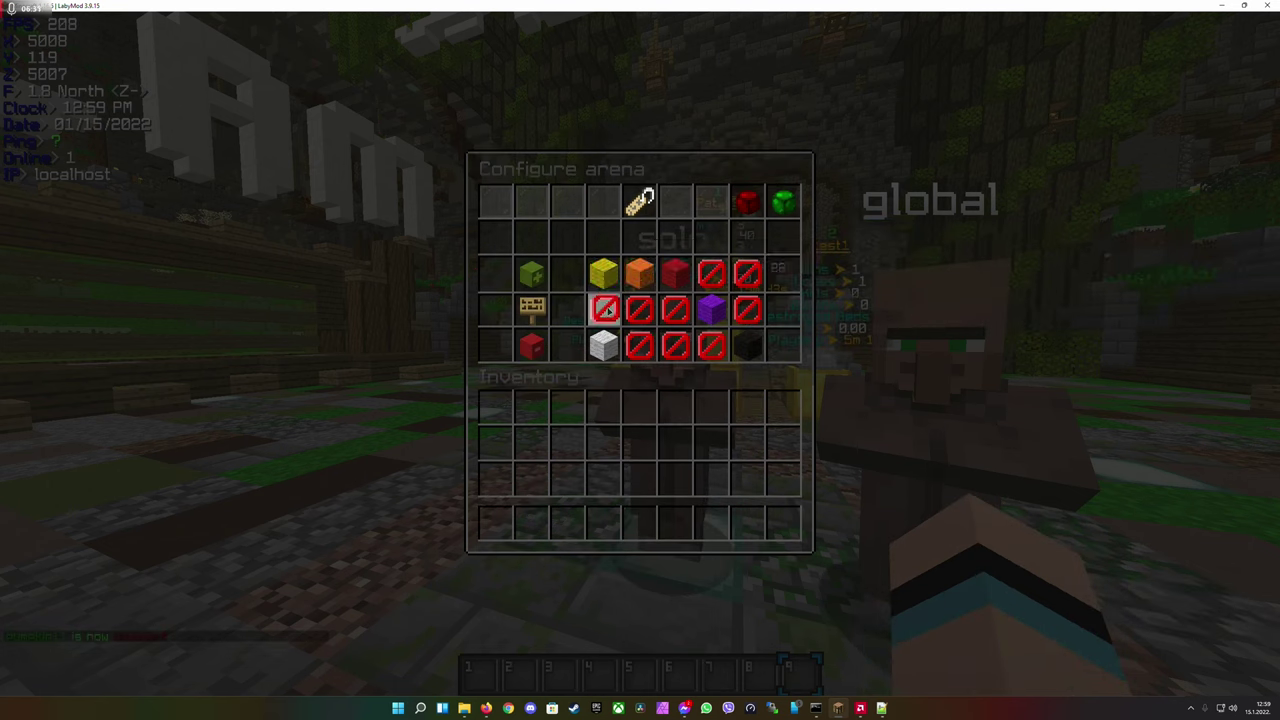
left_click(603, 309)
left_click(639, 309)
left_click(783, 202)
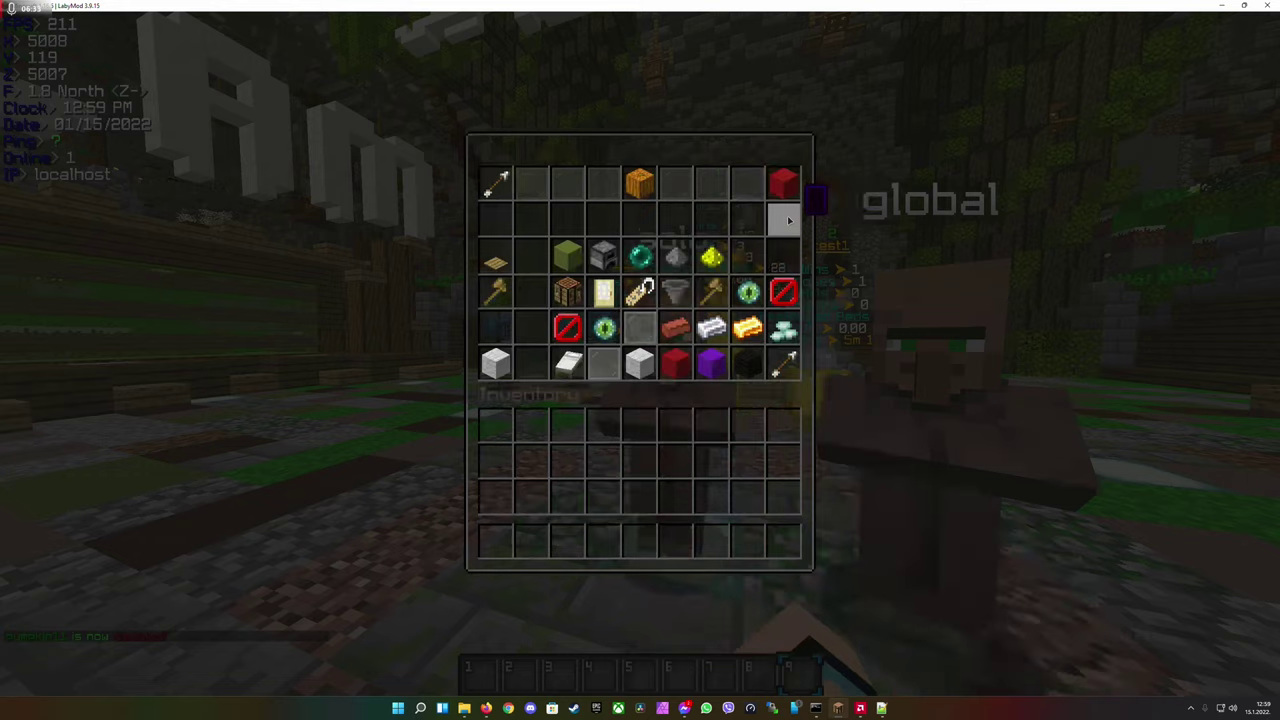
Try to enable the pumpkin11 arena again, then leave the setup menu and open the solo villager's arenas menu.
left_click(565, 256)
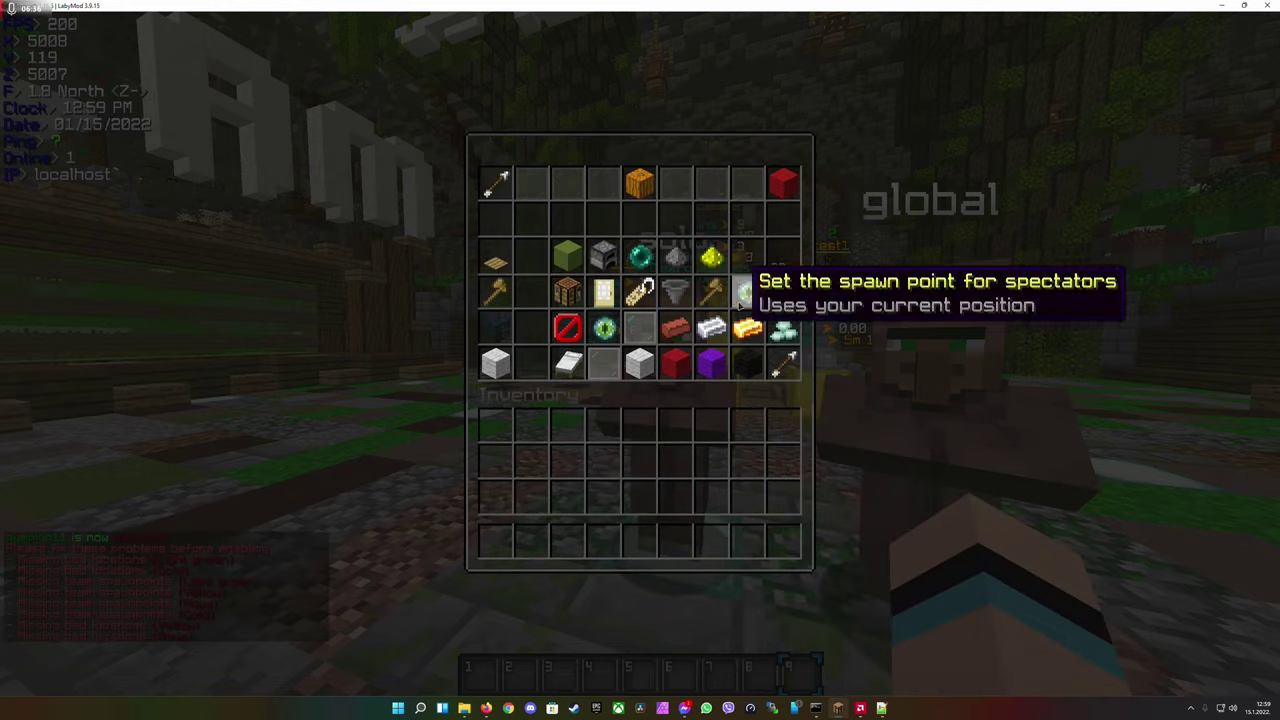
key("Escape")
right_click(640, 360)
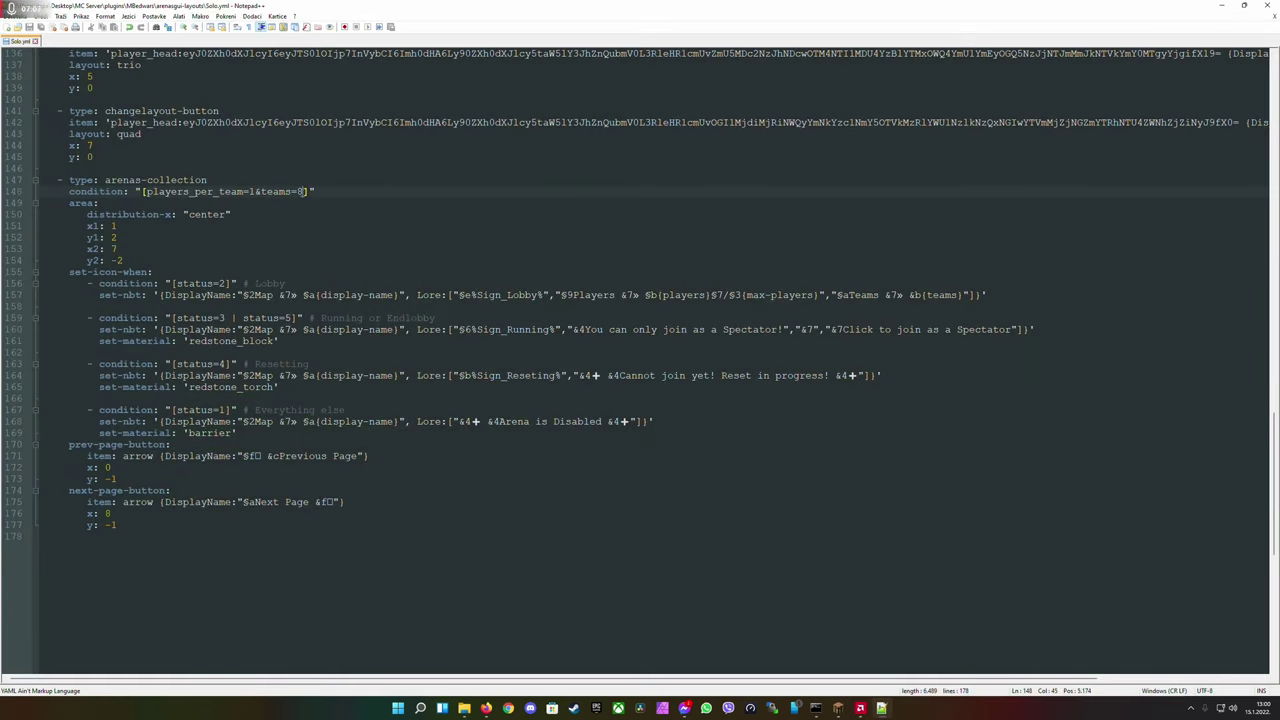
In Notepad++, examine the arenas-collection condition and the %best[status=2 & players_per_team=1]% selector in the Autojoin button's command.
left_click_drag(306, 191, 254, 191)
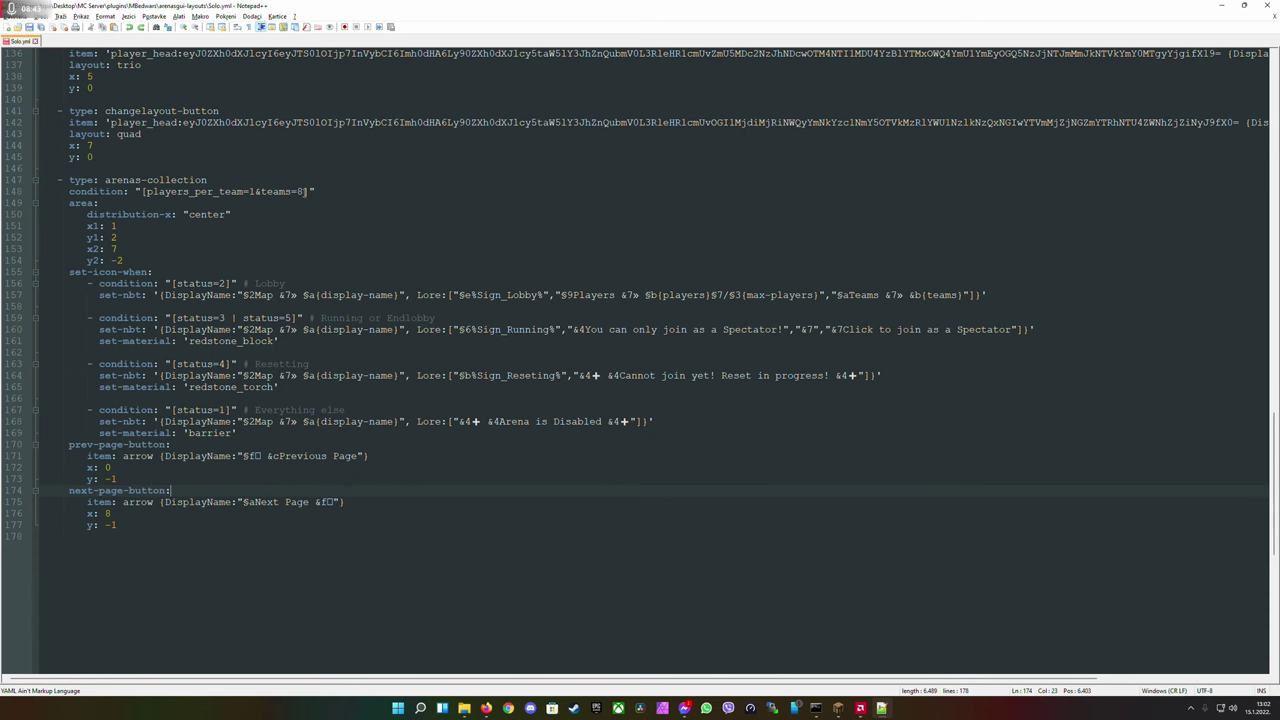
left_click(298, 184)
scroll(298, 184, "up", 18)
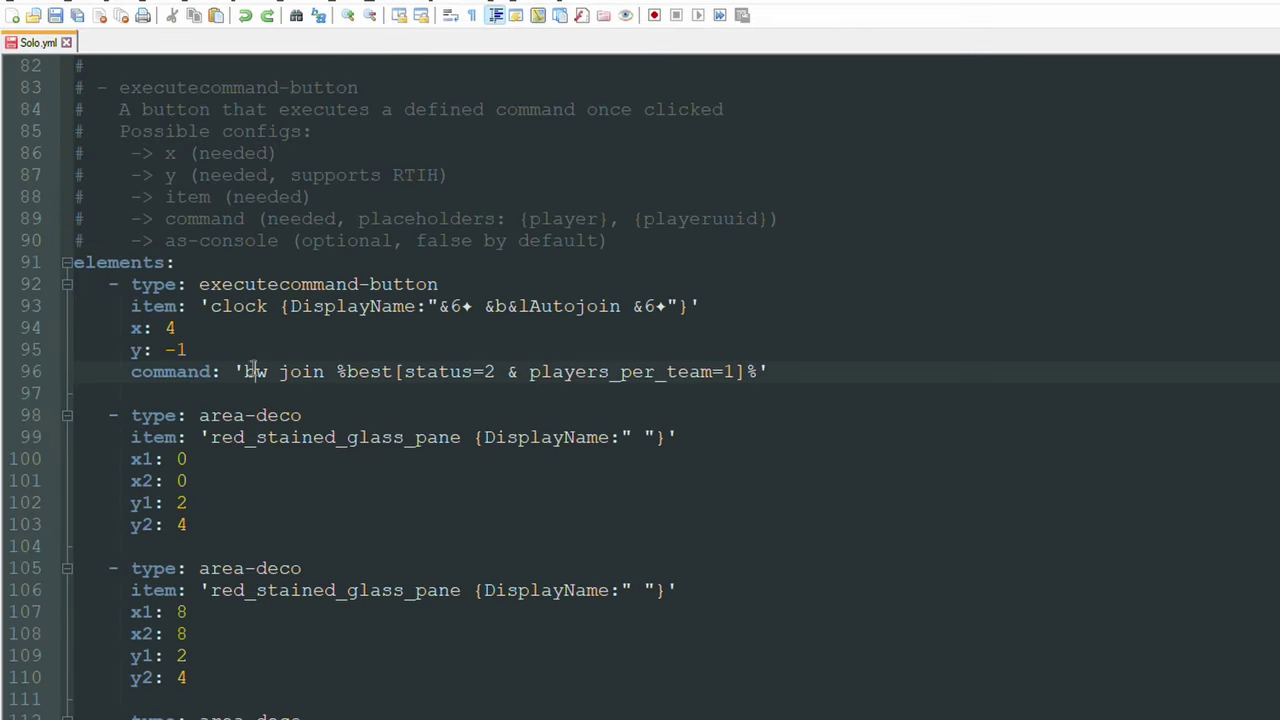
left_click_drag(393, 372, 336, 373)
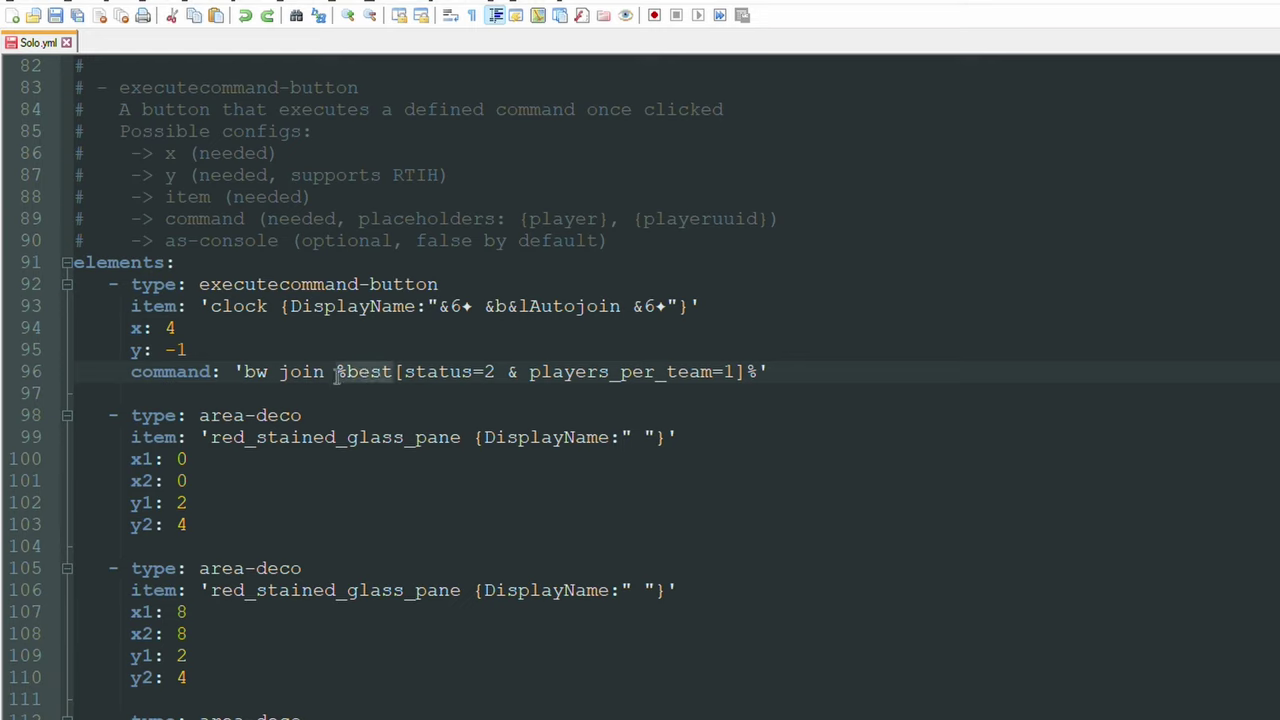
left_click(380, 372)
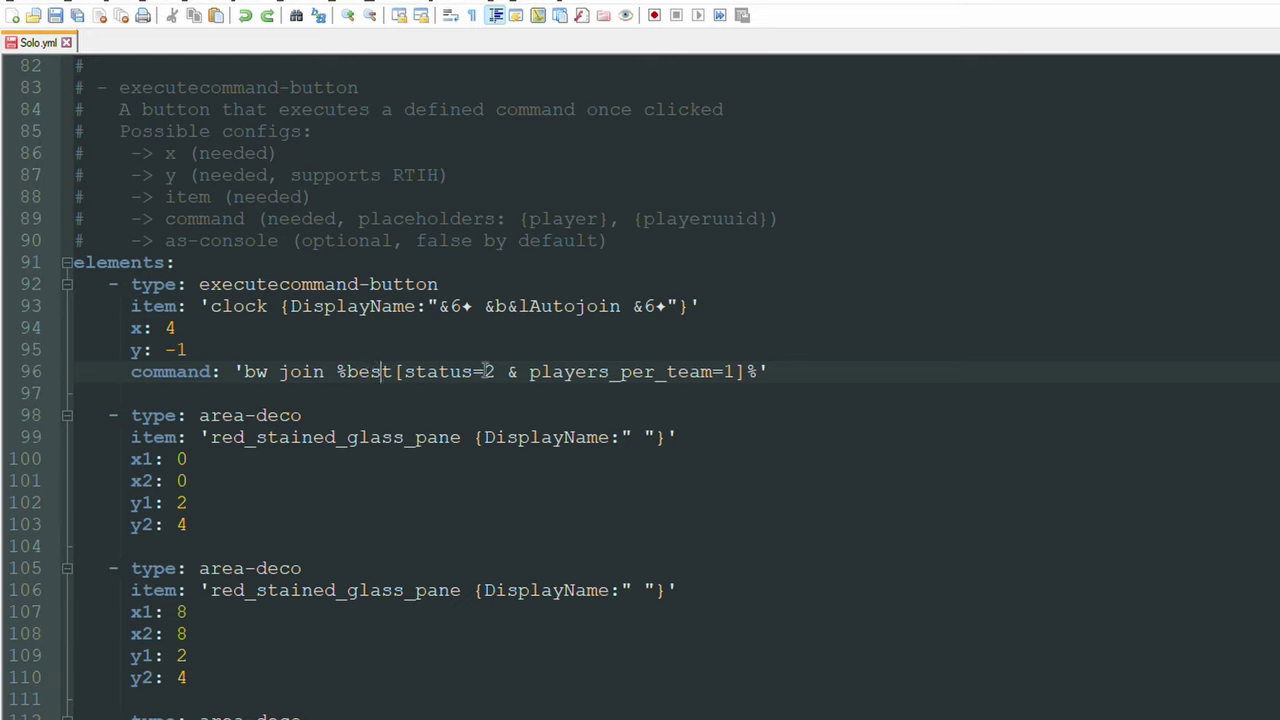
left_click(404, 372)
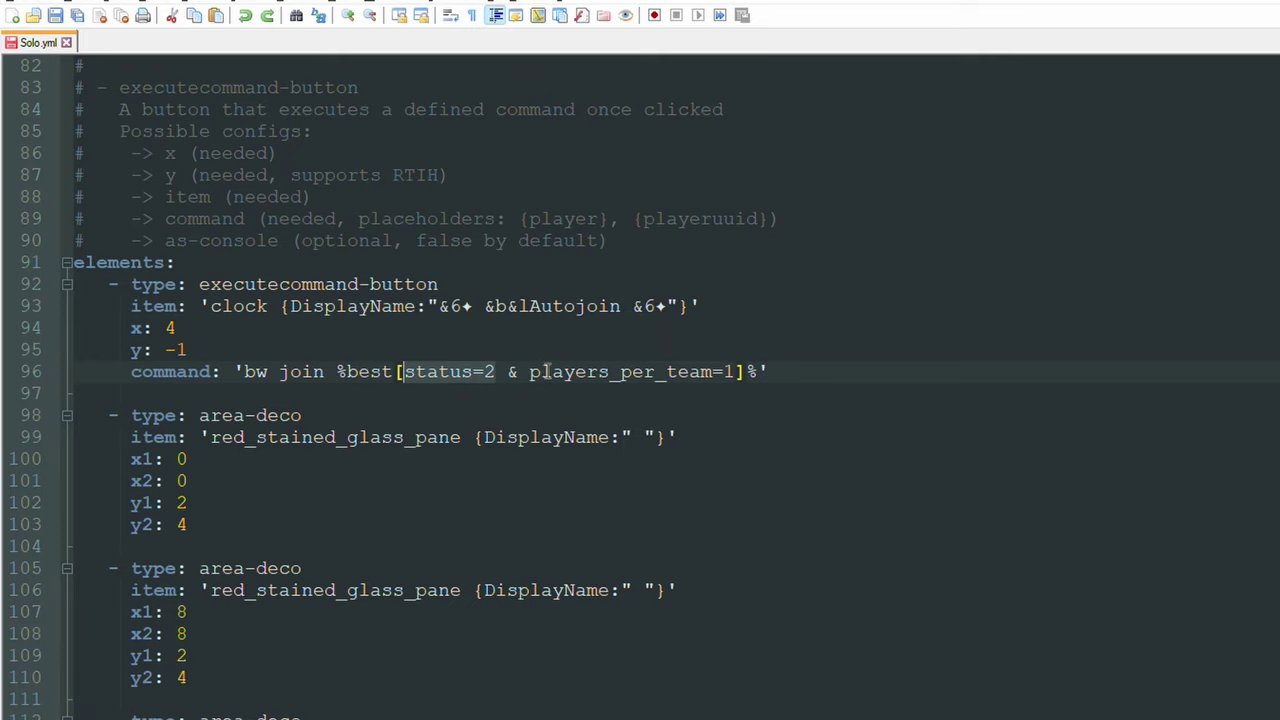
left_click_drag(530, 372, 726, 372)
left_click(733, 372)
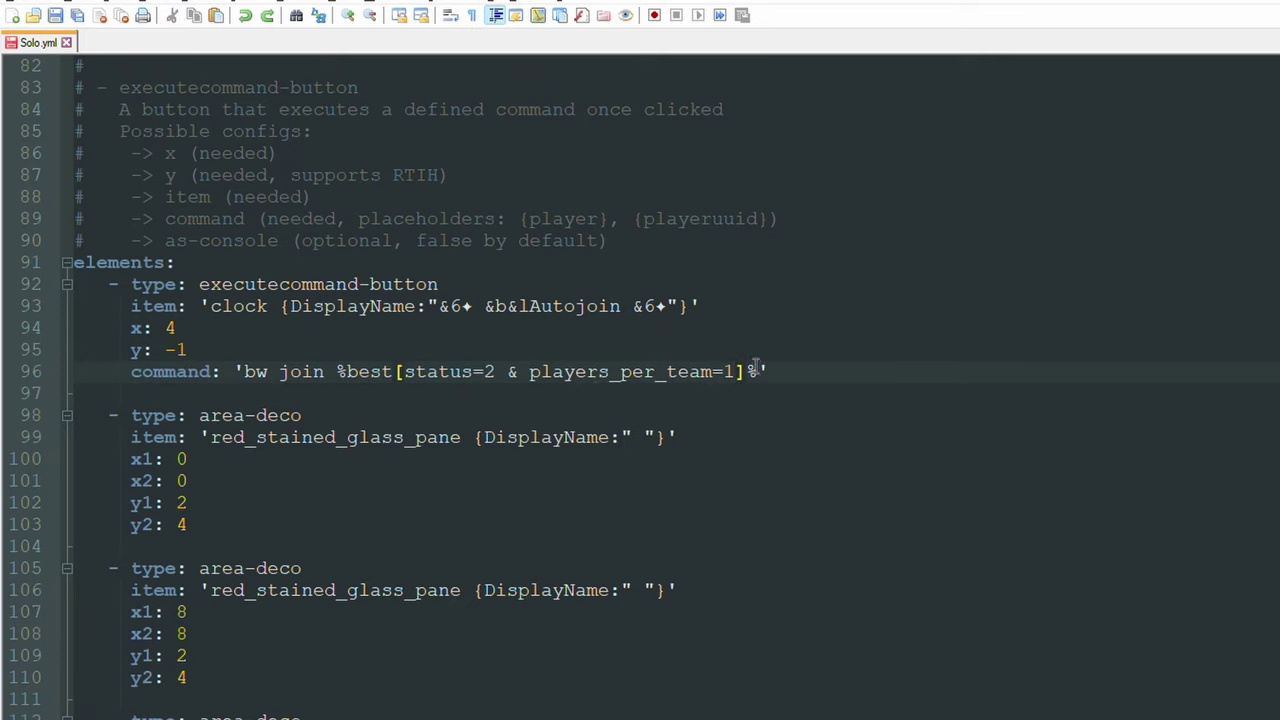
Switch to the wiki in Firefox and look up the possible values of the status variable.
scroll(755, 370, "down", 7)
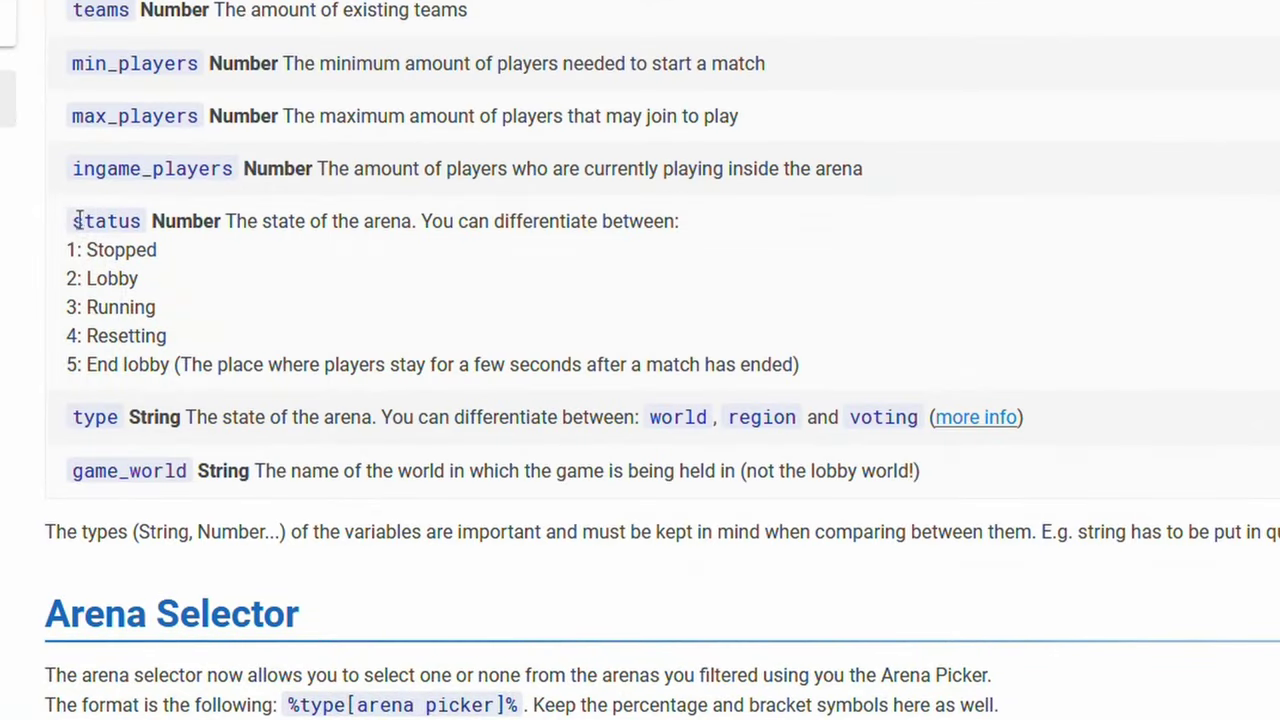
left_click_drag(338, 515, 664, 580)
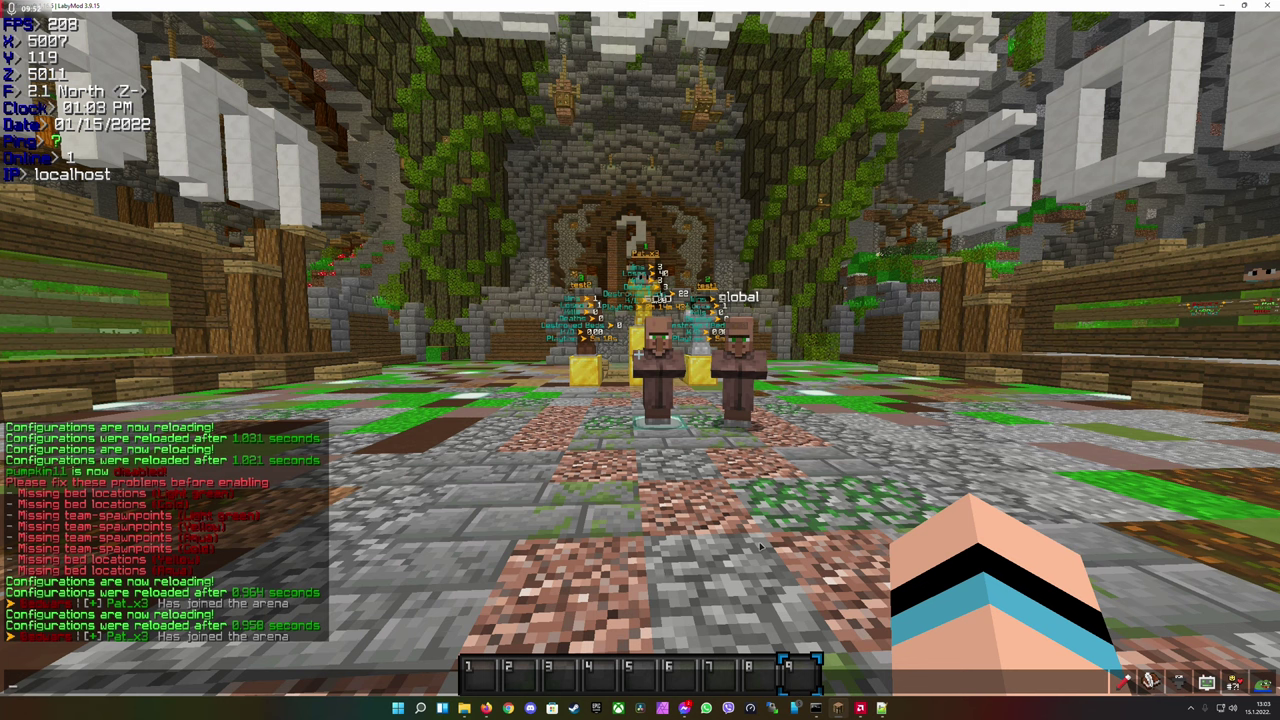
Switch to Minecraft, list the debug commands with /bw debug and find the one that tests an arena picker.
type("/bw debug")
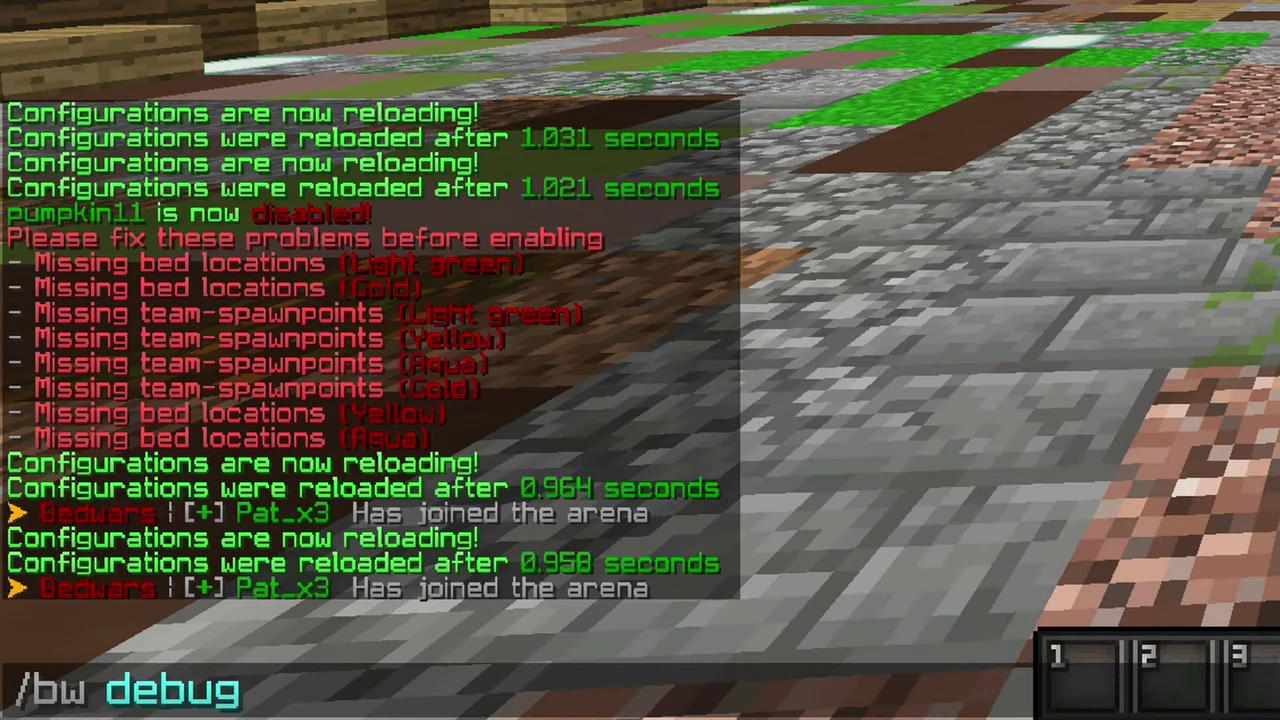
key("Return")
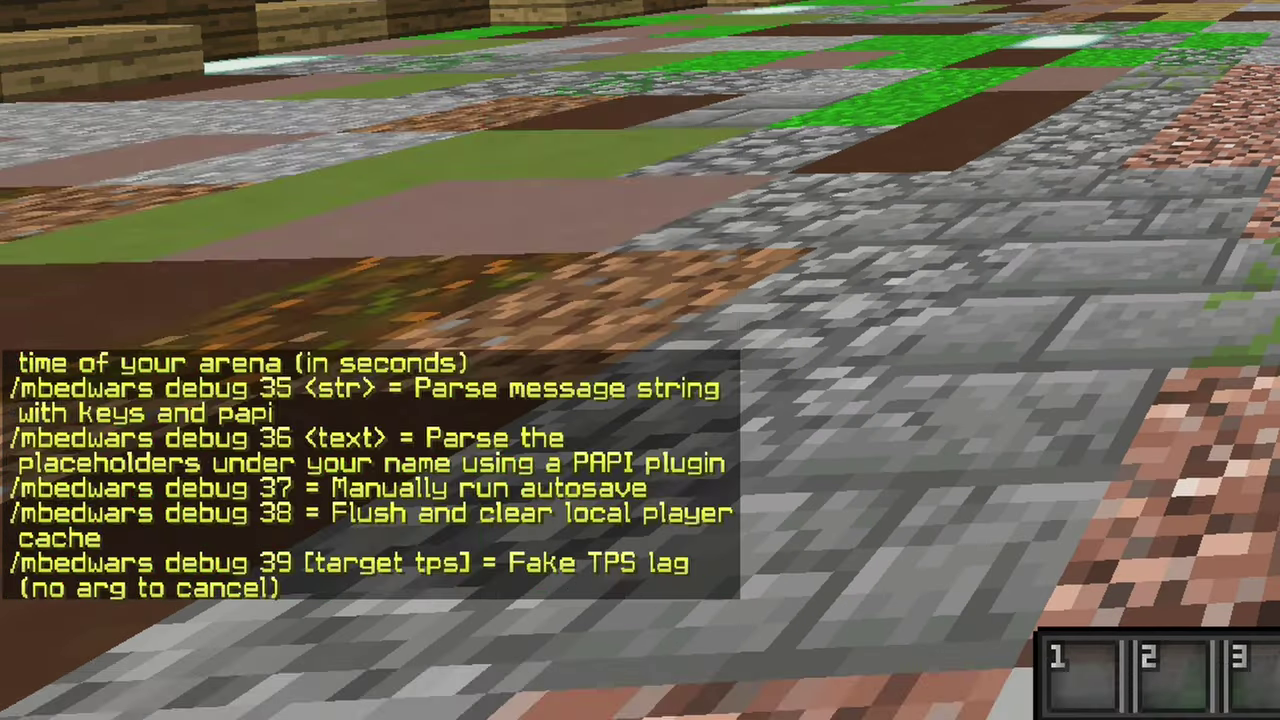
key("t")
scroll(455, 318, "up", 10)
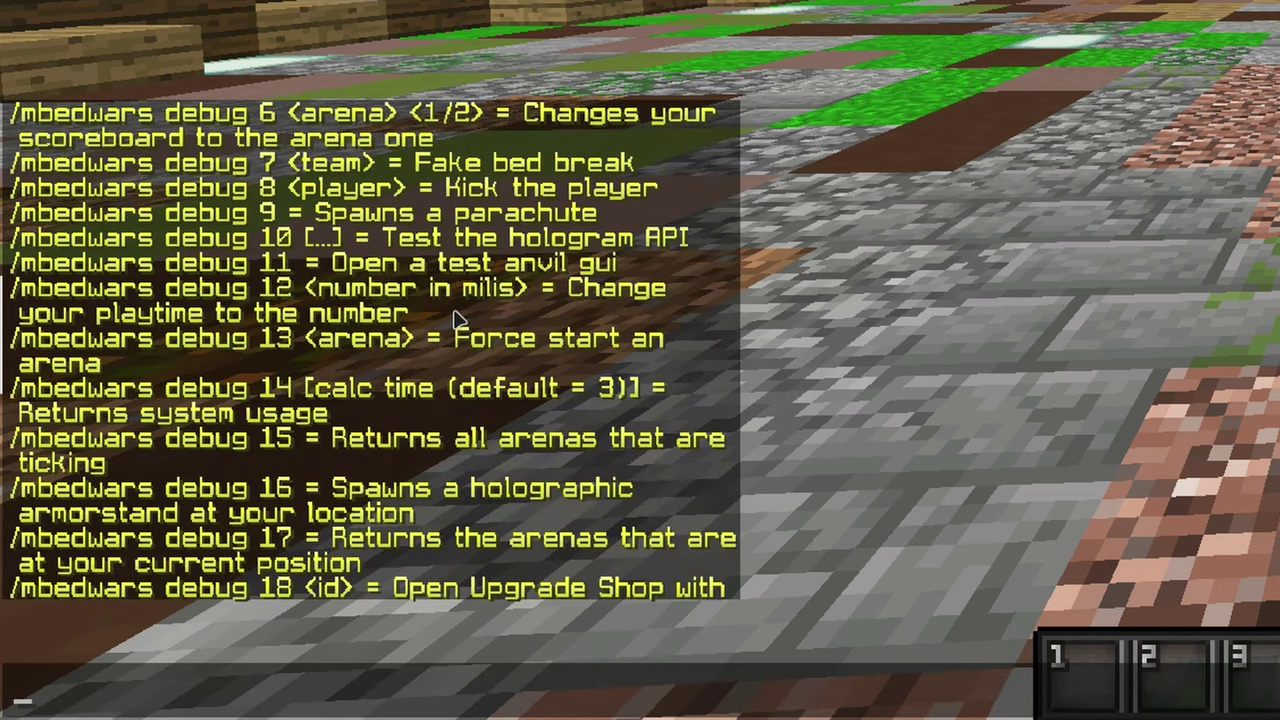
scroll(455, 318, "up", 1)
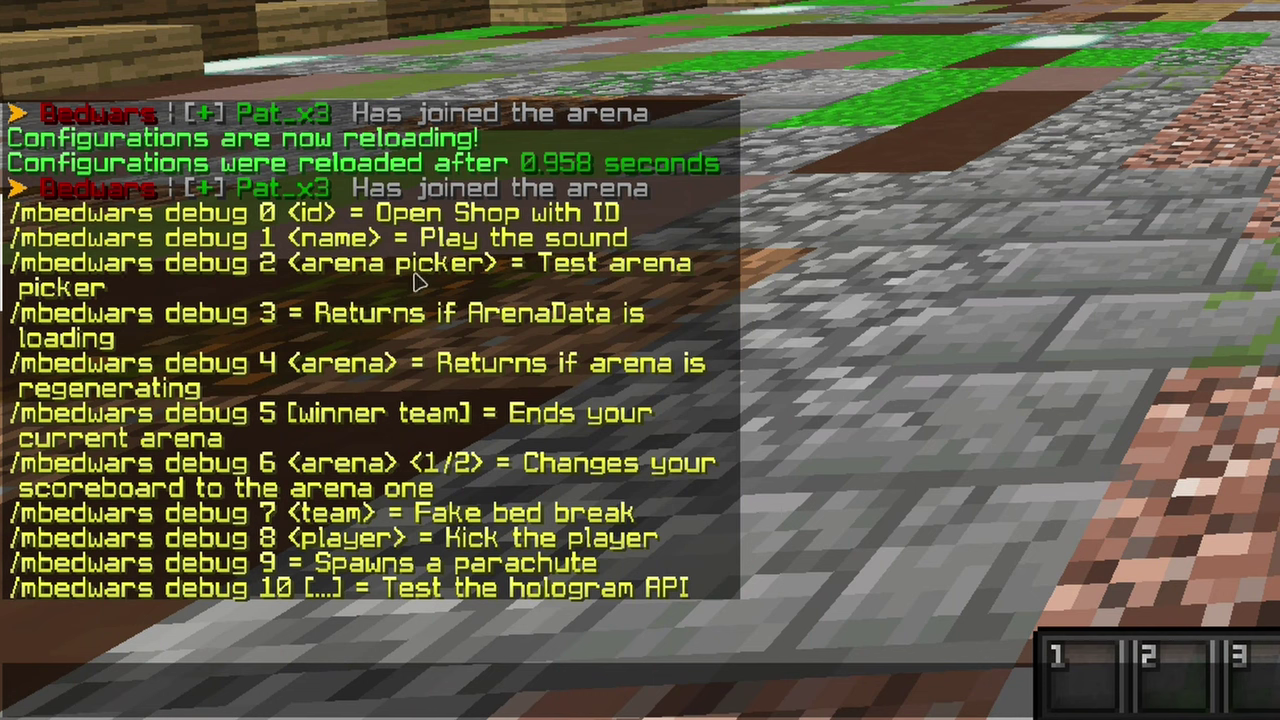
Try to test the arena picker by running /bw debug 2 %best[status=2&players_per_team=1].
key("Up")
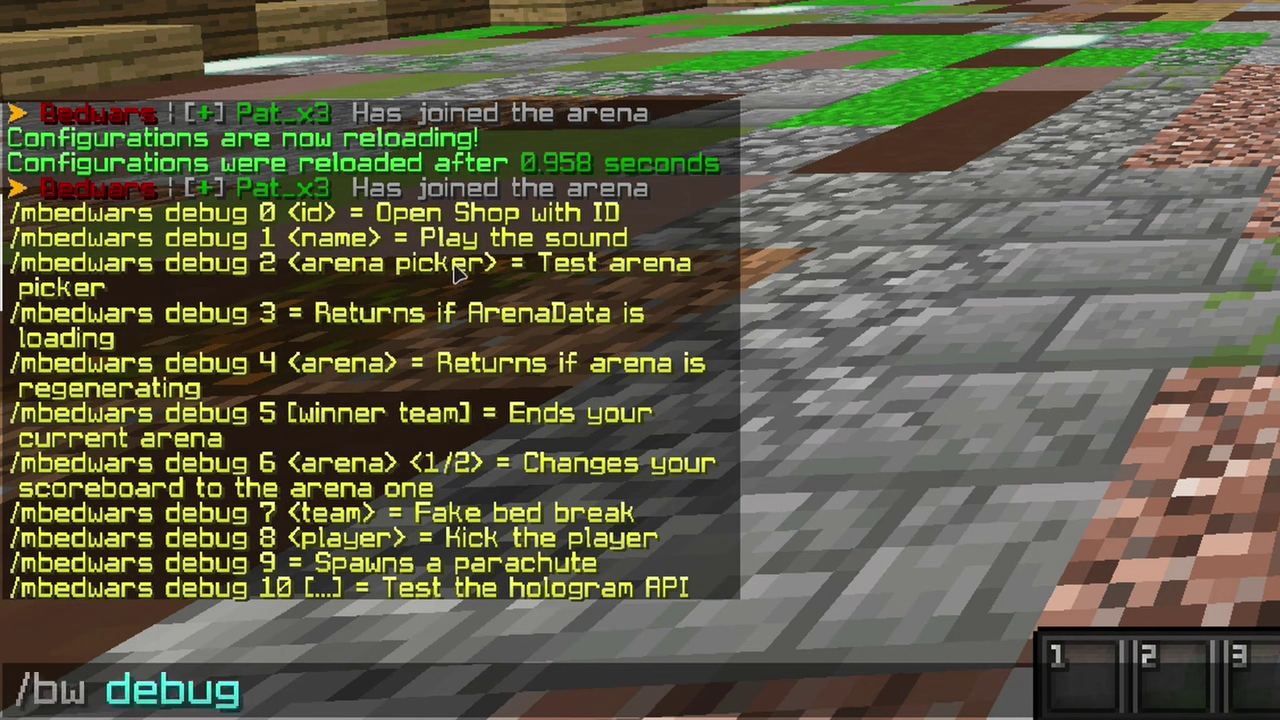
type("2 %")
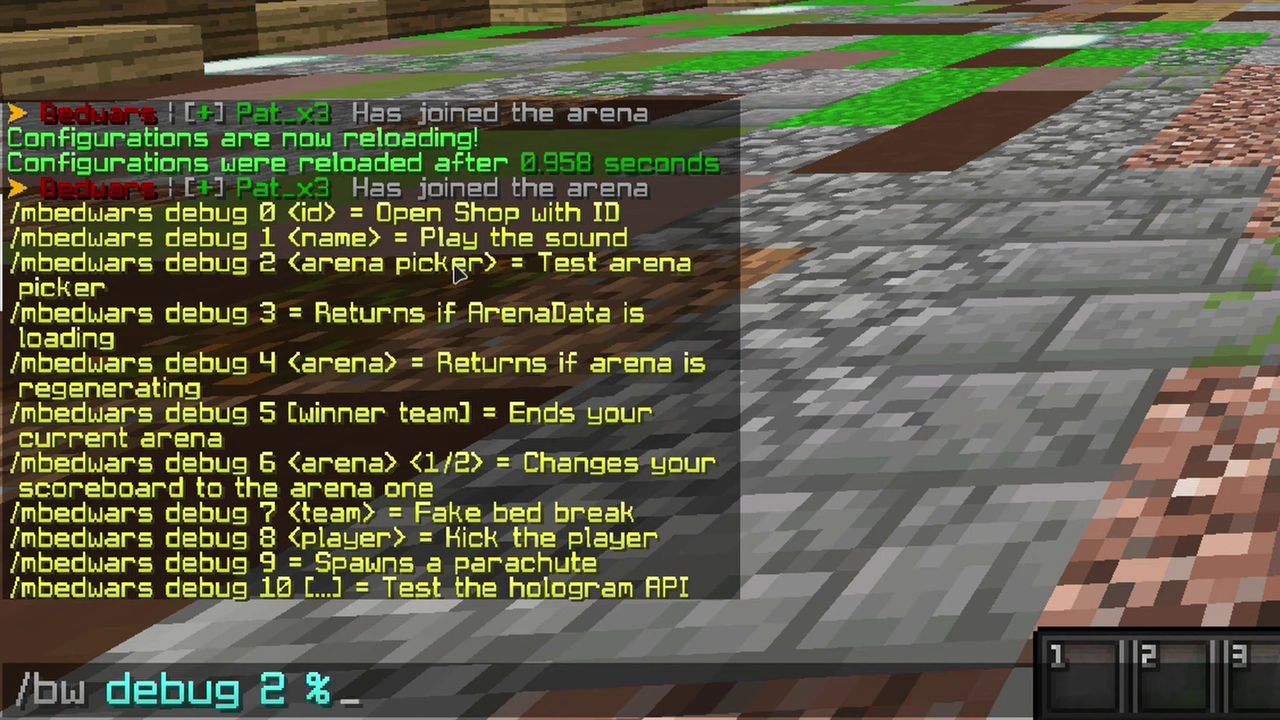
type("best")
type("[")
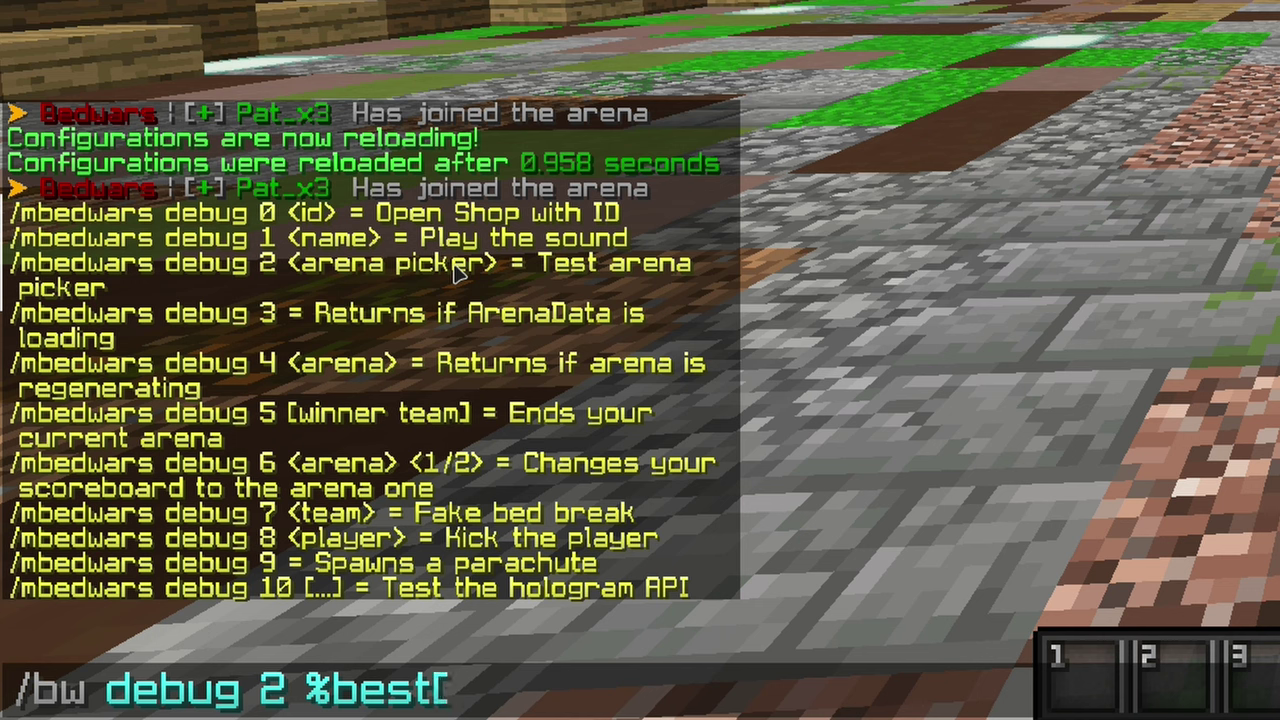
type("status=2")
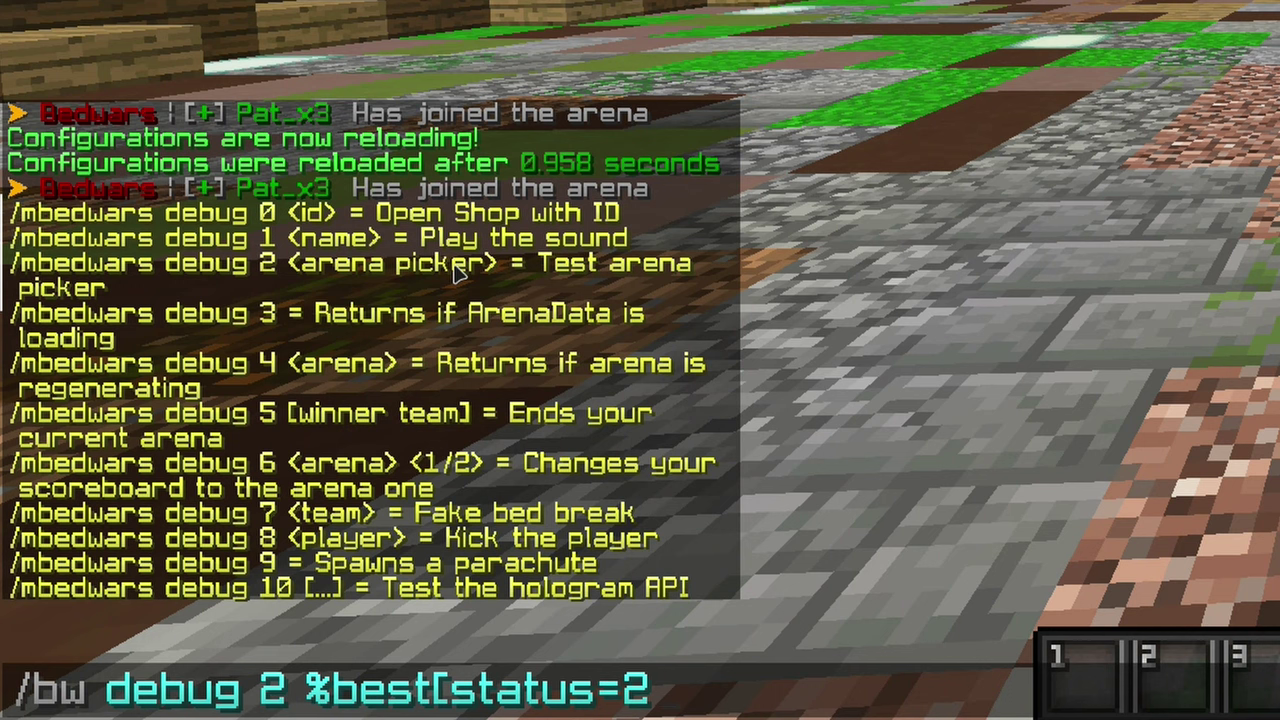
type("&players_per")
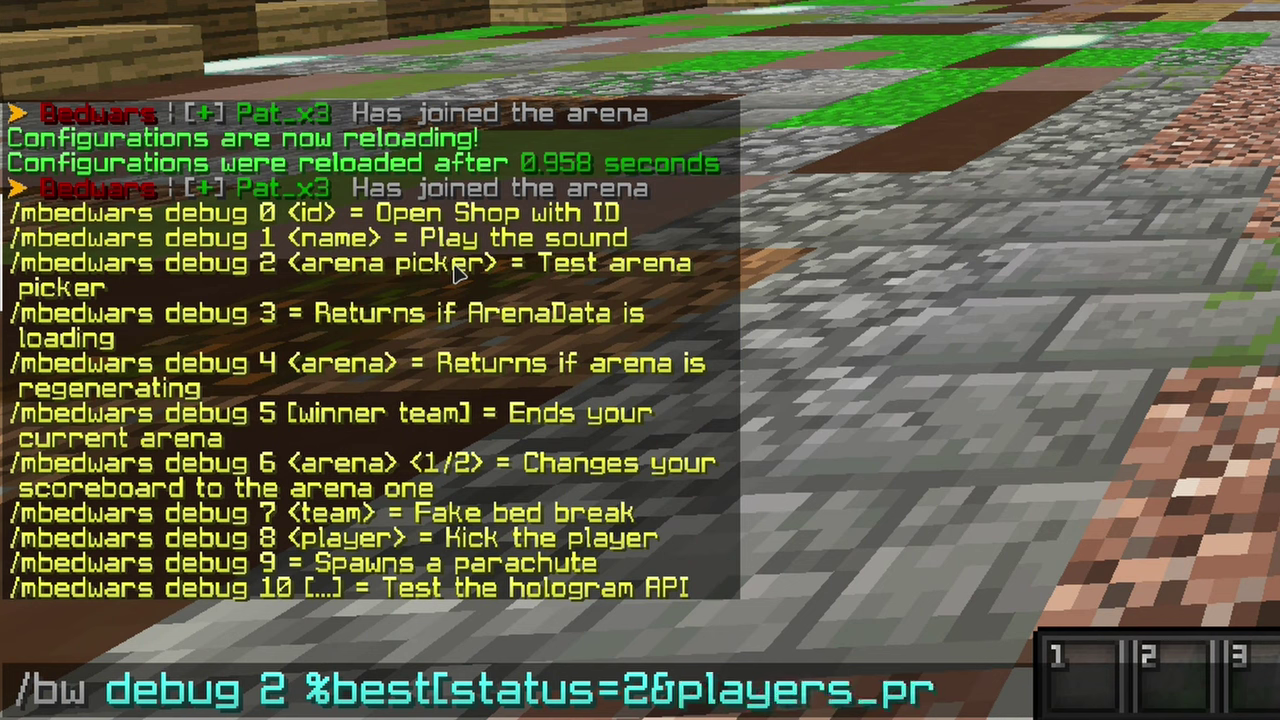
type("_team")
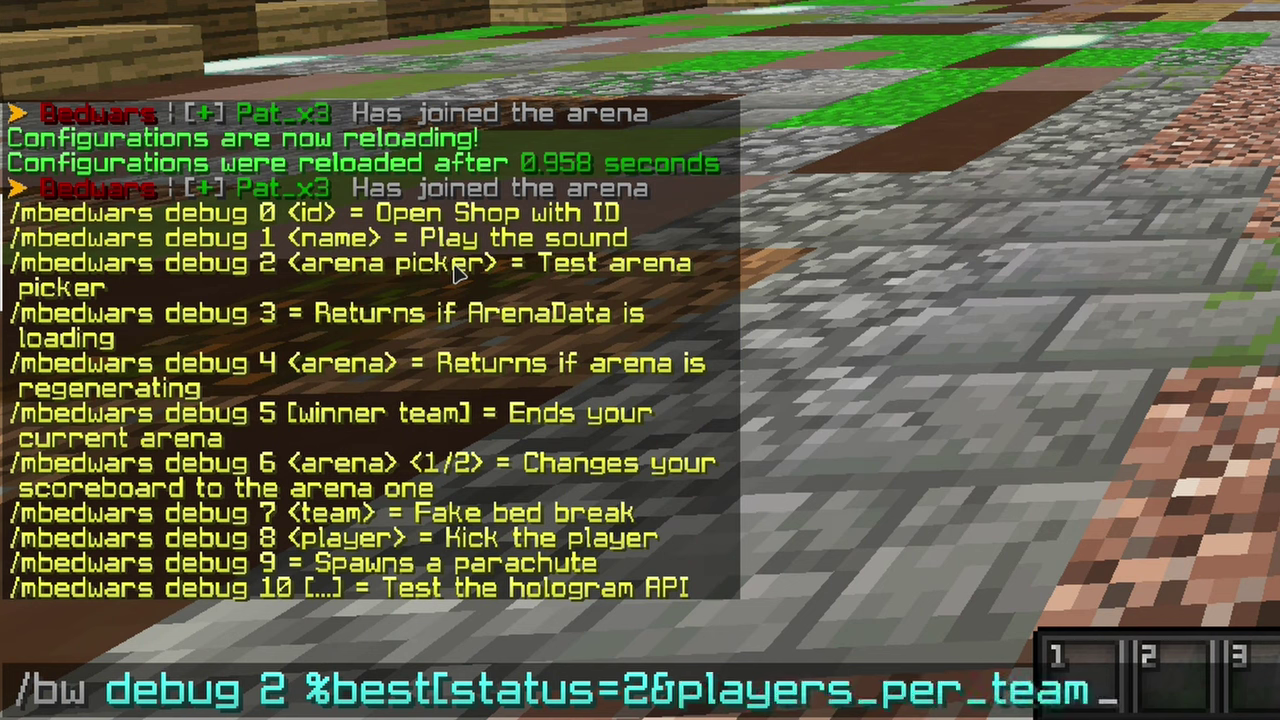
type("=2")
key("BackSpace")
type("1]")
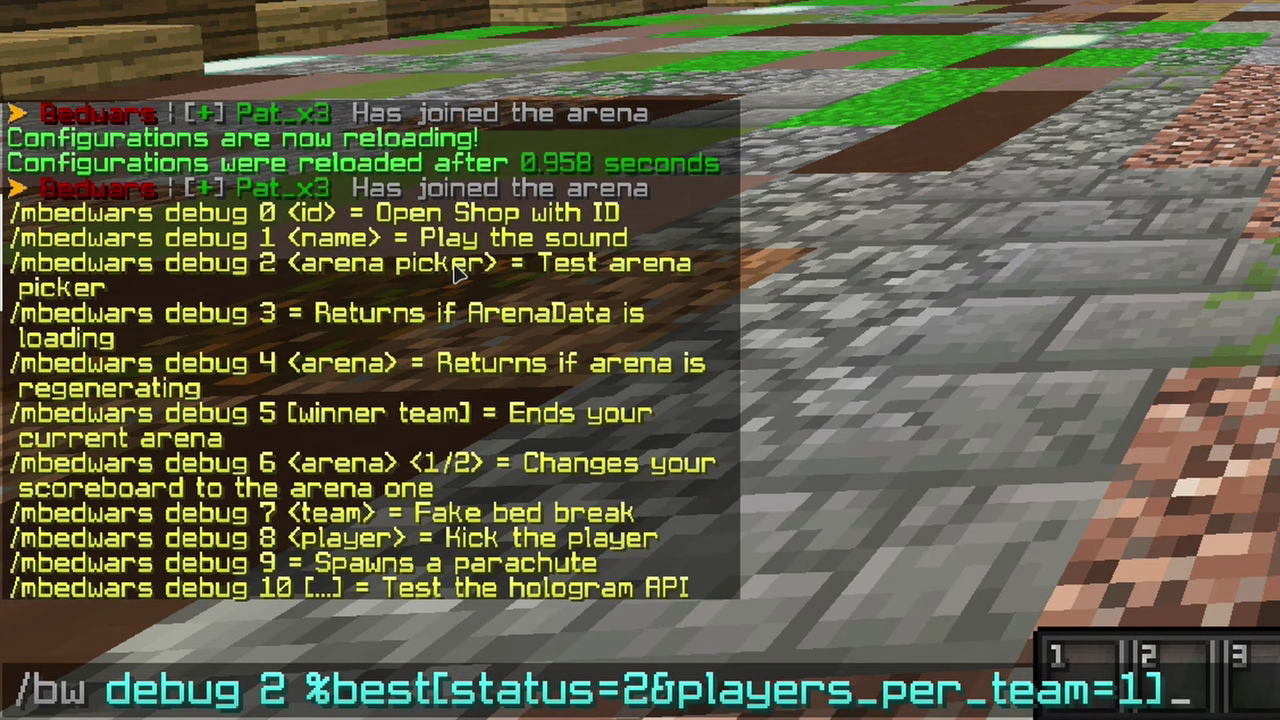
key("Return")
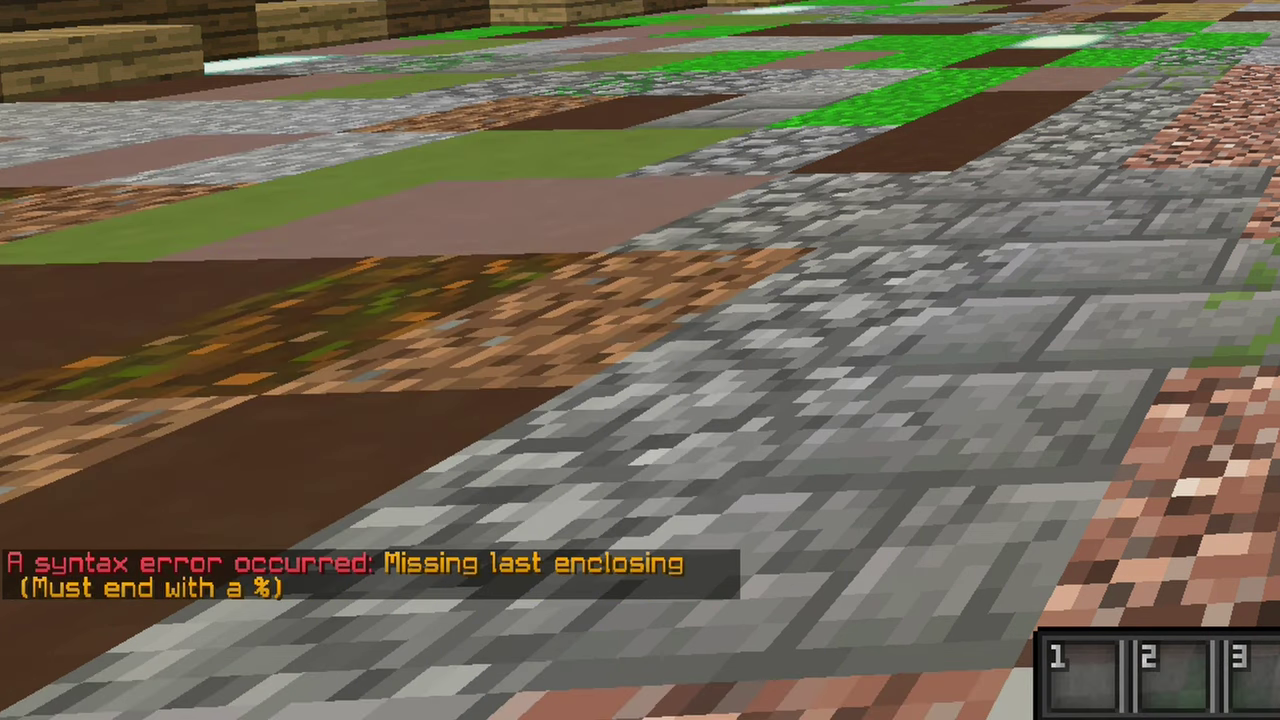
Test the arena picker by running /bw debug 2 %best[status=2&players_per_team=1]% with the closing percent sign included.
key("t")
key("Up")
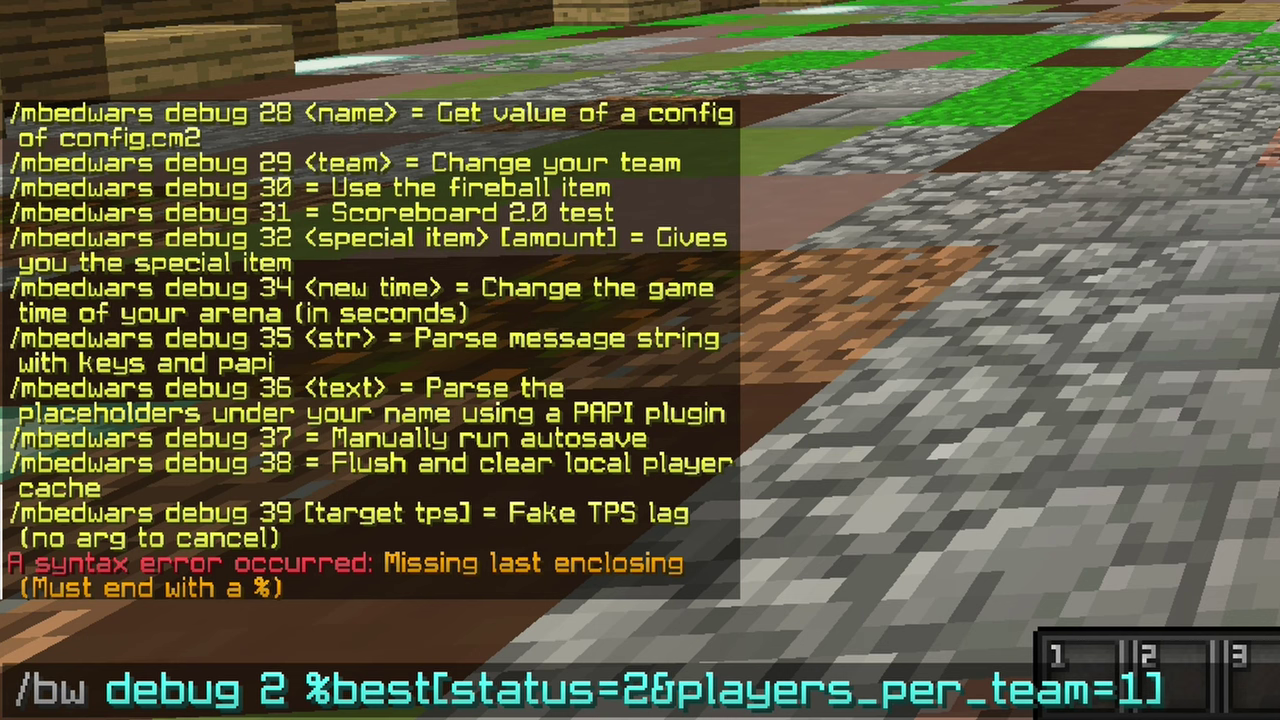
type("%")
key("Return")
Recall the debug command and replace the picker's players_per_team condition with teams=1.
key("t")
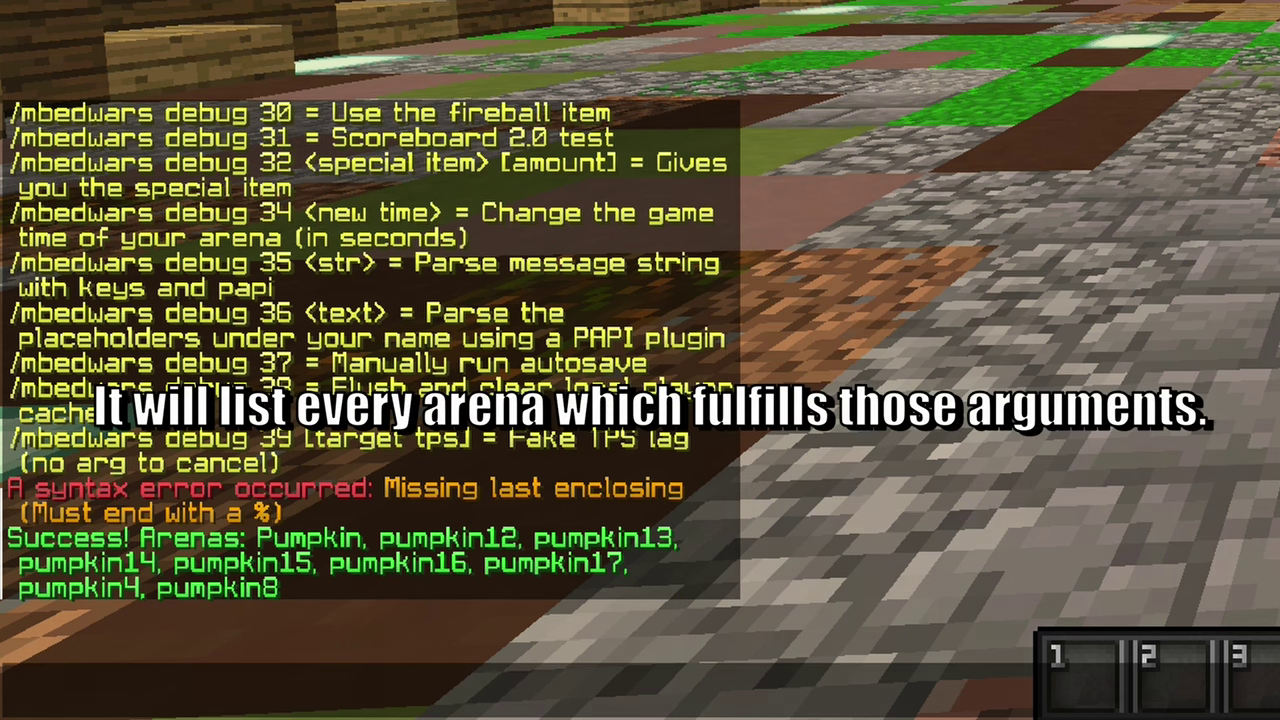
type("/bw debug 2 %best[status=2&players_per_team=1]%")
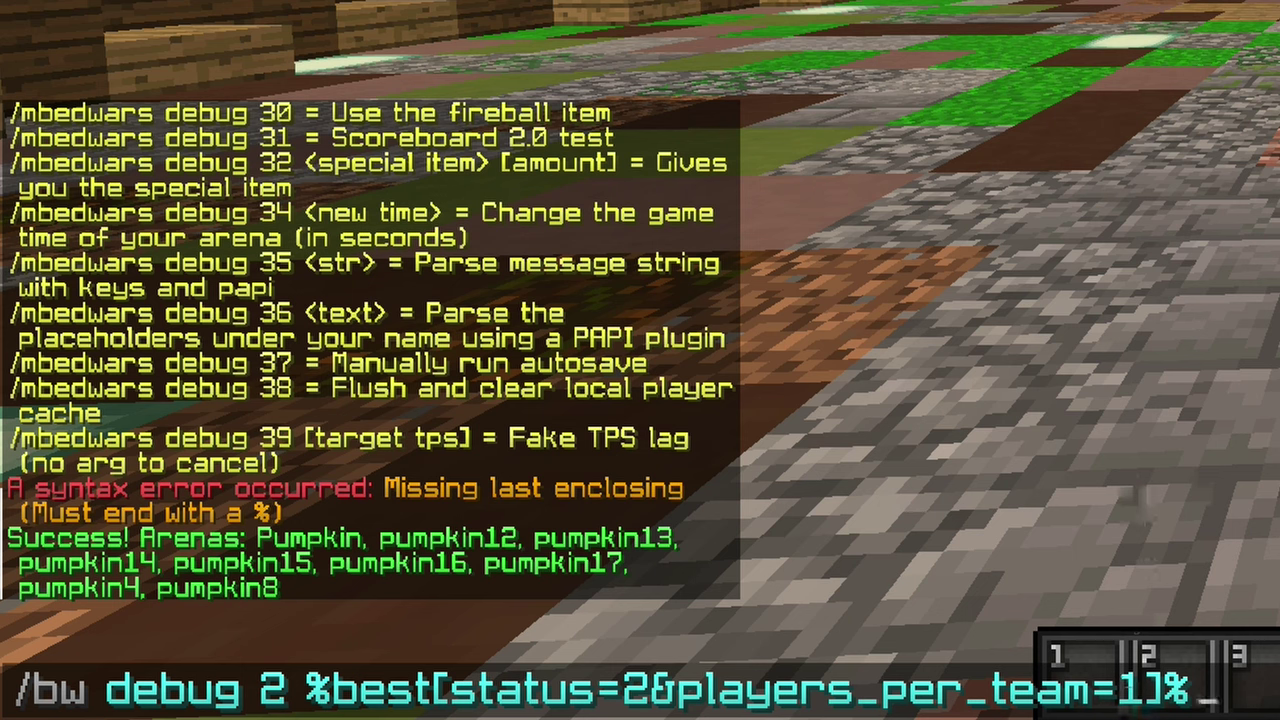
key("Left")
key("Left")
key("Left")
key("Left")
key("Left")
key("Left")
key("Left")
key("Left")
key("BackSpace")
key("BackSpace")
key("BackSpace")
key("BackSpace")
key("BackSpace")
key("BackSpace")
key("BackSpace")
key("BackSpace")
key("BackSpace")
key("BackSpace")
key("BackSpace")
key("BackSpace")
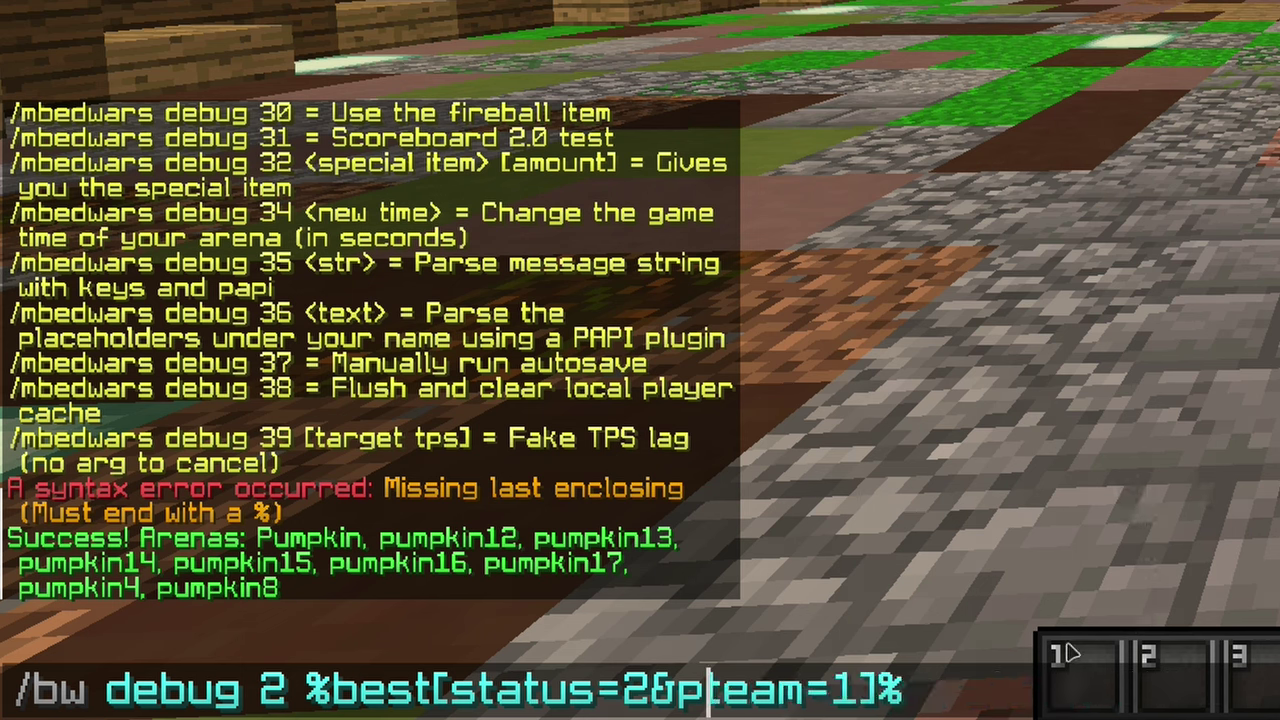
key("Right")
key("Right")
key("Right")
key("Right")
type("s")
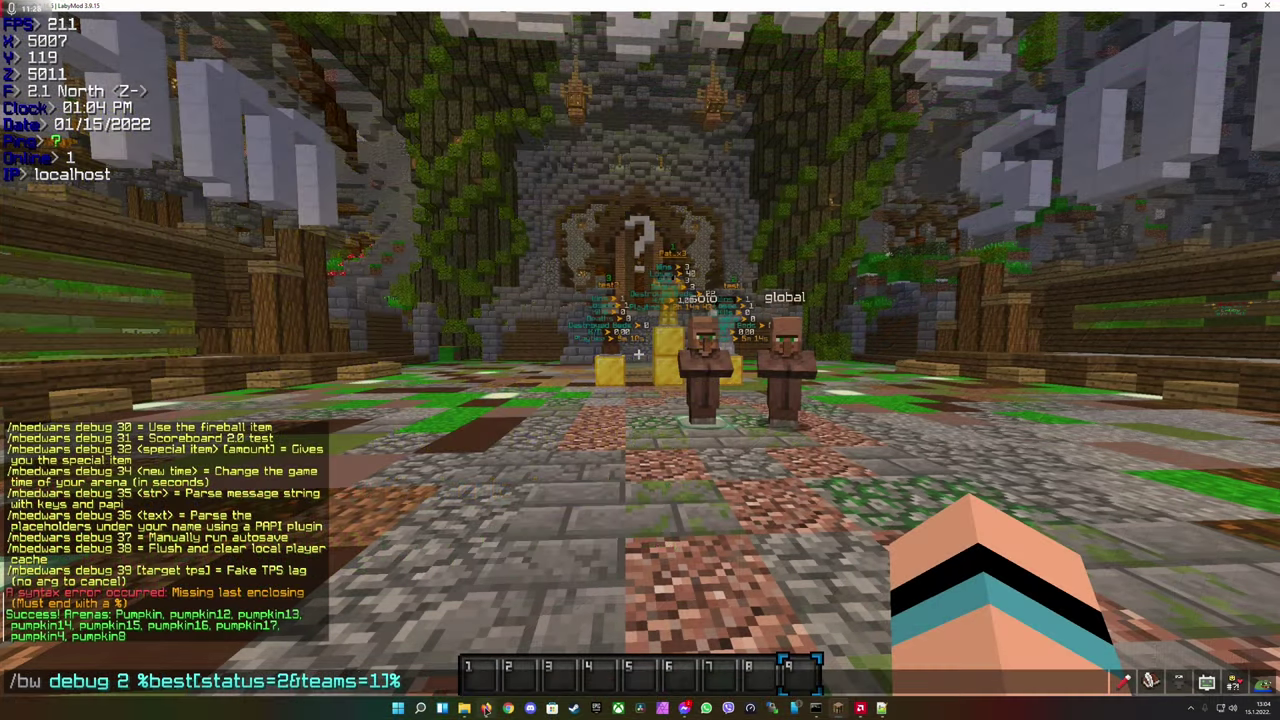
Check the teams variable in the Firefox wiki and run /bw debug 2 %best[status=2&teams=1]% in Minecraft.
key("alt+Tab")
left_click(336, 311)
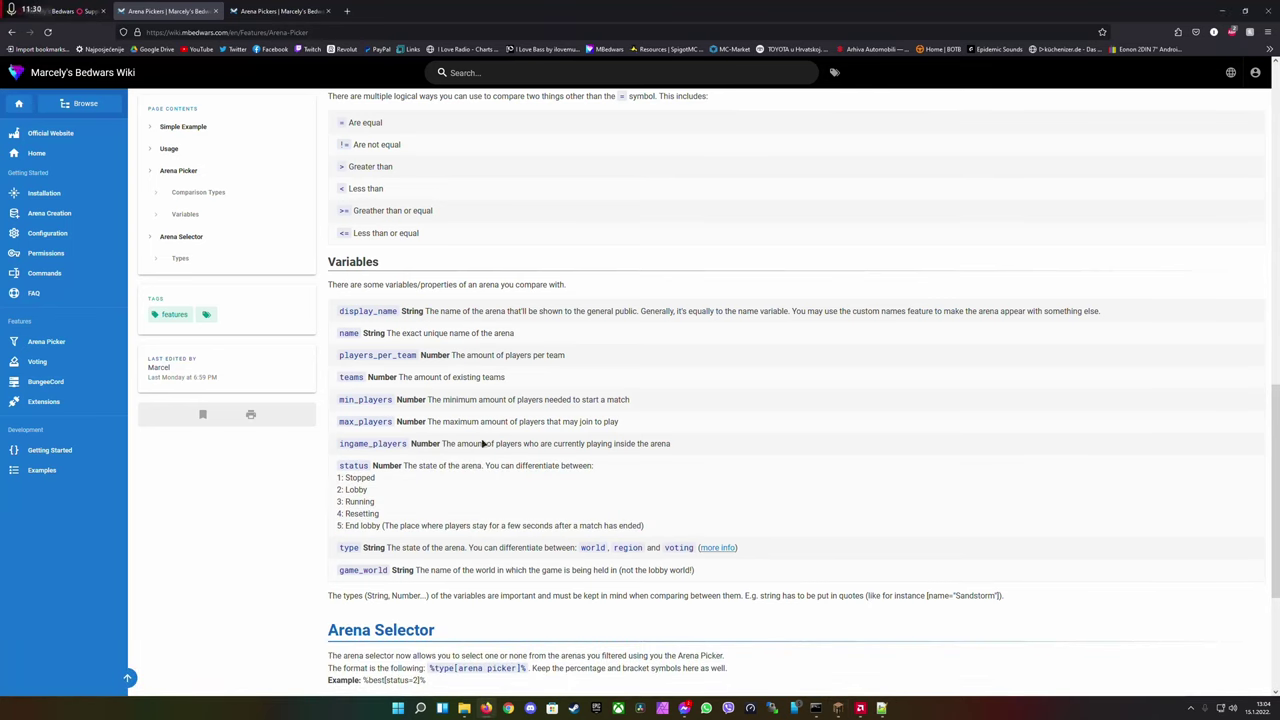
key("alt+Tab")
key("Return")
key("t")
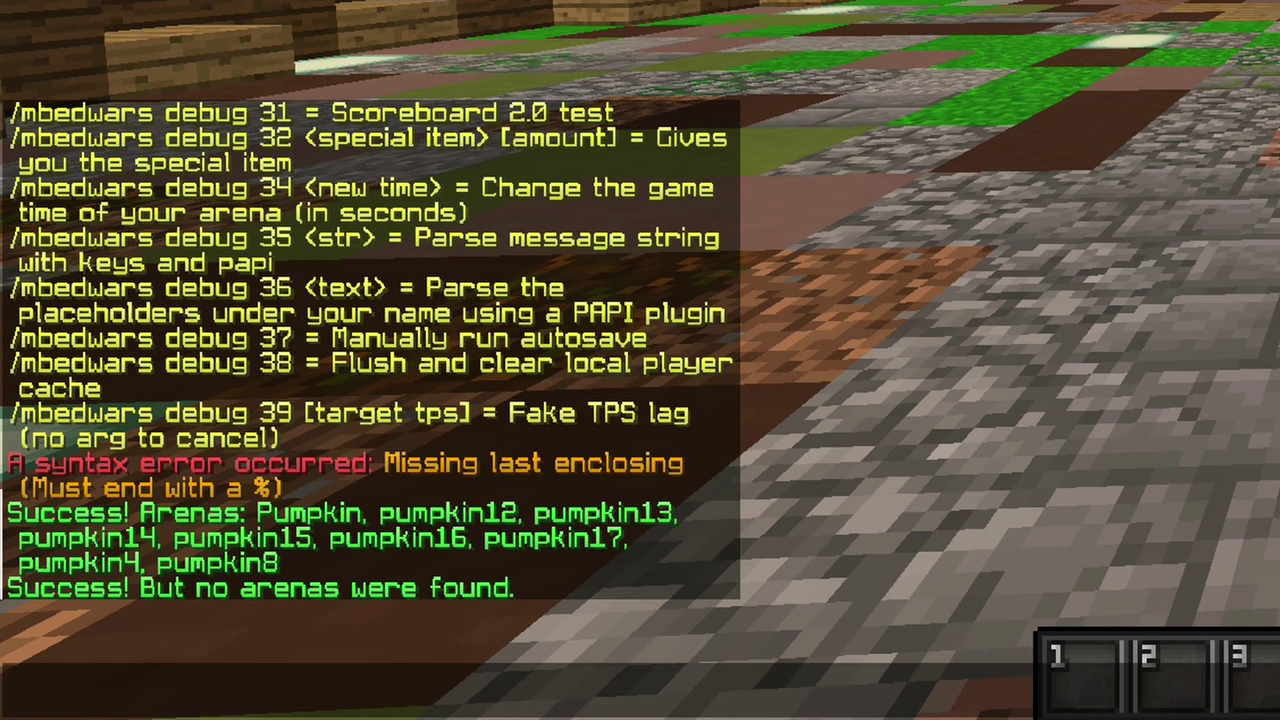
type("/bw debug 2 %best[status=2&teams=1]%")
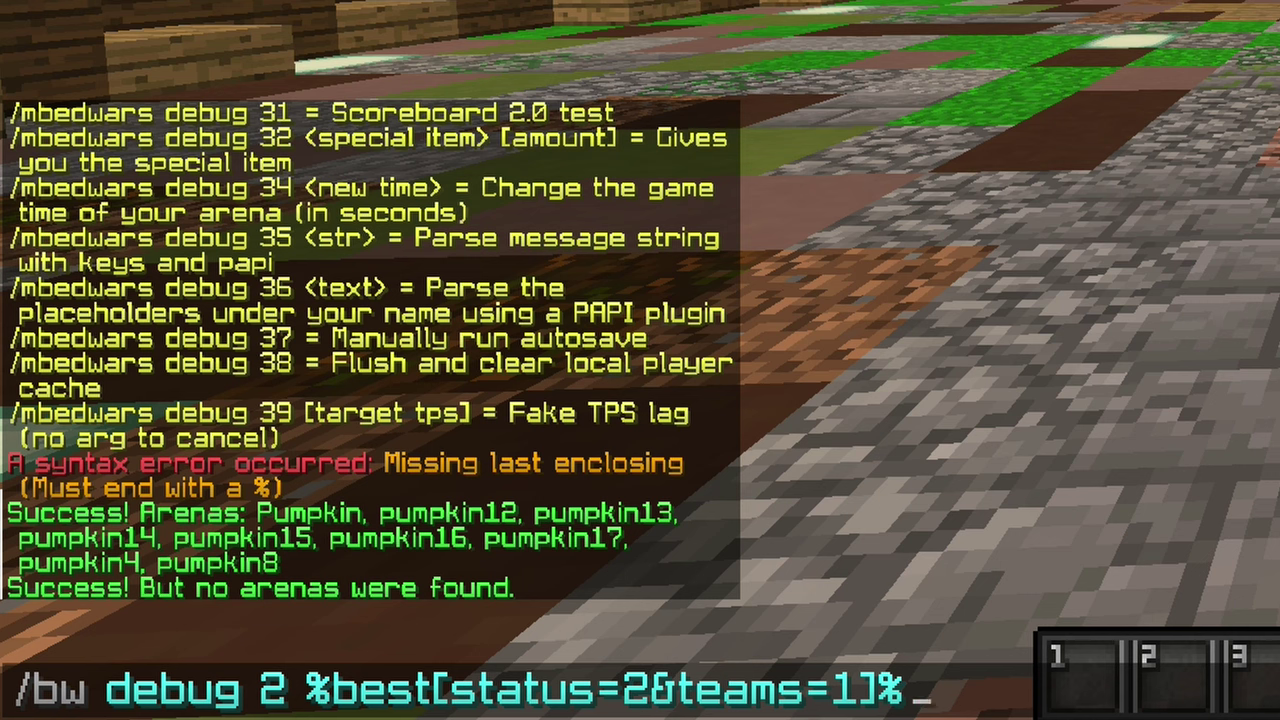
key("Escape")
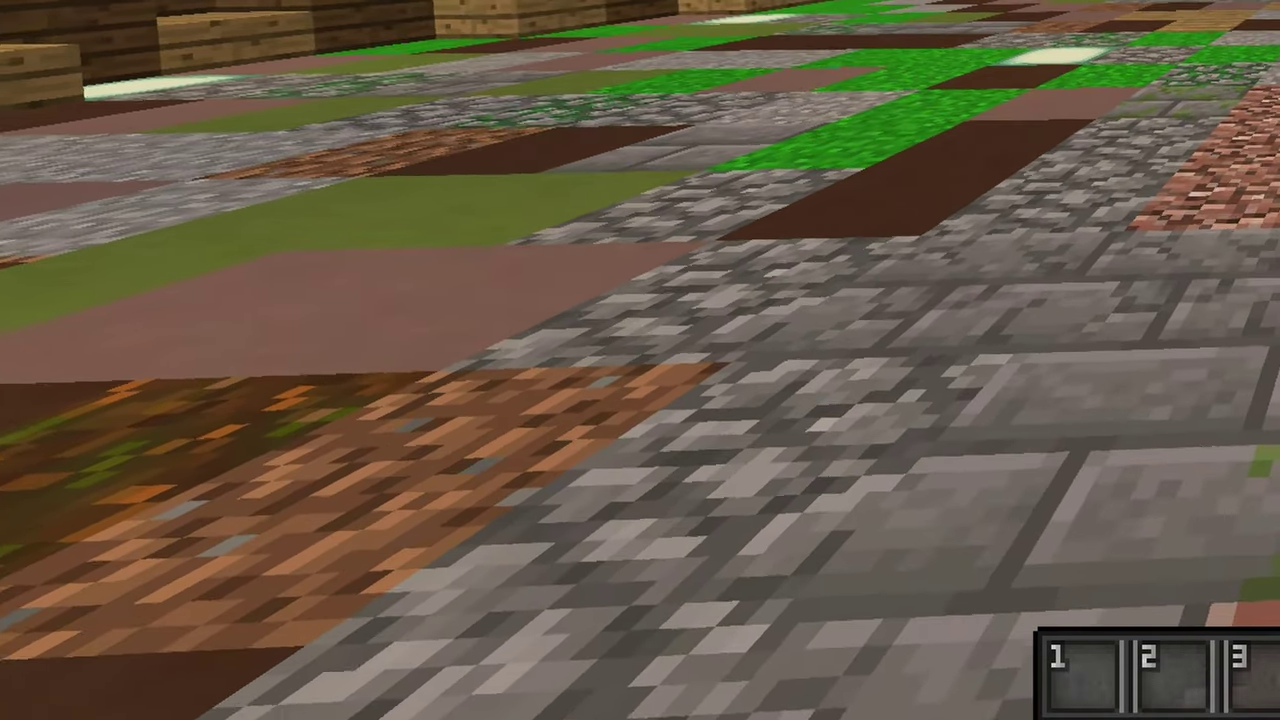
Join the best solo arena in lobby state with /bw join %best[status=2&players_per_team=1]%.
key("slash")
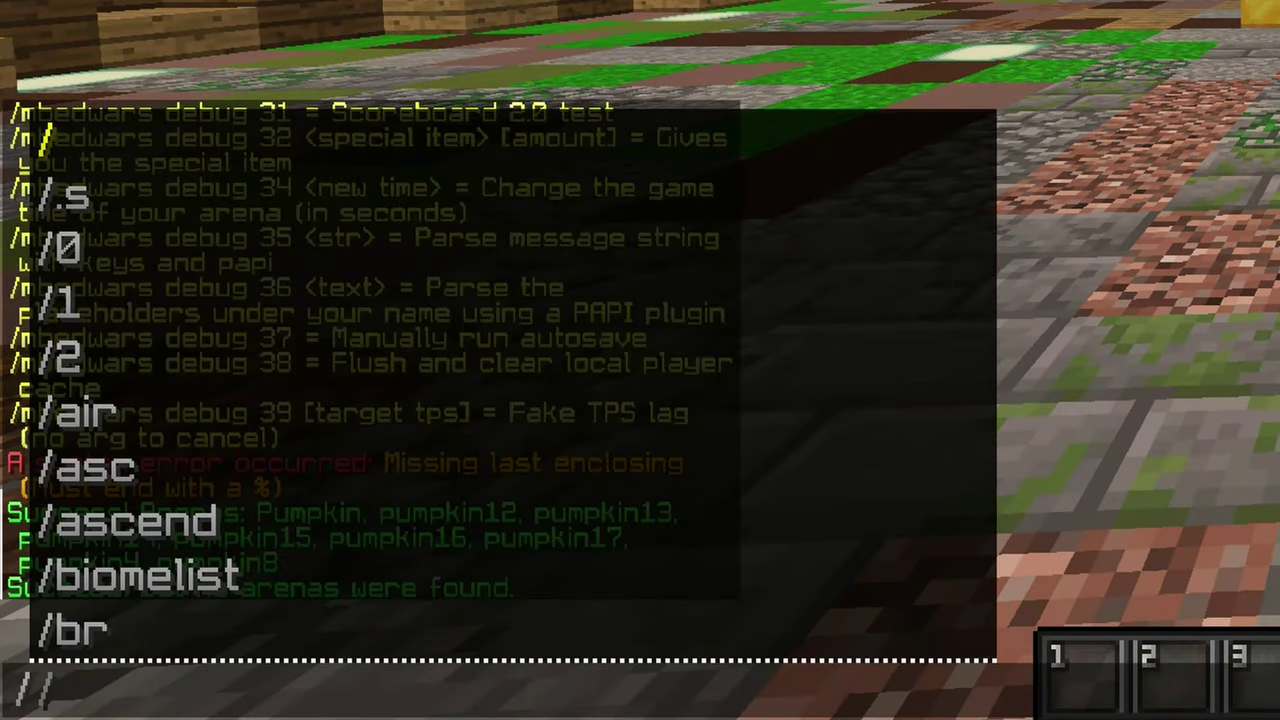
type("bw join ")
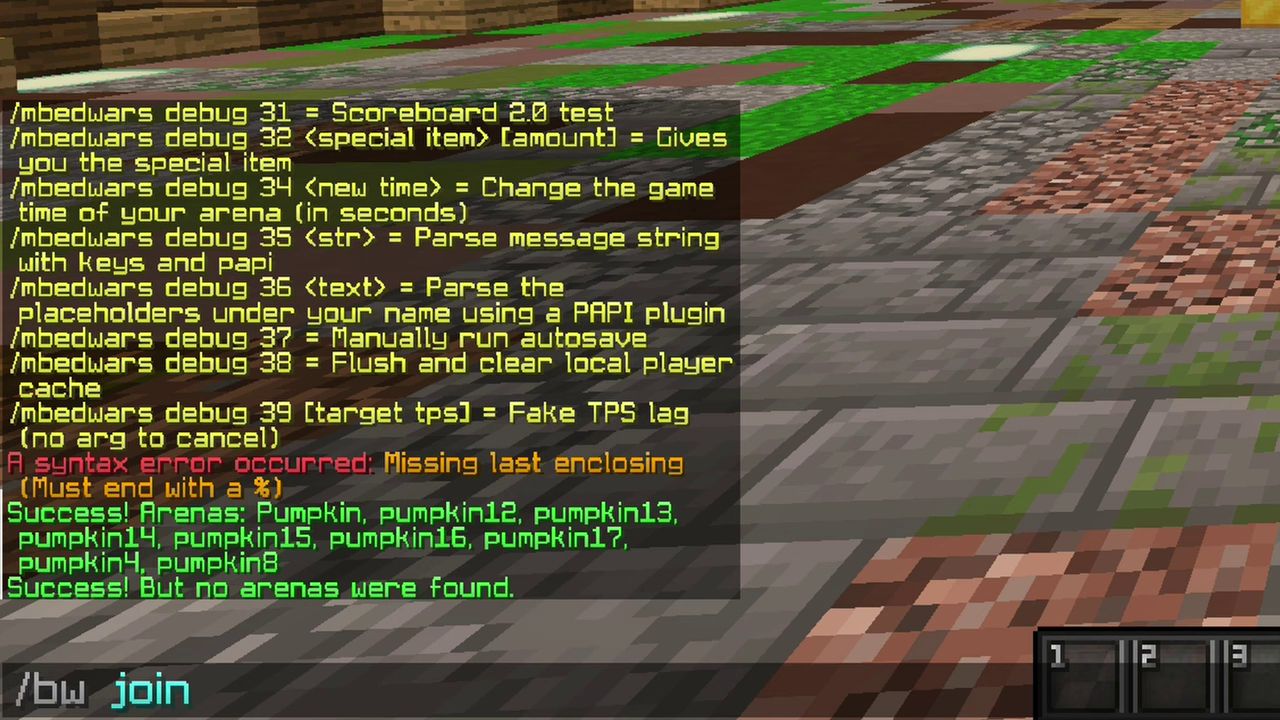
type("%best]")
key("BackSpace")
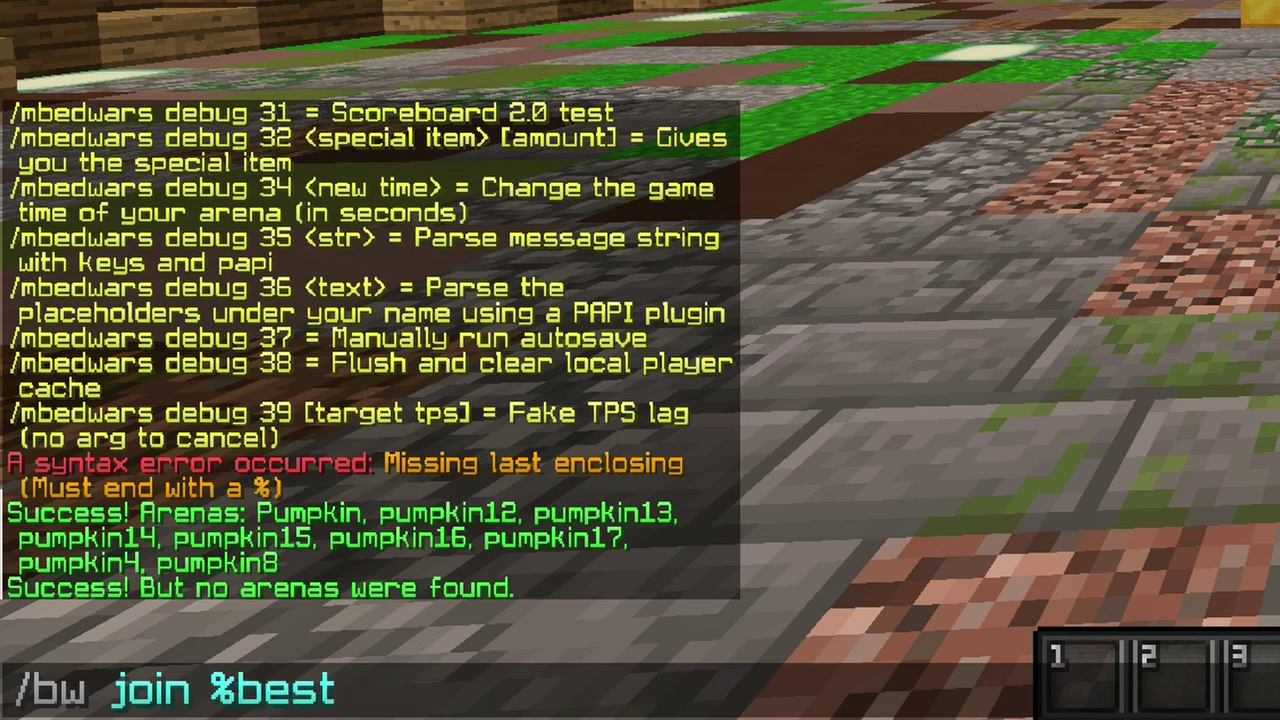
type("[stat")
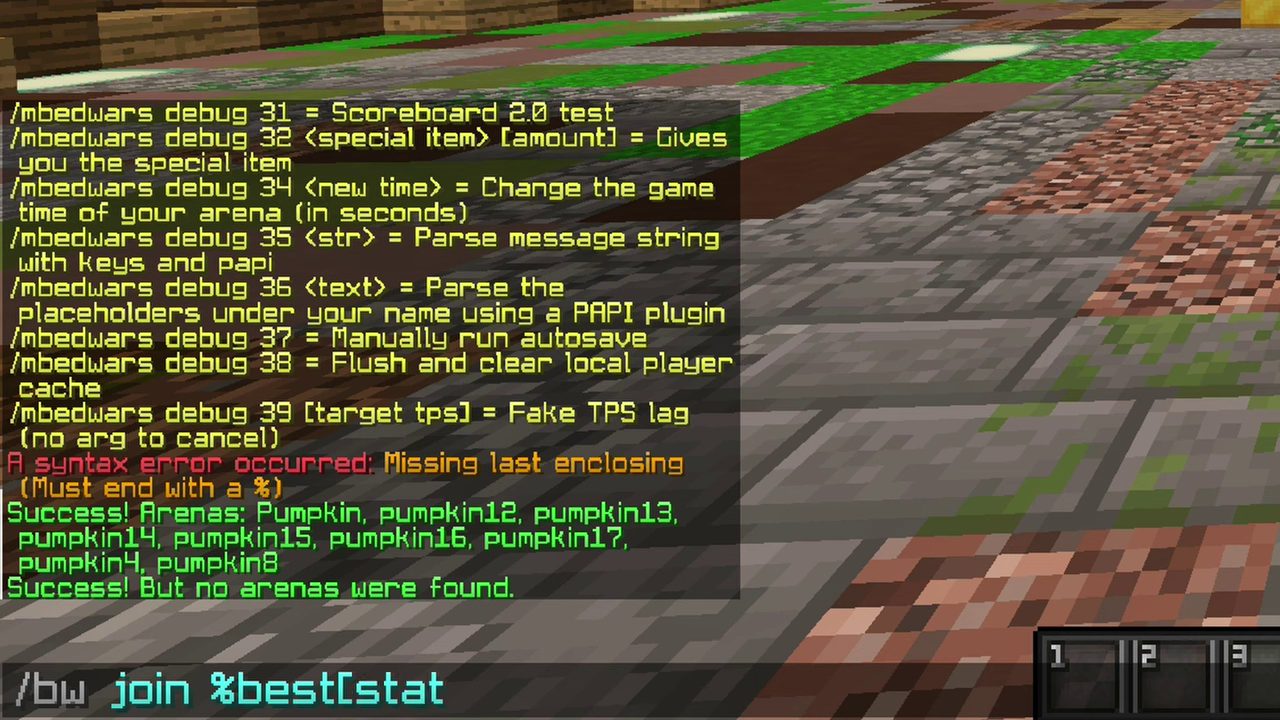
type("us=2")
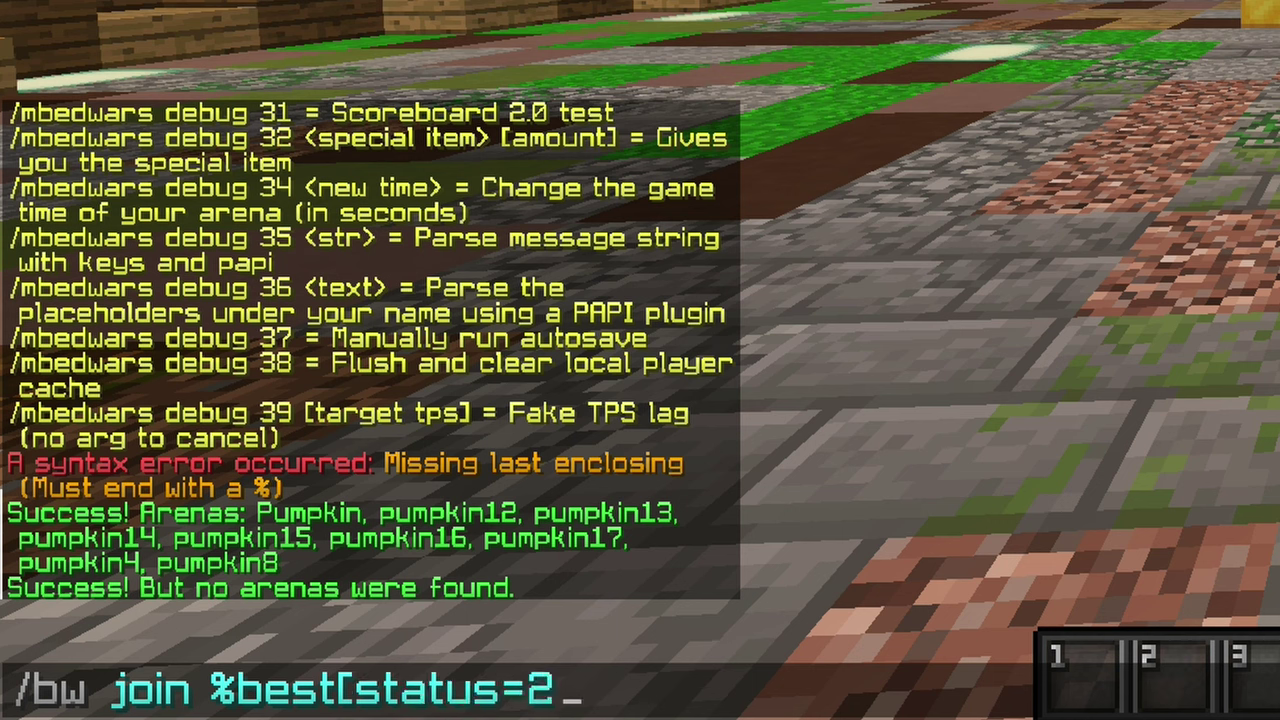
type("&players_per")
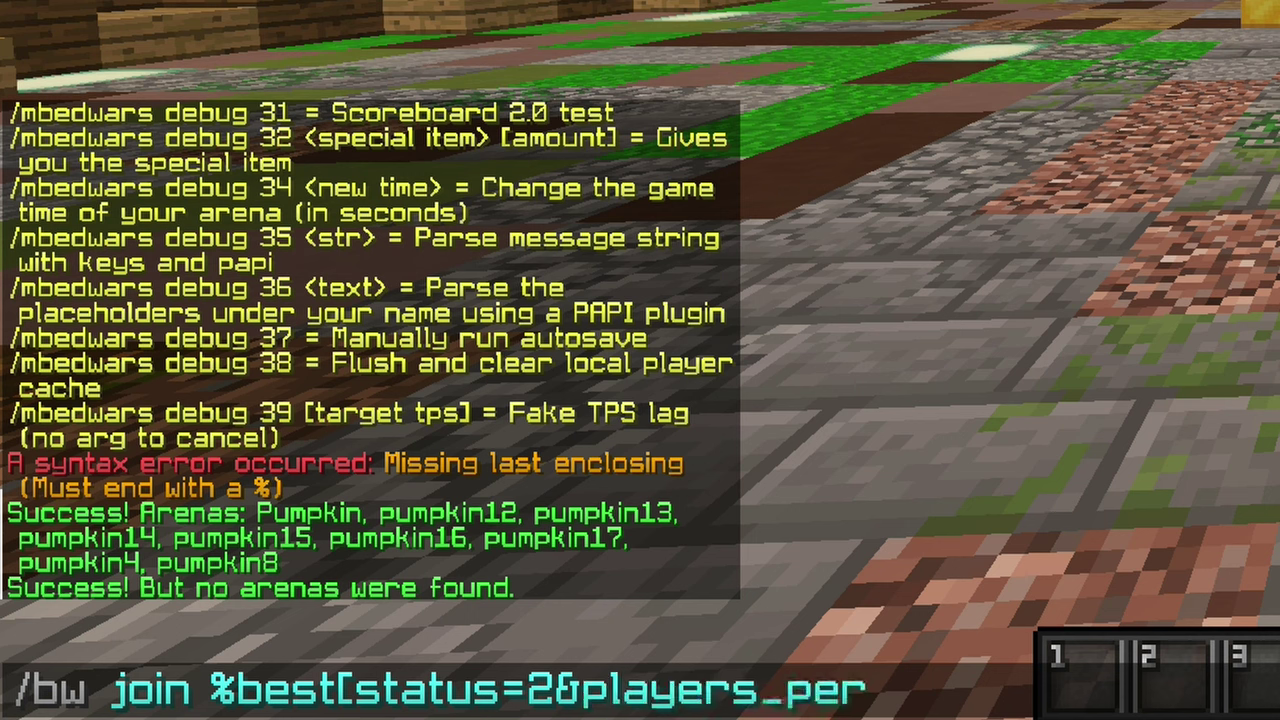
type("_team=1]")
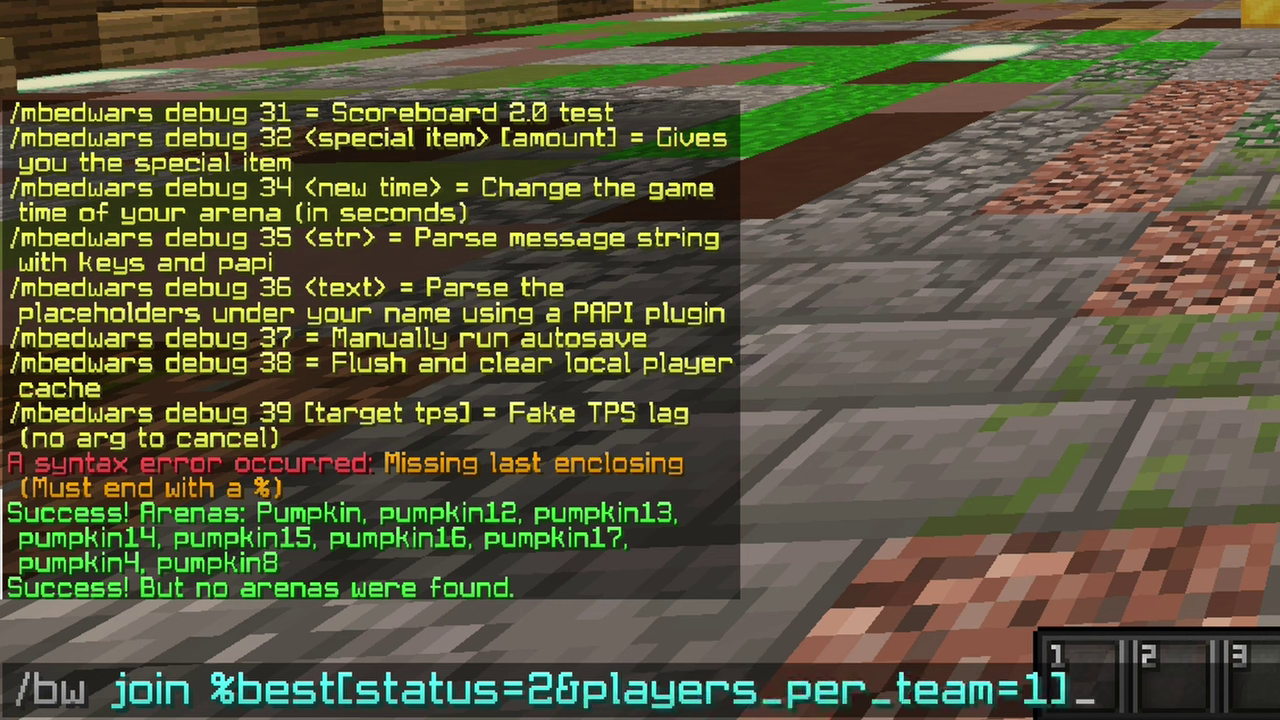
type("%")
key("Return")
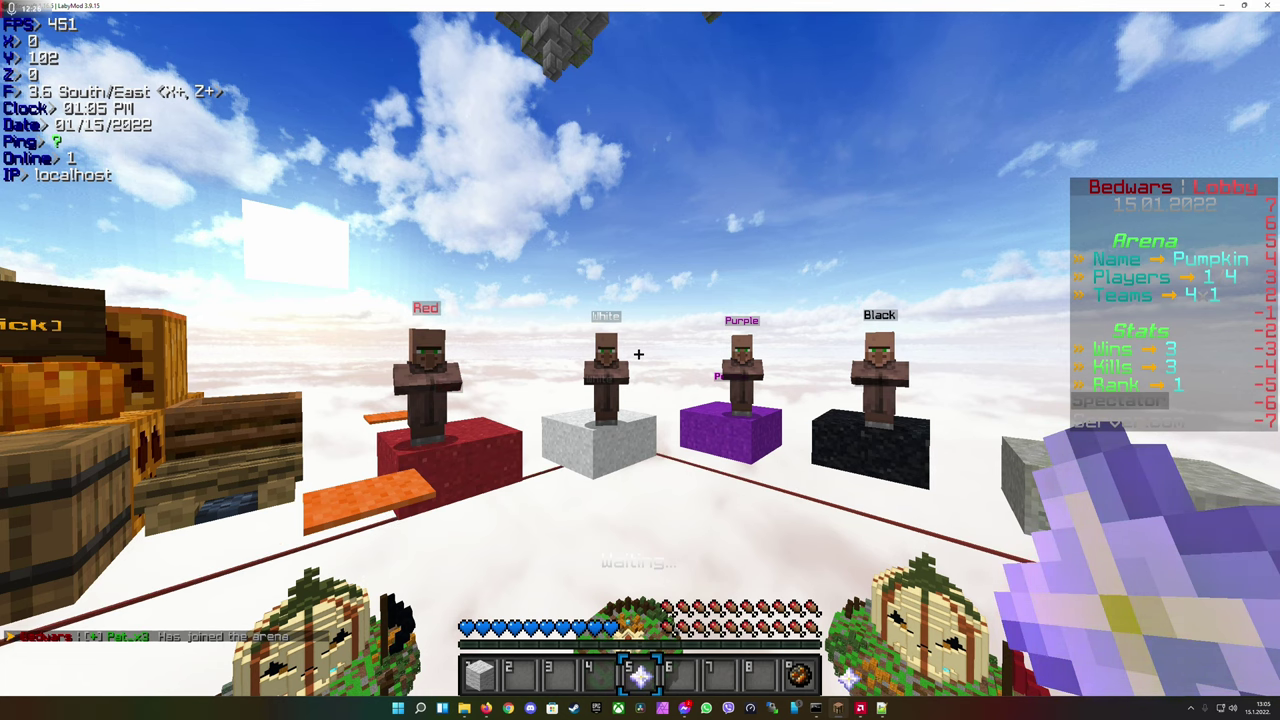
Leave the joined arena and open the global villager's mode selection to look at the Instant Join option.
key("9")
right_click(638, 354)
key("w")
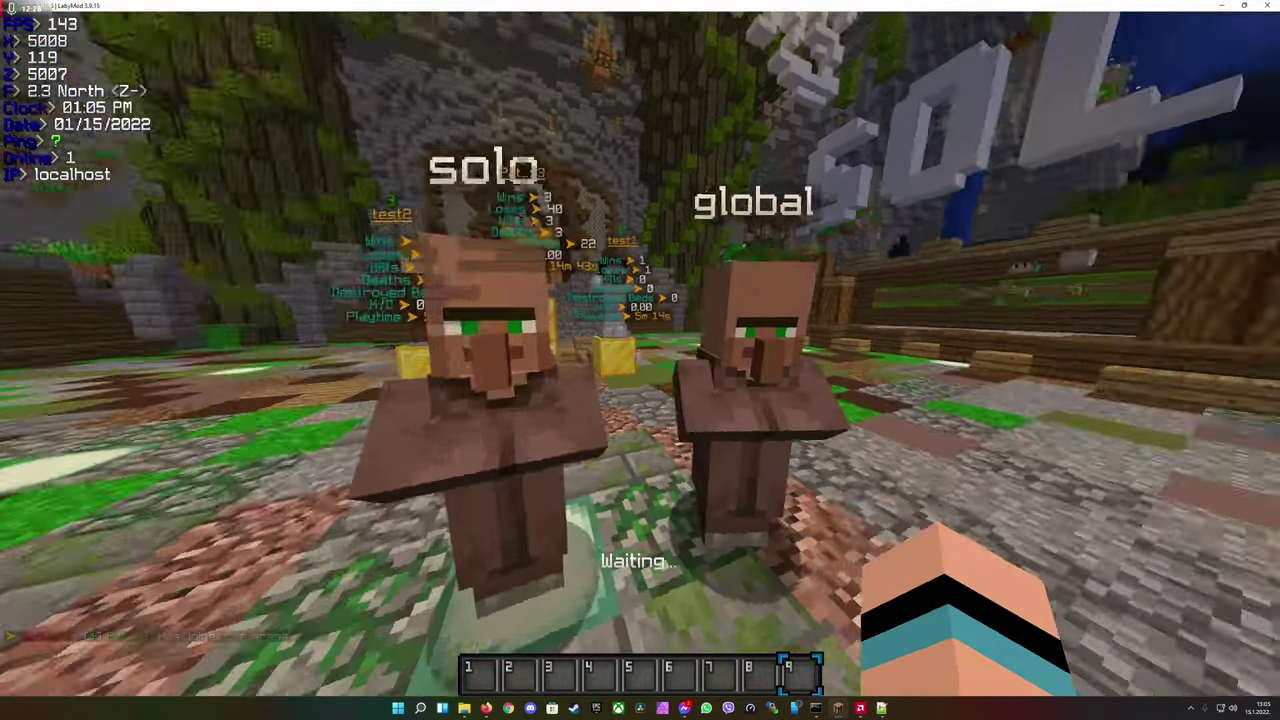
right_click(638, 354)
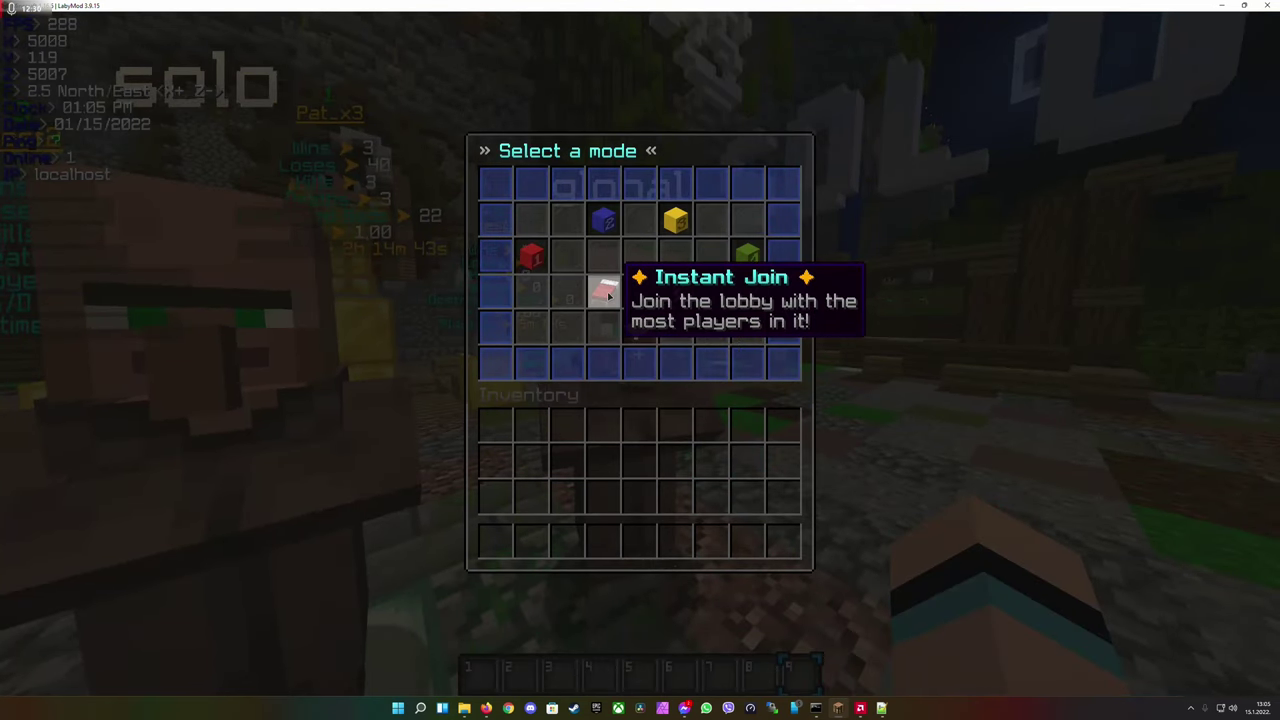
left_click(604, 284)
Join a random arena in lobby state with /bw join %random[status=2]% and leave it again.
type("t/bw ")
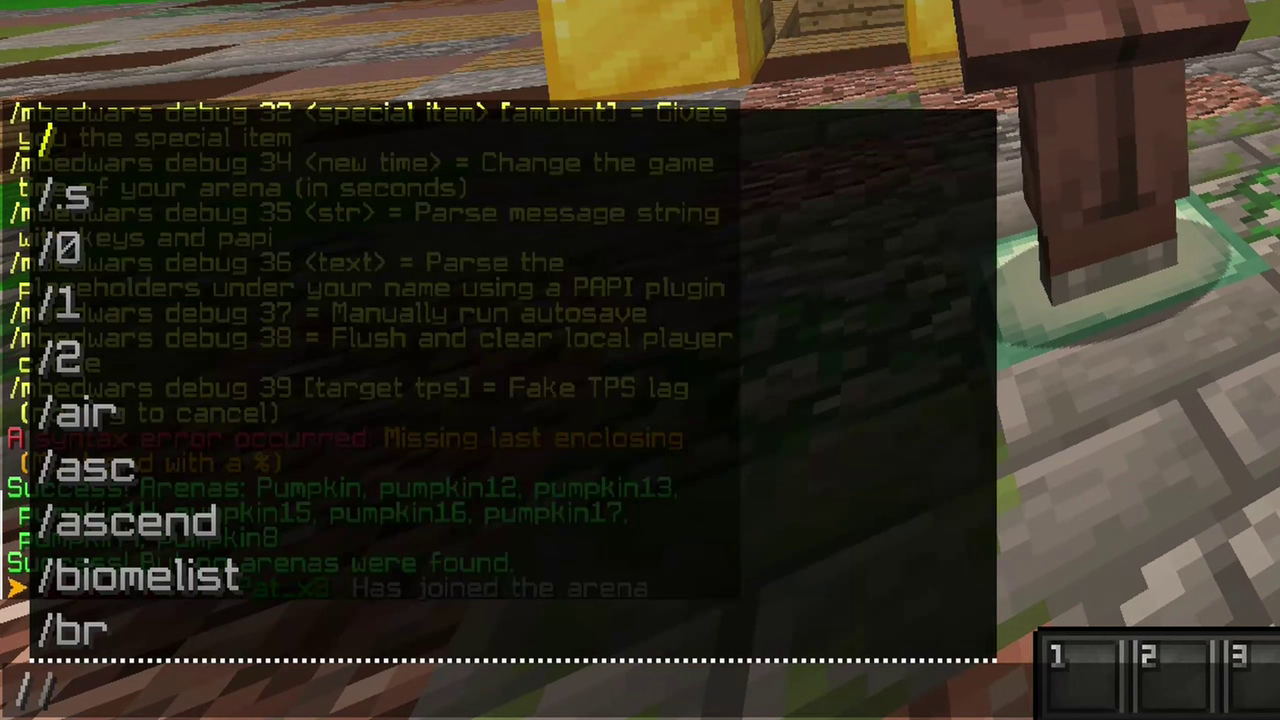
type("jo")
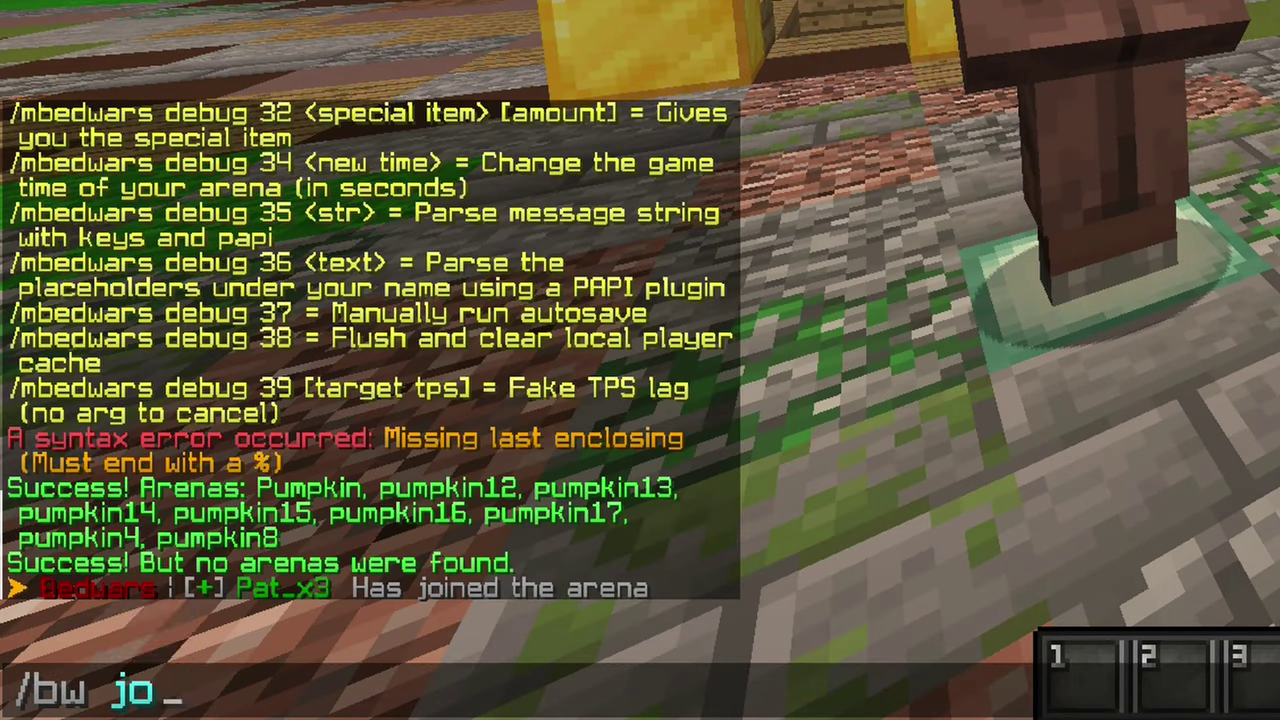
type("in %rand")
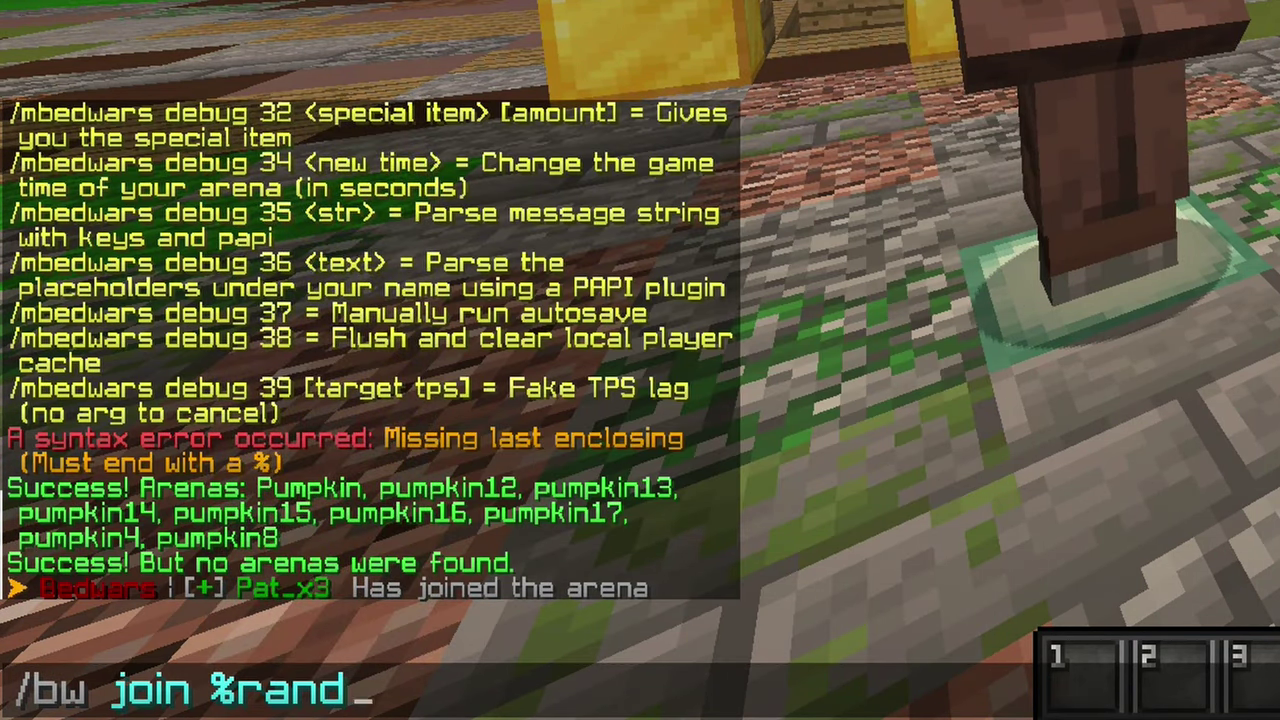
type("om[status=2")
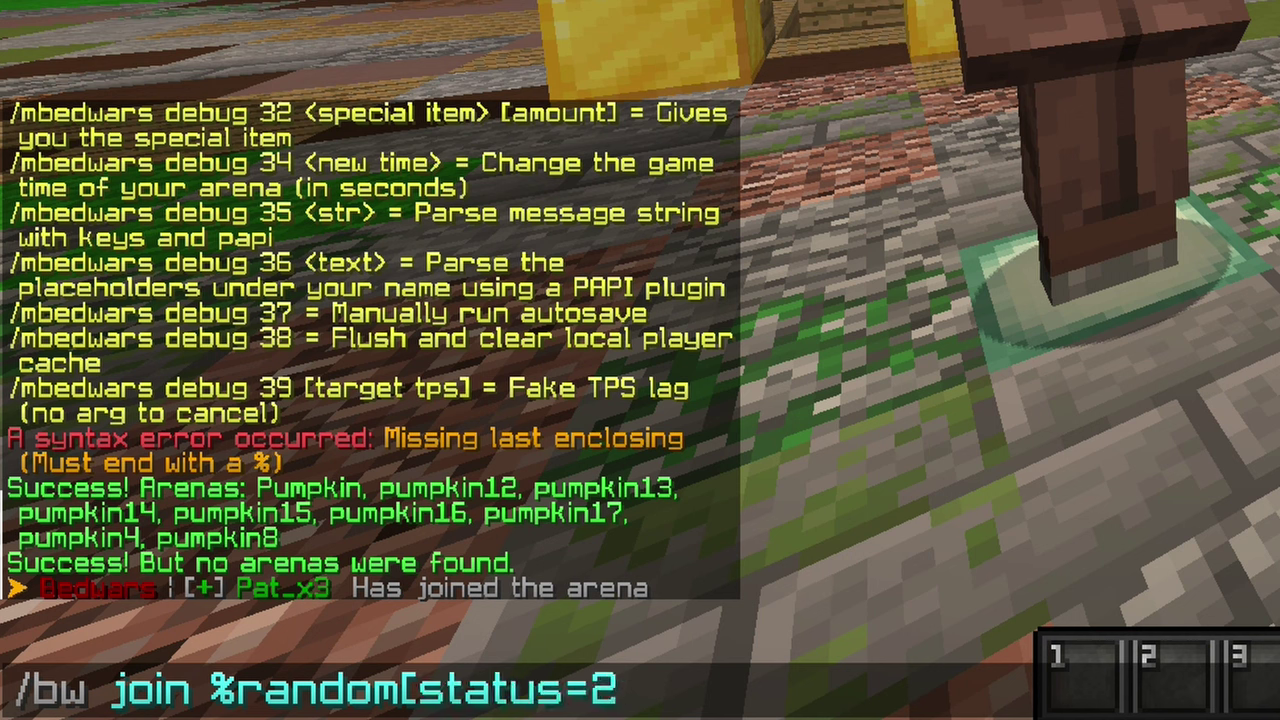
type("]%")
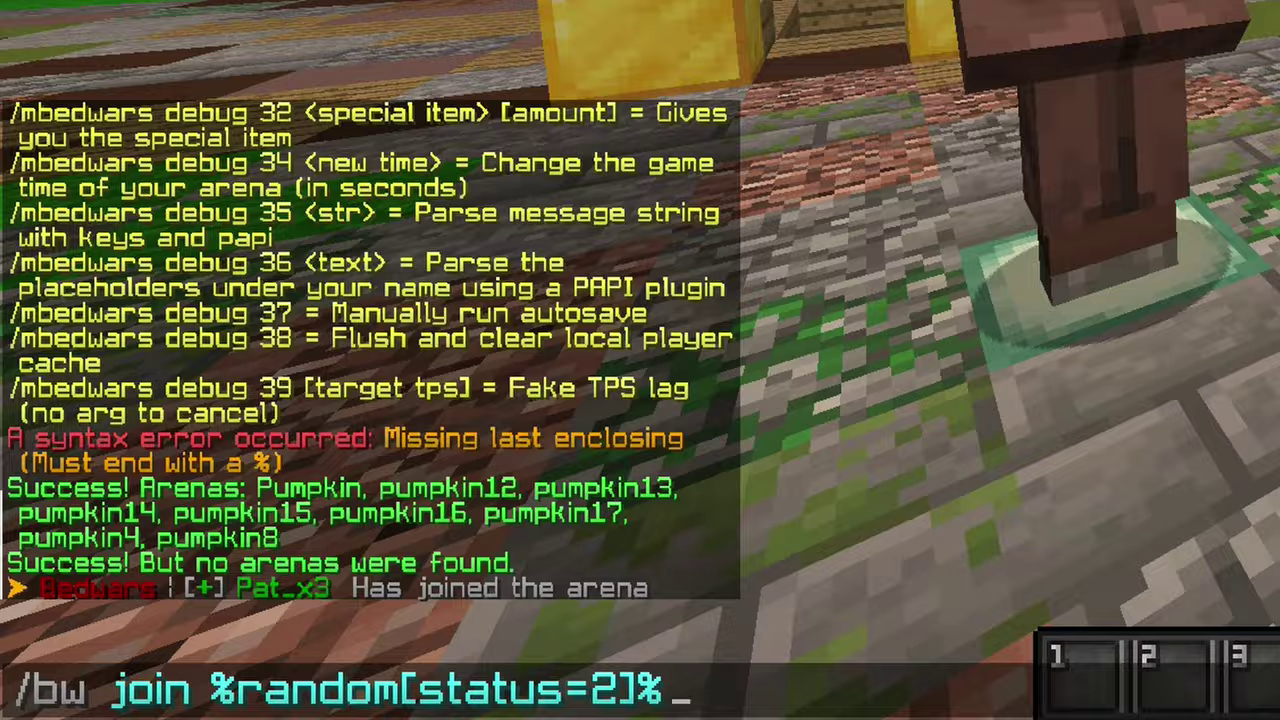
key("Return")
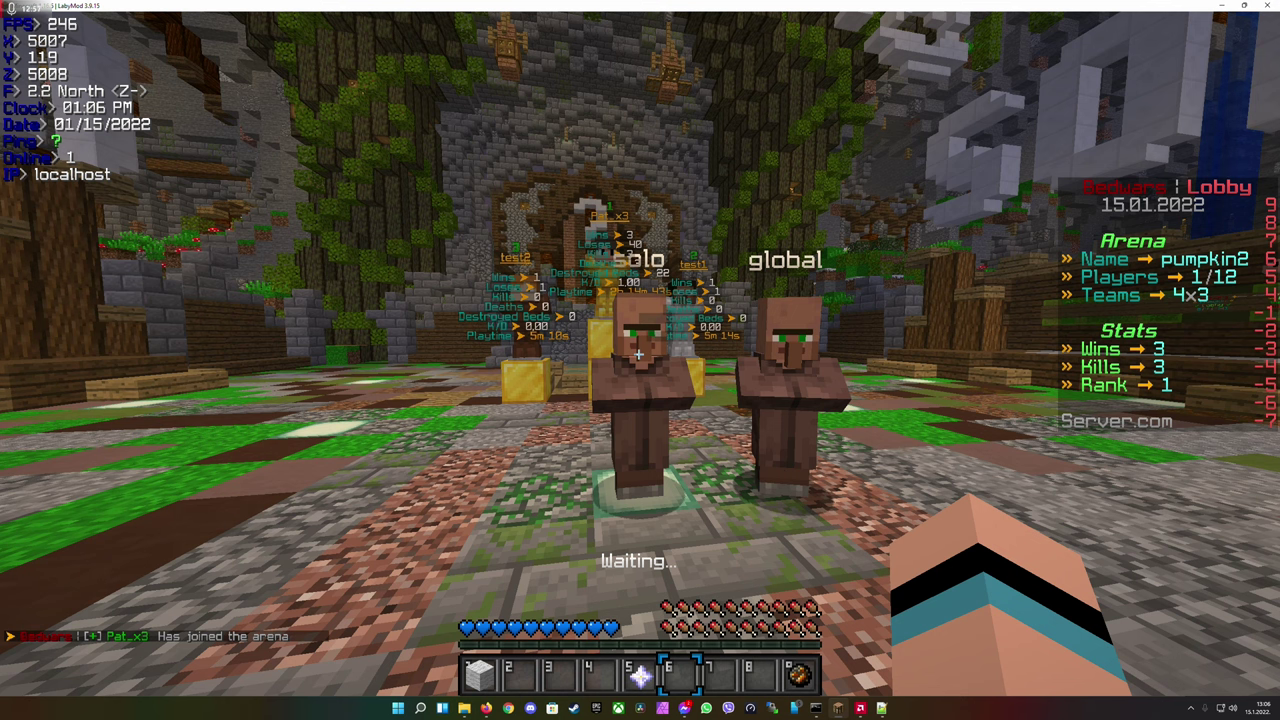
key("s")
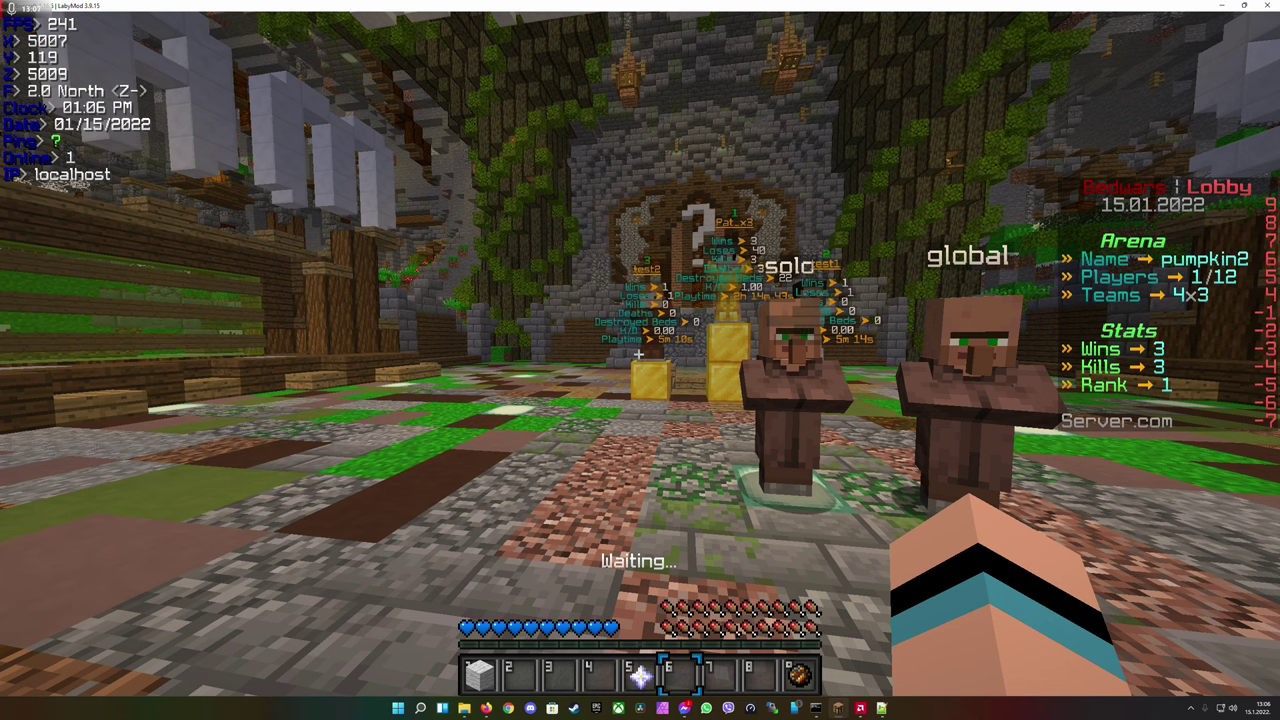
key("9")
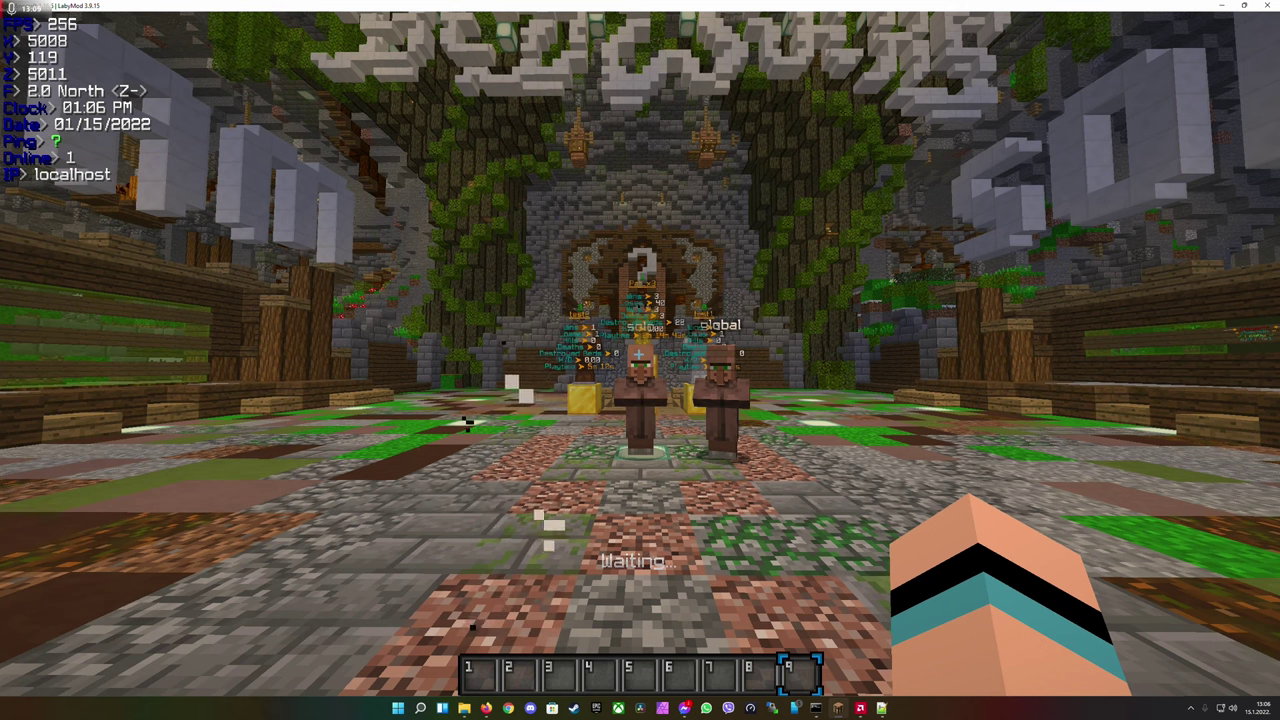
Switch to Notepad++ and examine the arenas-collection condition and the status conditions under set-icon-when in Solo.yml.
key("t")
key("alt+Tab")
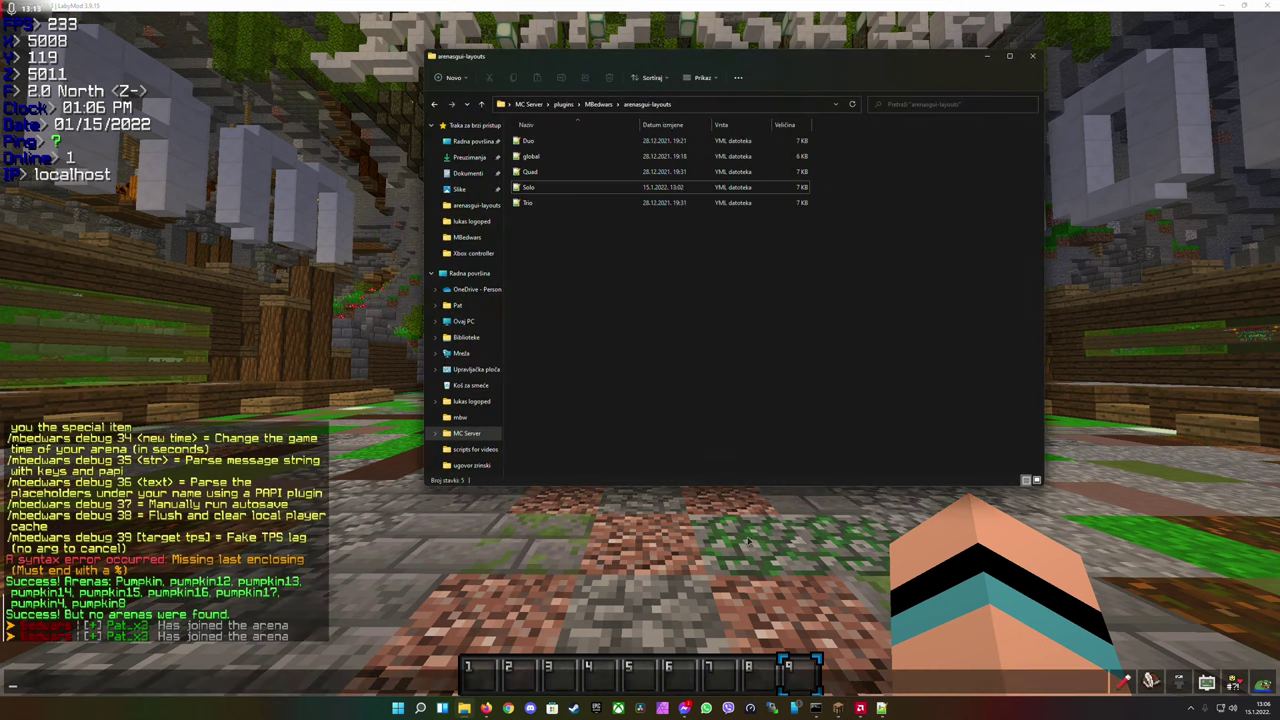
left_click(880, 708)
scroll(606, 430, "down", 3)
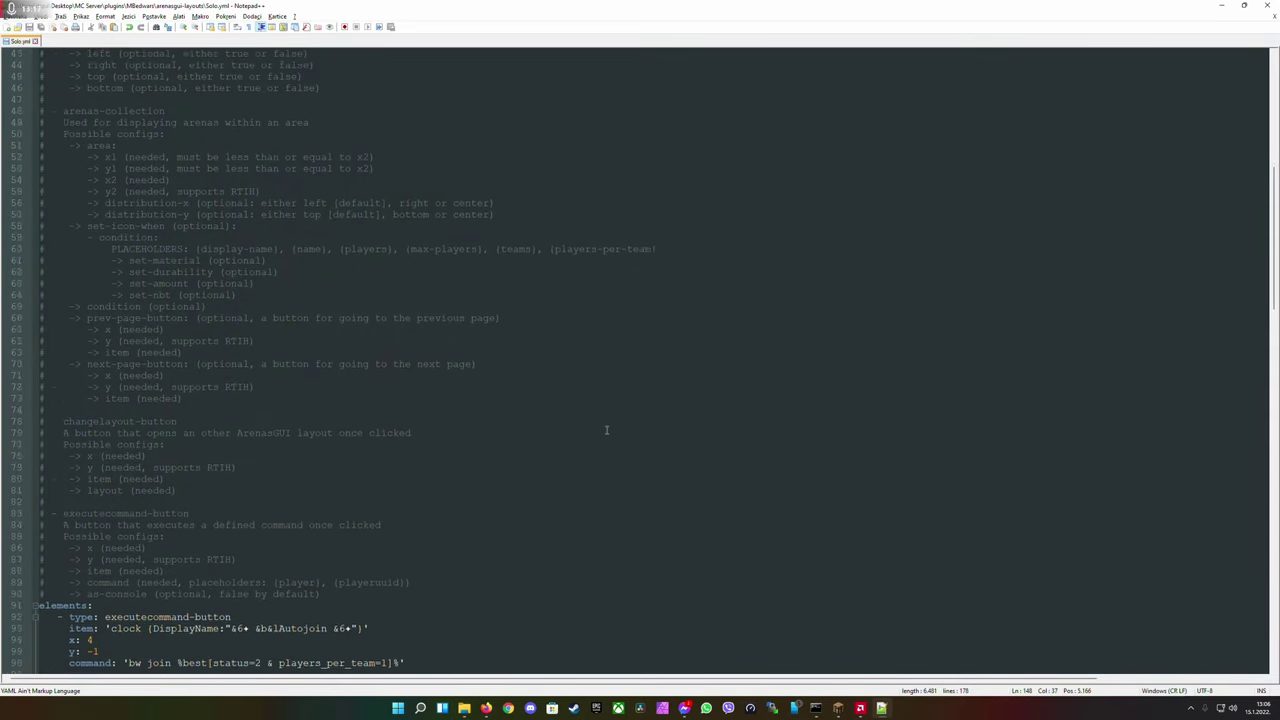
scroll(606, 430, "down", 15)
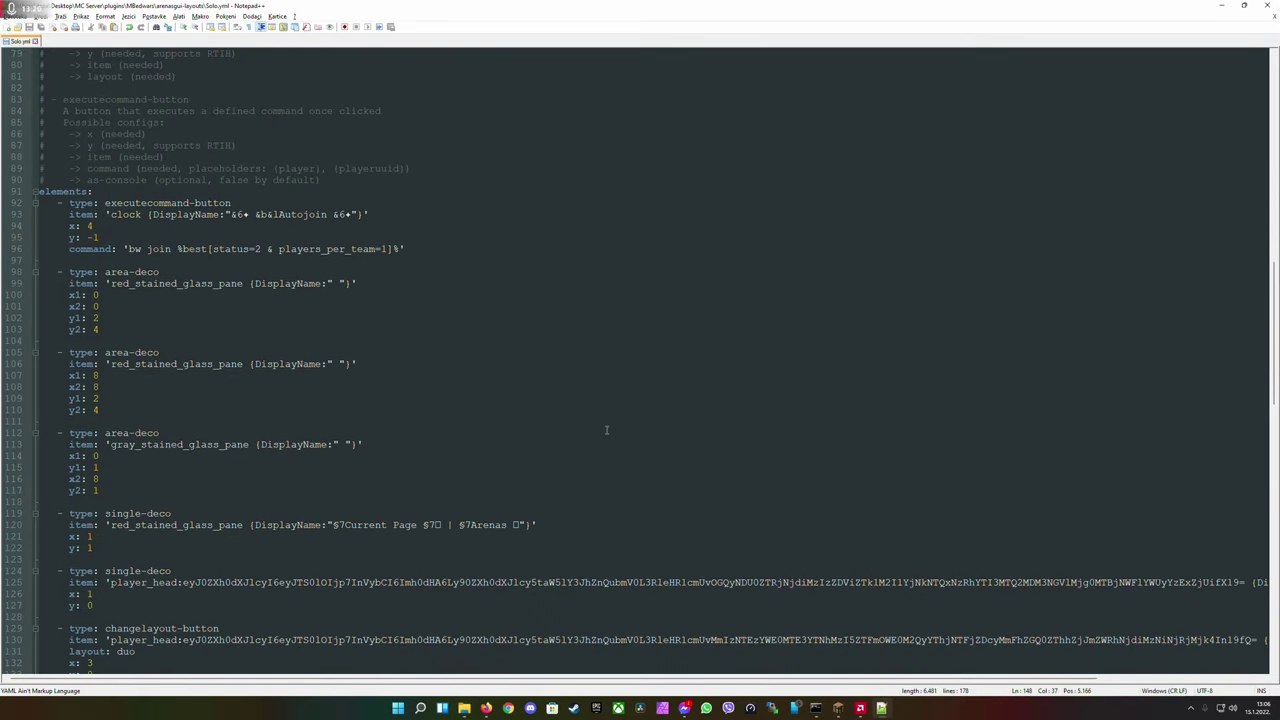
scroll(584, 415, "down", 4)
left_click(586, 410)
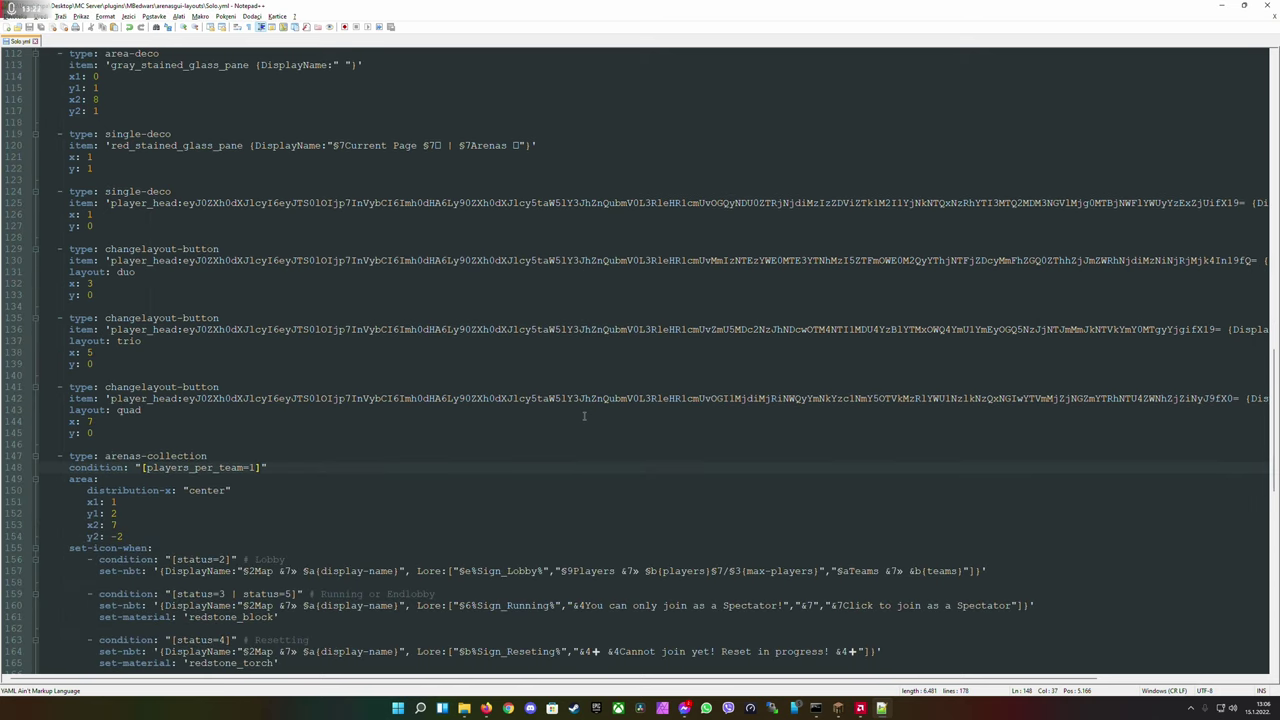
scroll(586, 410, "down", 4)
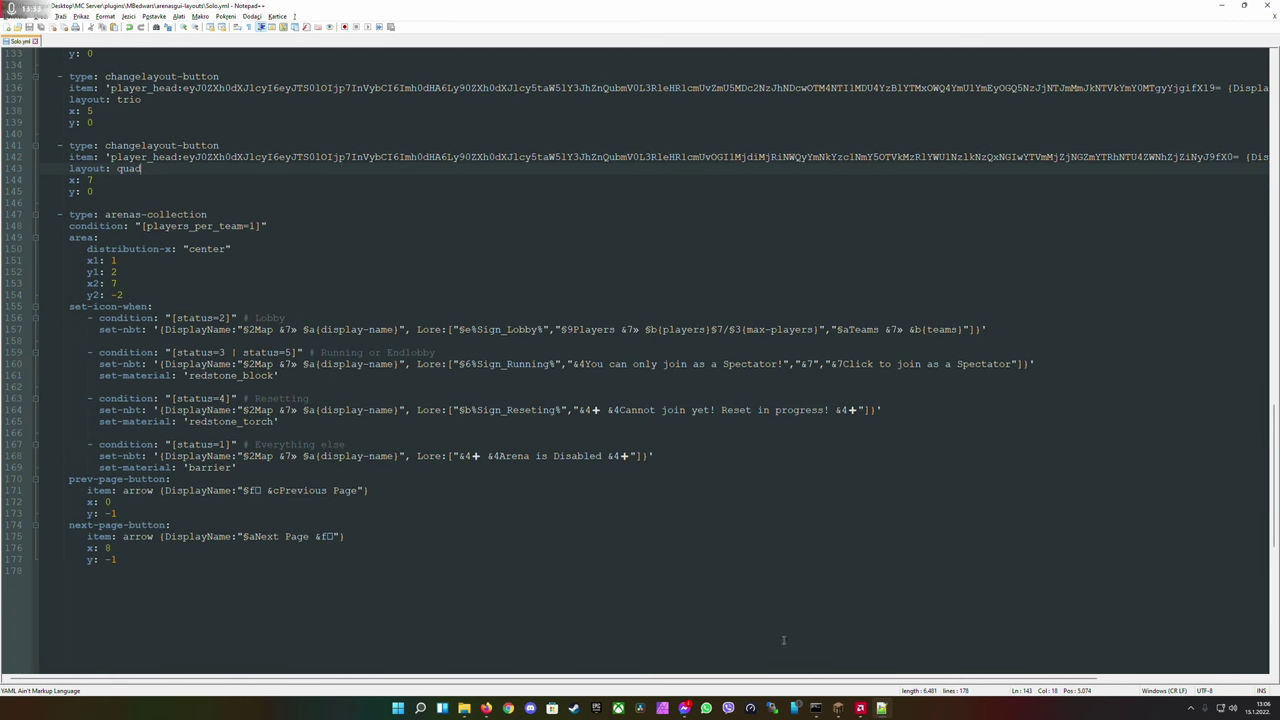
Switch to the Arena Picker wiki page in Firefox and read the Arena Selector section with its types.
left_click(838, 708)
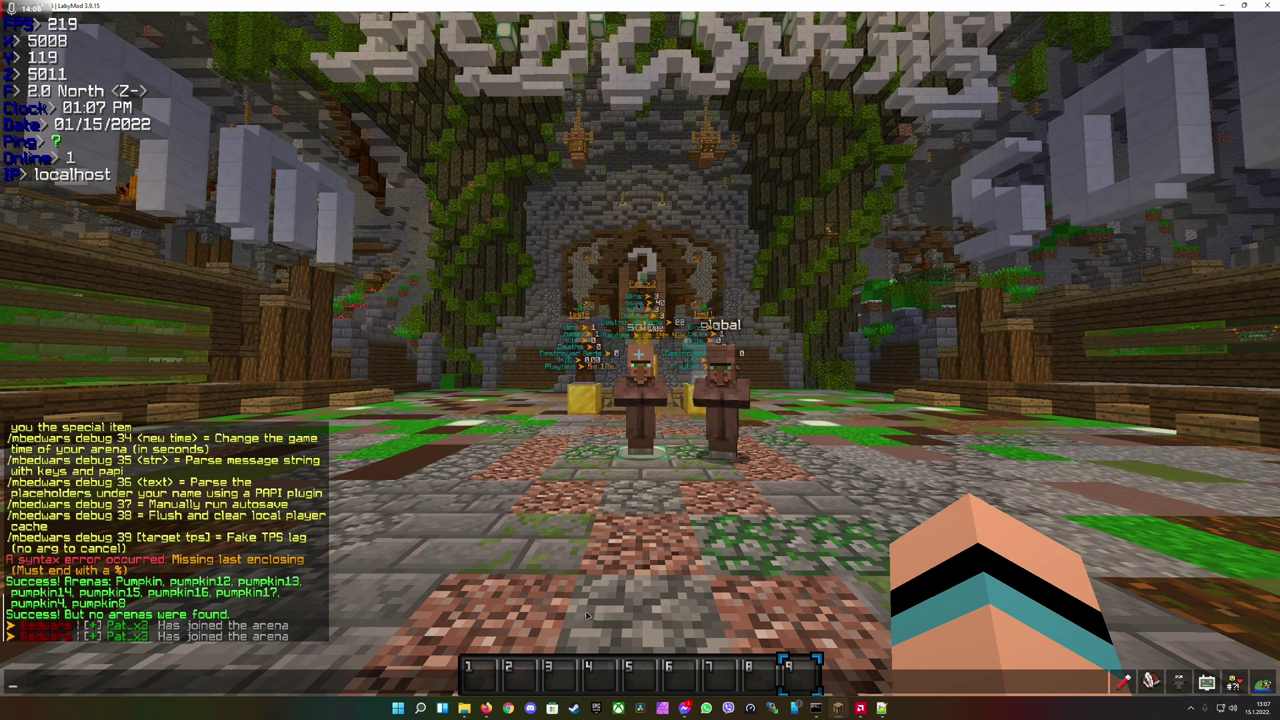
left_click(486, 708)
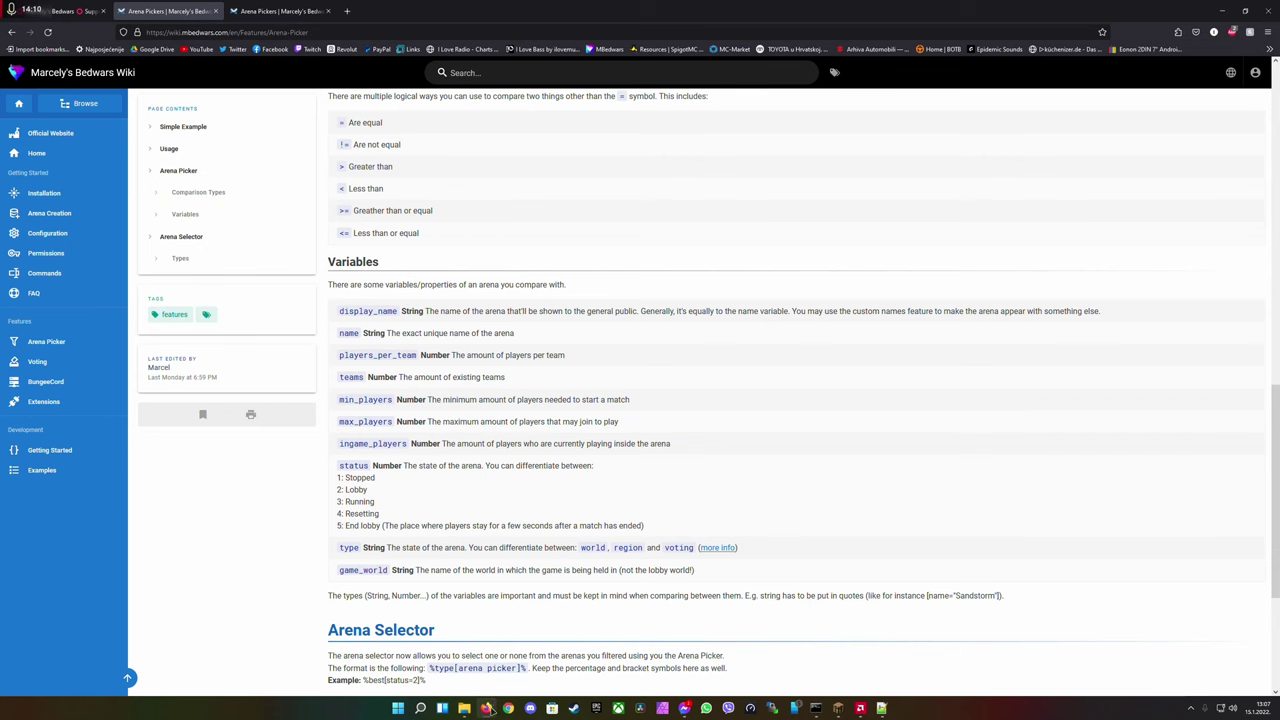
scroll(495, 657, "down", 2)
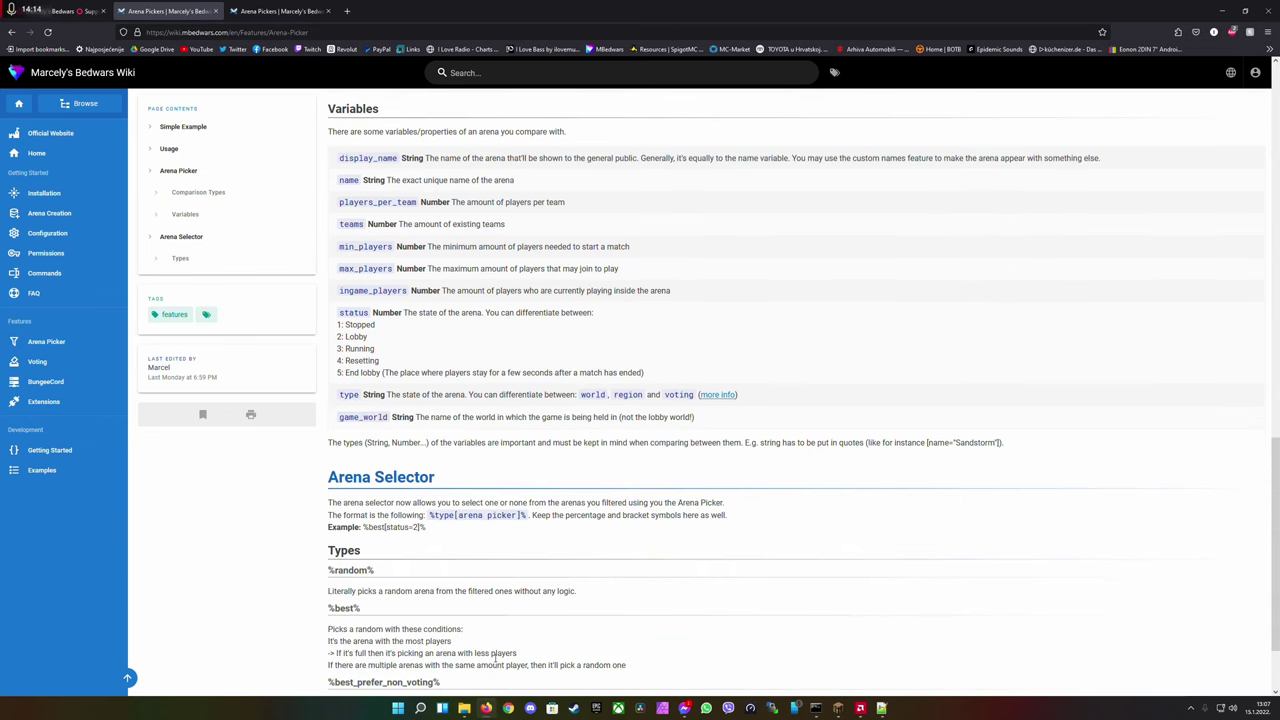
Return to the wiki page's Variables section and highlight the ingame_players variable while reading its description.
scroll(495, 657, "down", 1)
scroll(495, 658, "up", 2)
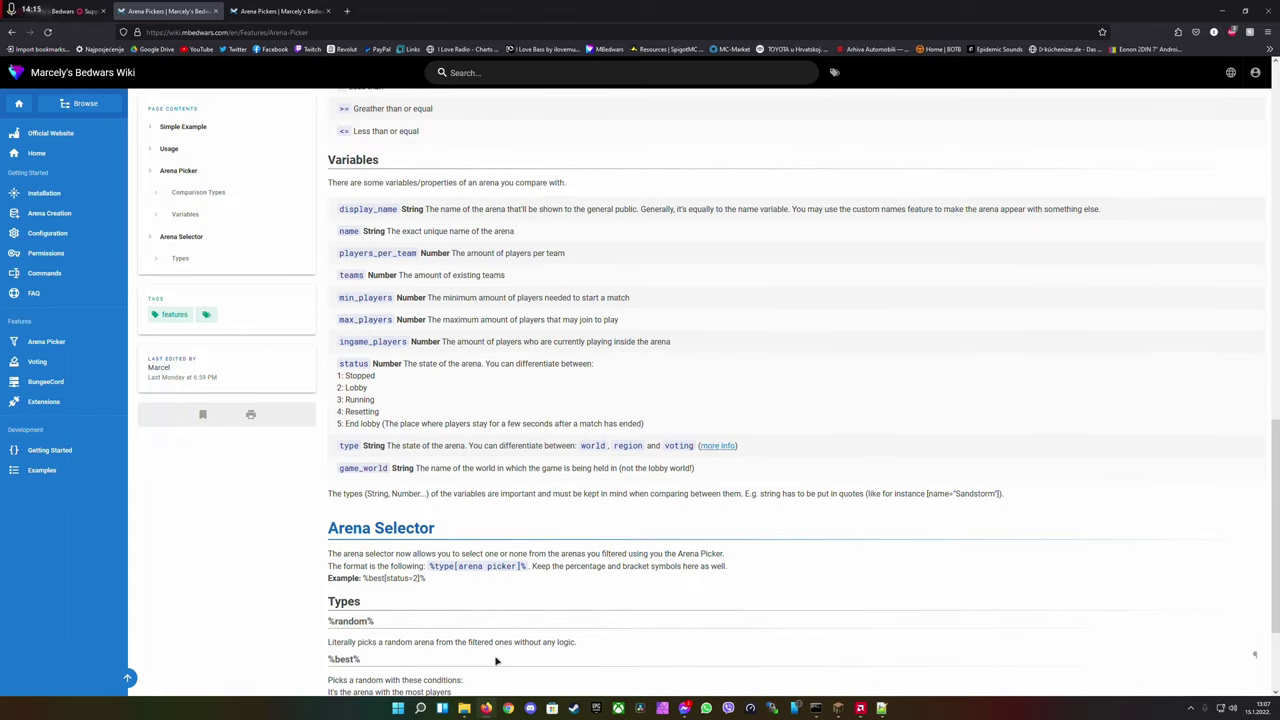
scroll(495, 660, "up", 1)
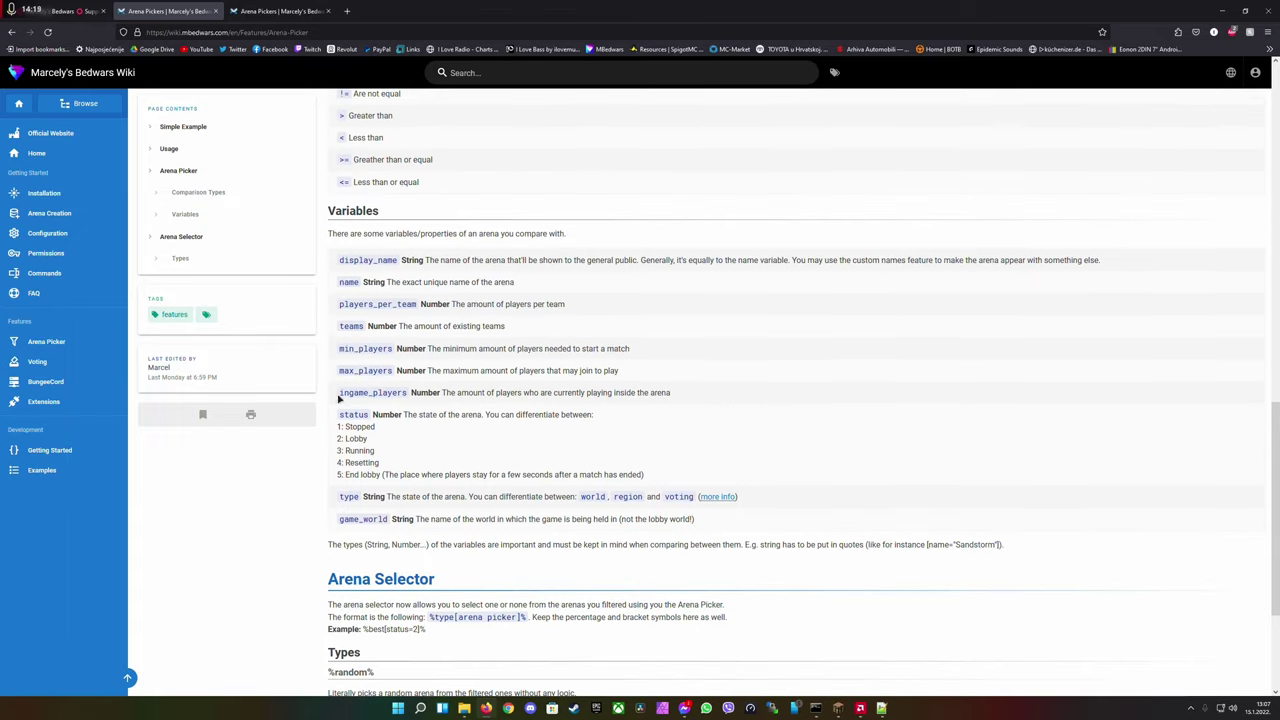
mouse_move(339, 393)
left_mouse_down()
mouse_move(408, 394)
mouse_move(339, 393)
left_mouse_up()
left_click(416, 407)
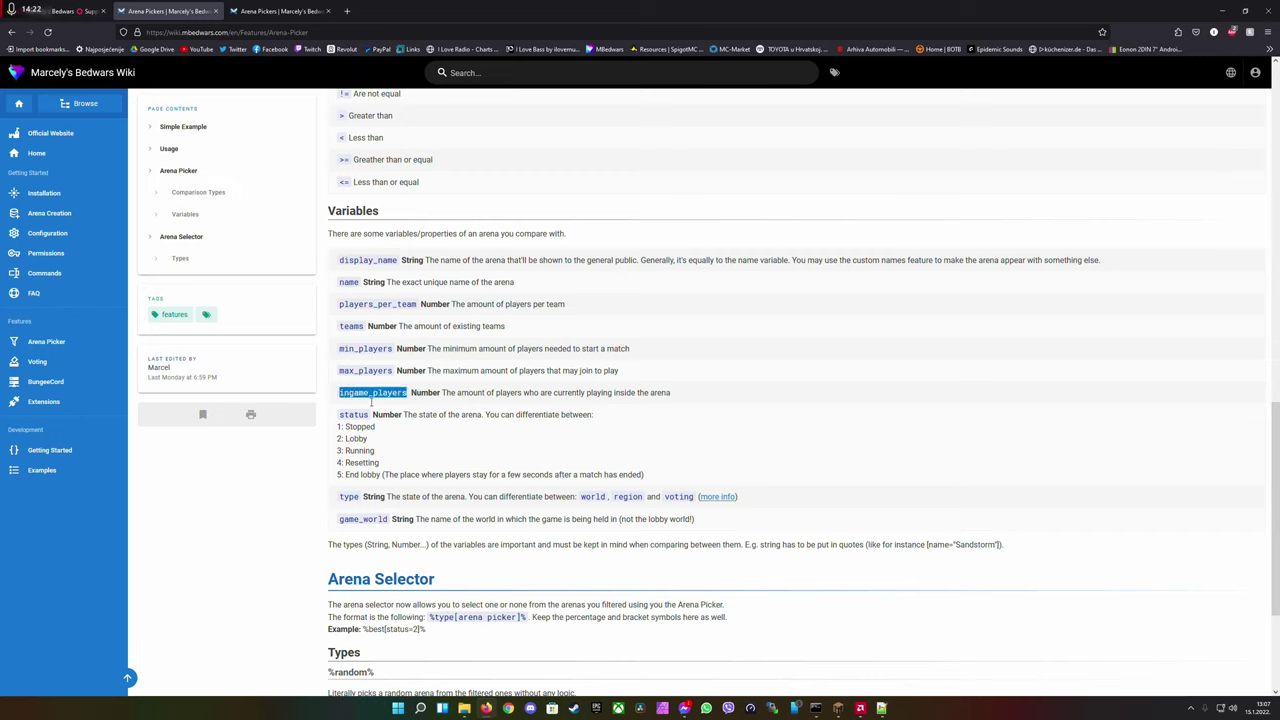
left_click(464, 432)
Switch to Minecraft and try joining with /bw join %best[status=2&ingame_players=1]%, replacing the players_per_team condition of the earlier join command.
left_click(838, 708)
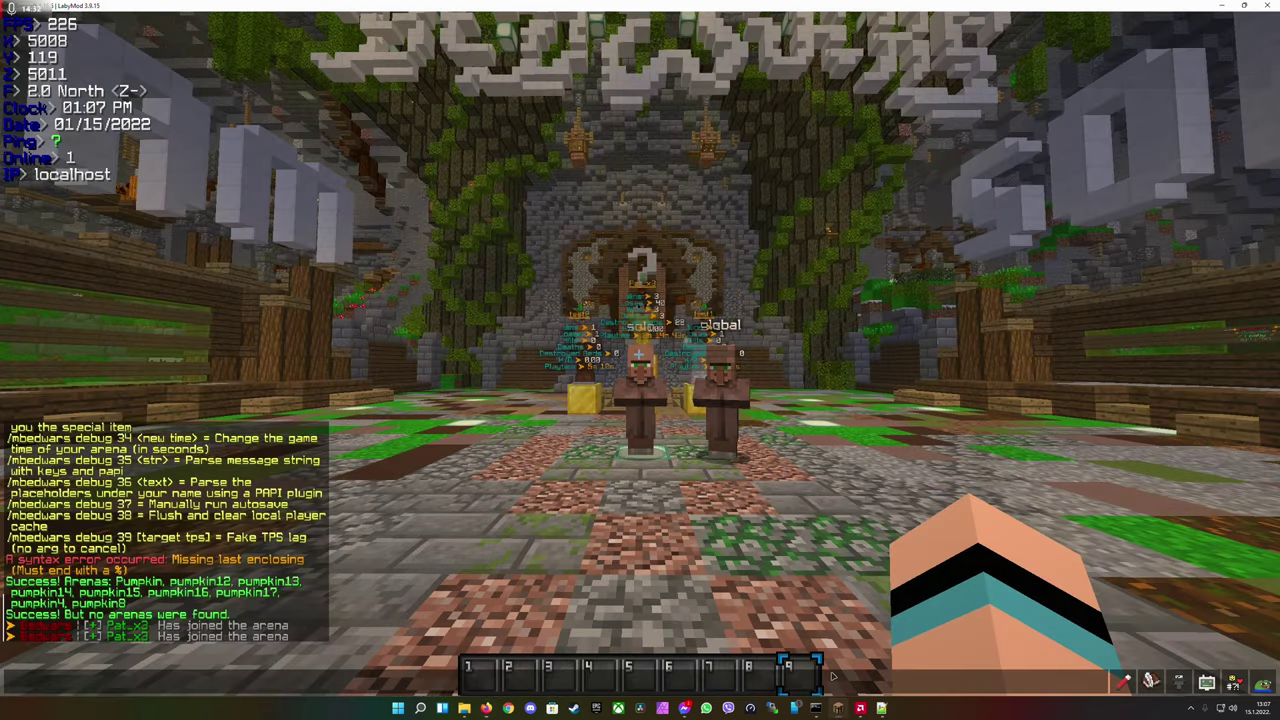
key("Up")
key("Up")
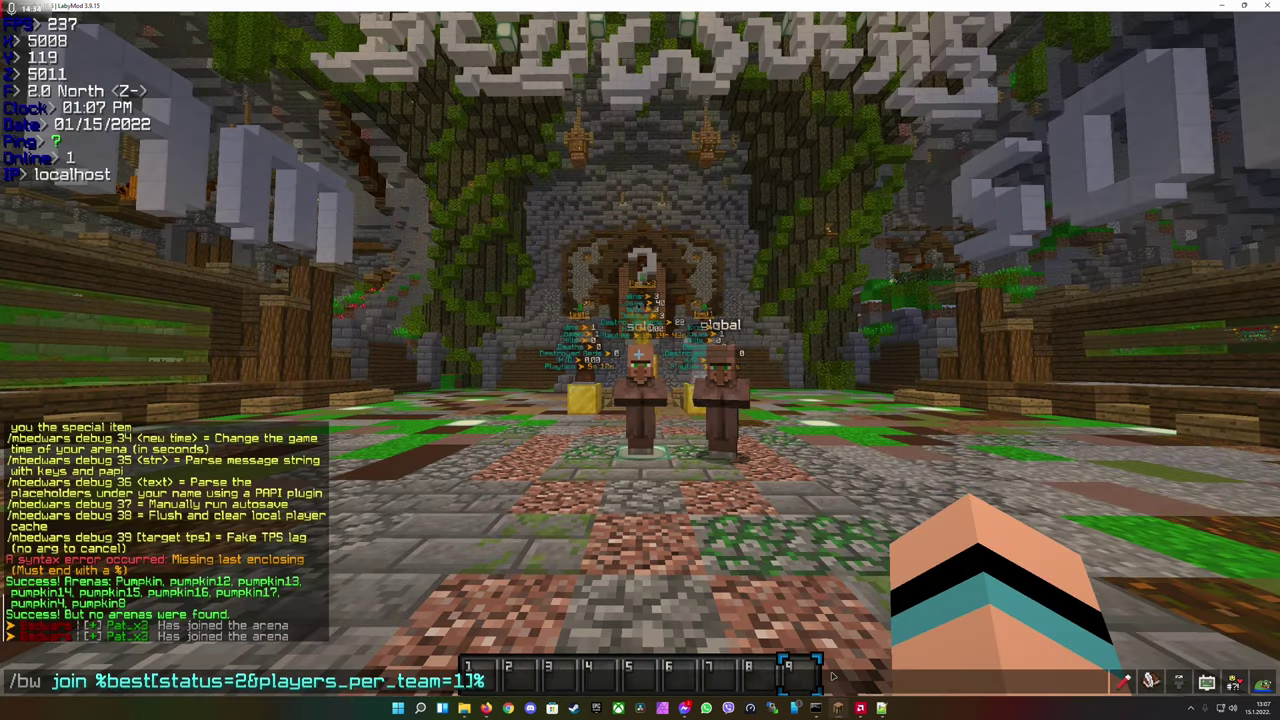
key("Left")
key("Left")
key("BackSpace")
key("BackSpace")
key("BackSpace")
key("BackSpace")
key("BackSpace")
key("BackSpace")
key("BackSpace")
key("BackSpace")
key("BackSpace")
key("BackSpace")
key("BackSpace")
key("BackSpace")
key("BackSpace")
key("BackSpace")
key("BackSpace")
key("BackSpace")
key("BackSpace")
key("BackSpace")
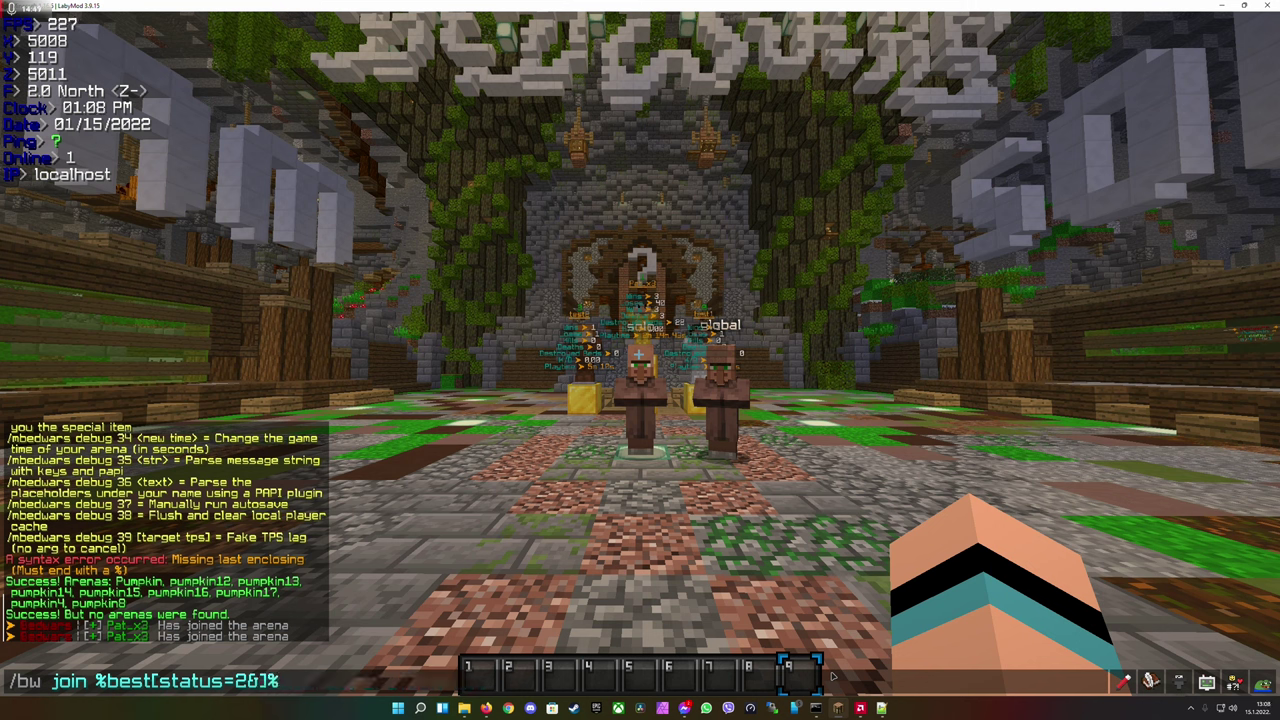
type("ingame_p")
type("layers")
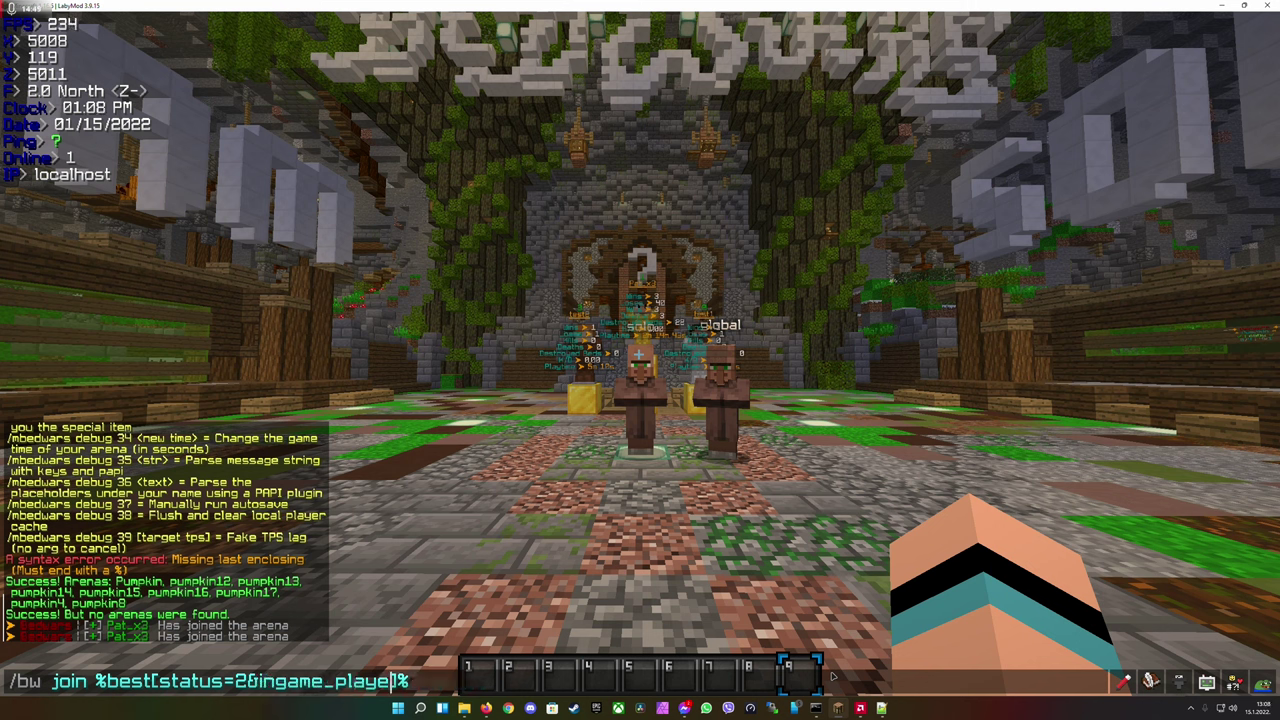
type("=1")
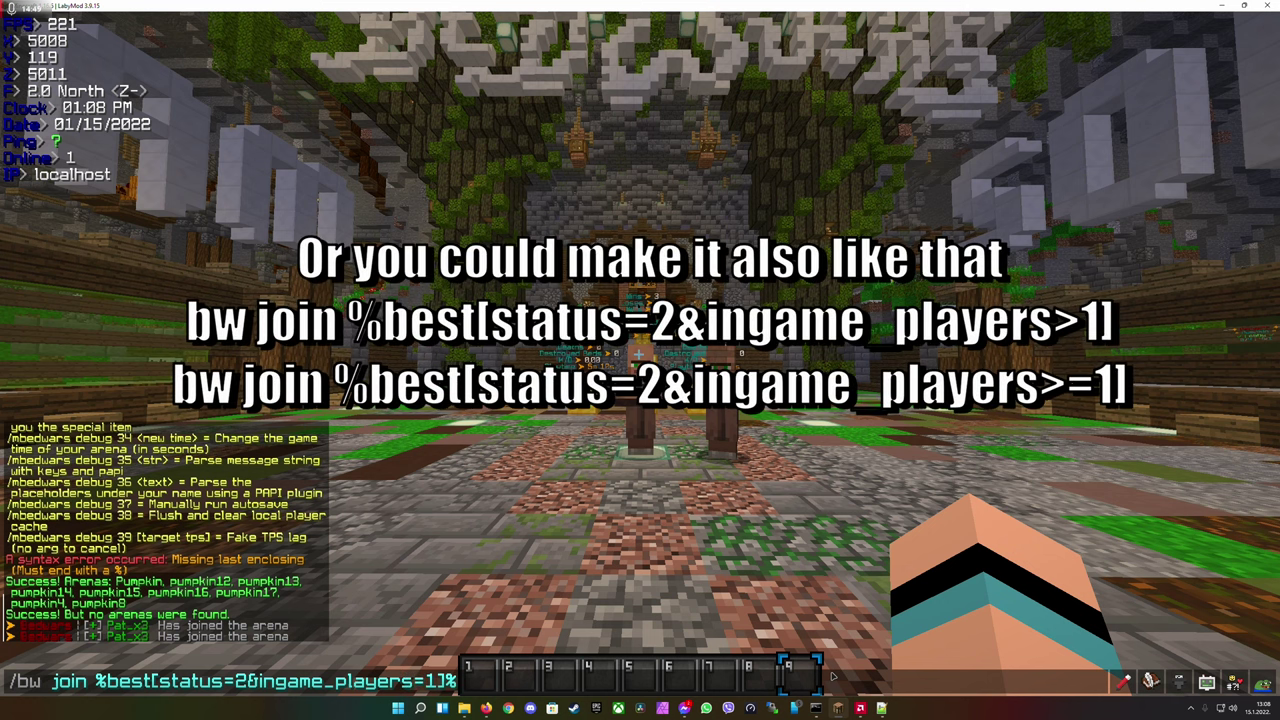
key("Return")
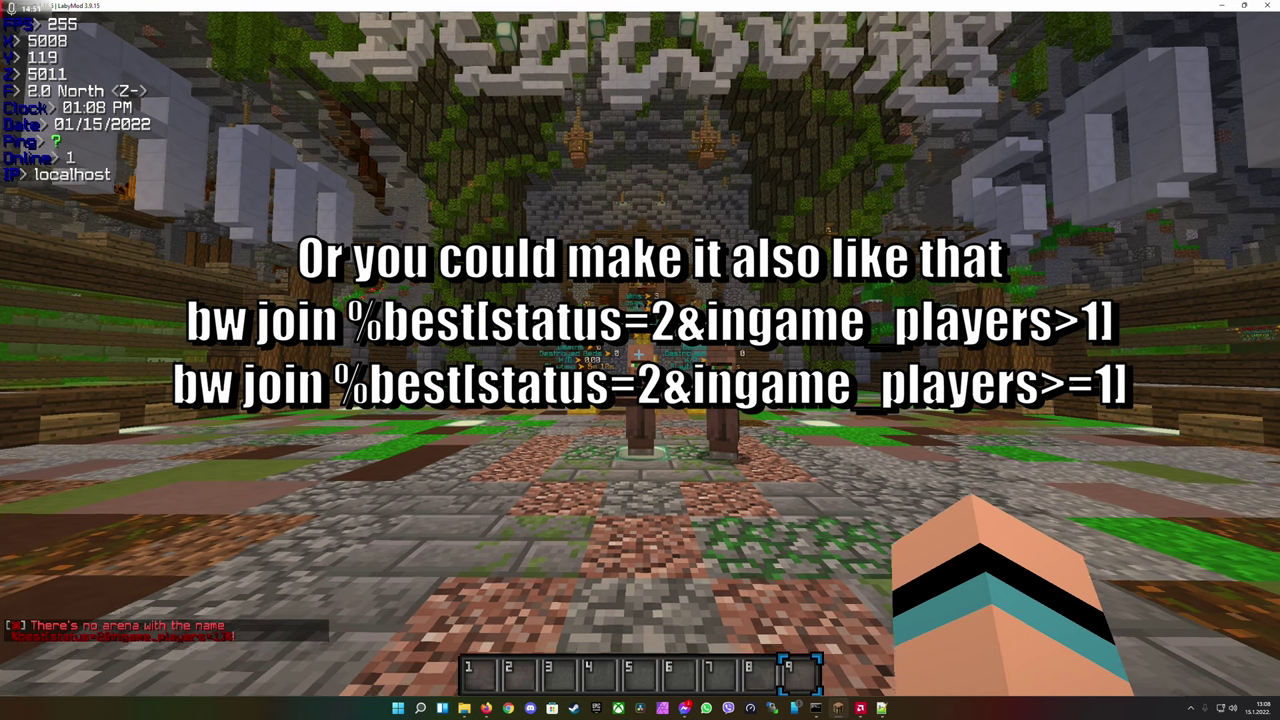
Test the same selector with the debug command /bw debug 2 %best[status=2&ingame_players=1]%.
key("t")
key("Up")
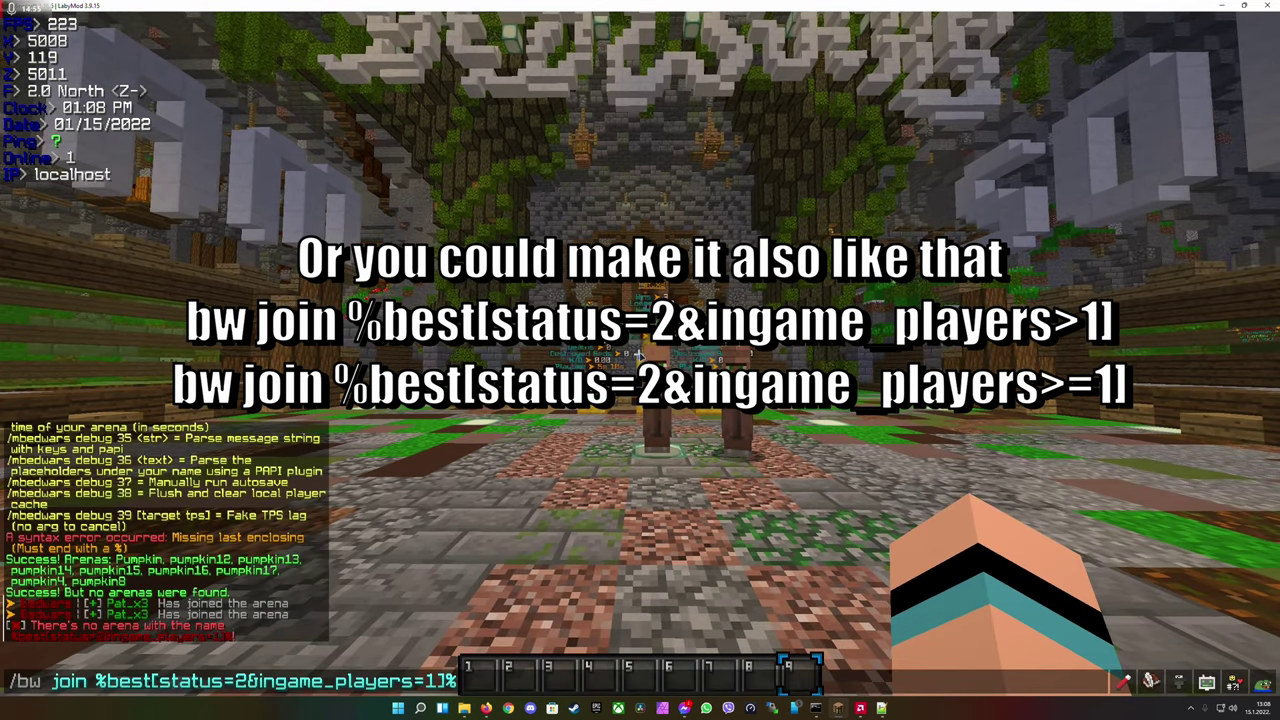
key("ctrl+Left")
key("Left")
key("BackSpace")
key("BackSpace")
key("BackSpace")
key("BackSpace")
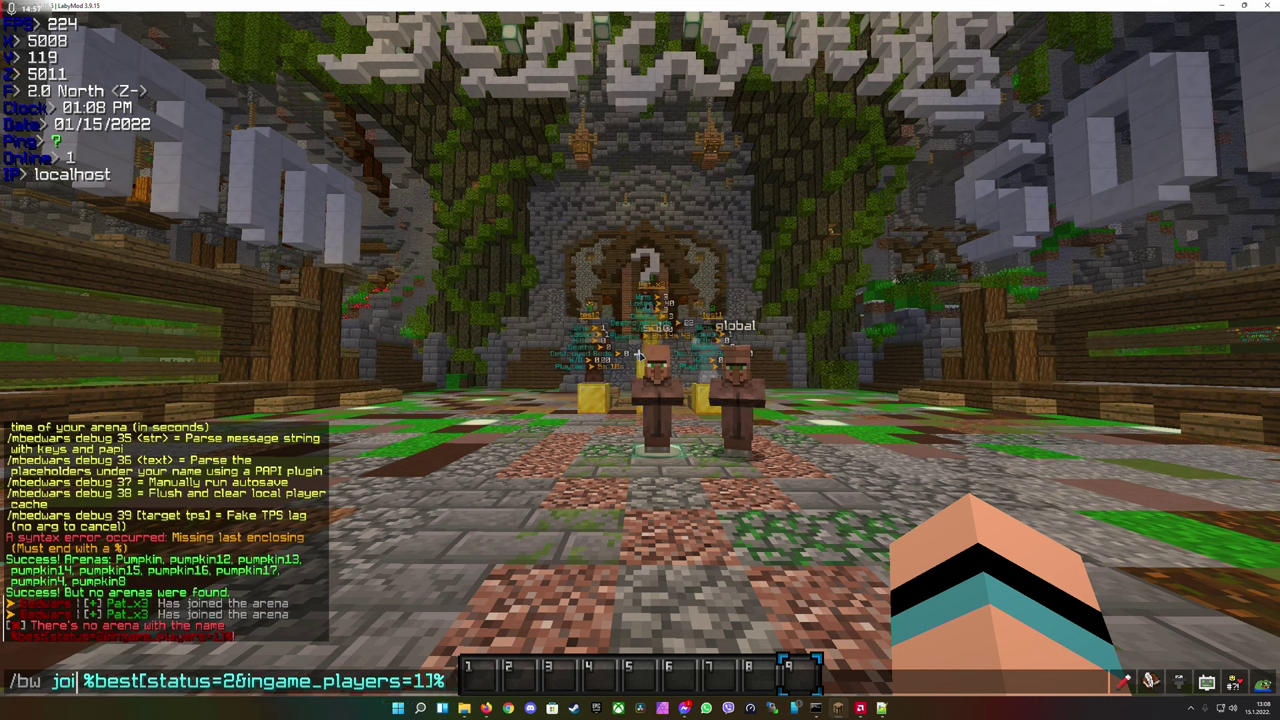
type("debug 2")
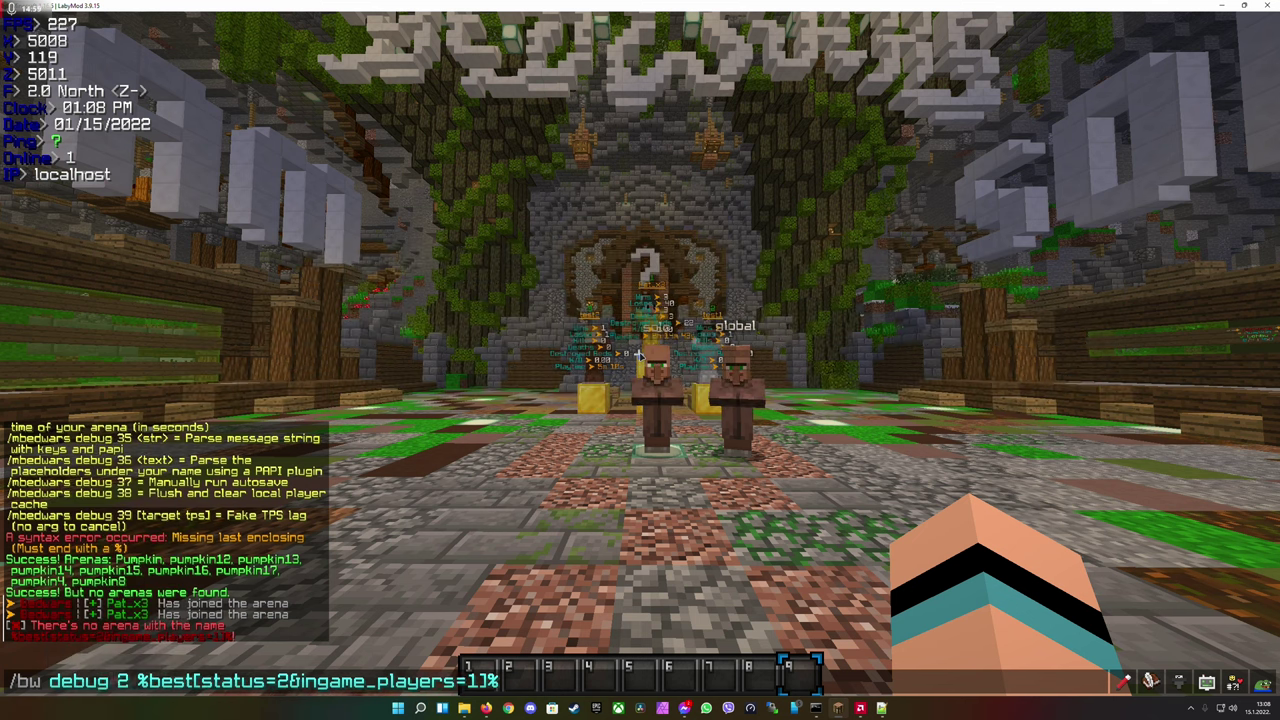
key("Return")
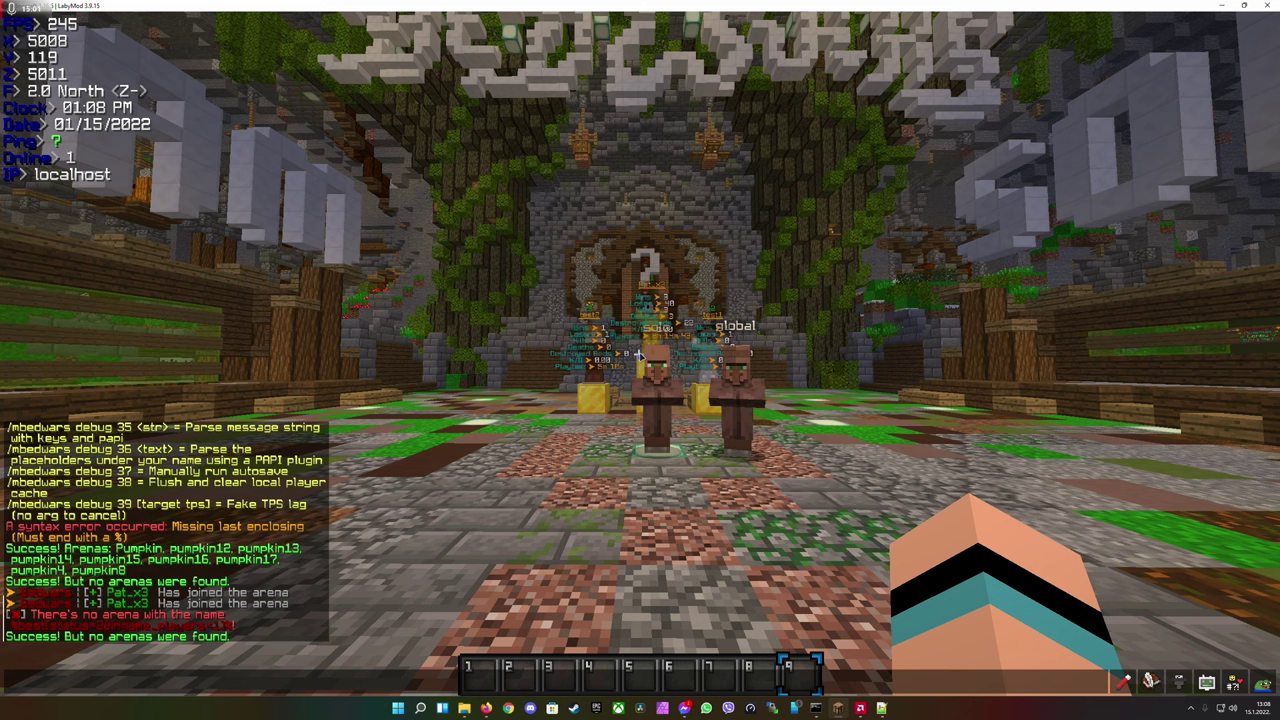
Join the Pumpkin arena and rerun the debug query for lobby arenas with one in-game player.
key("Escape")
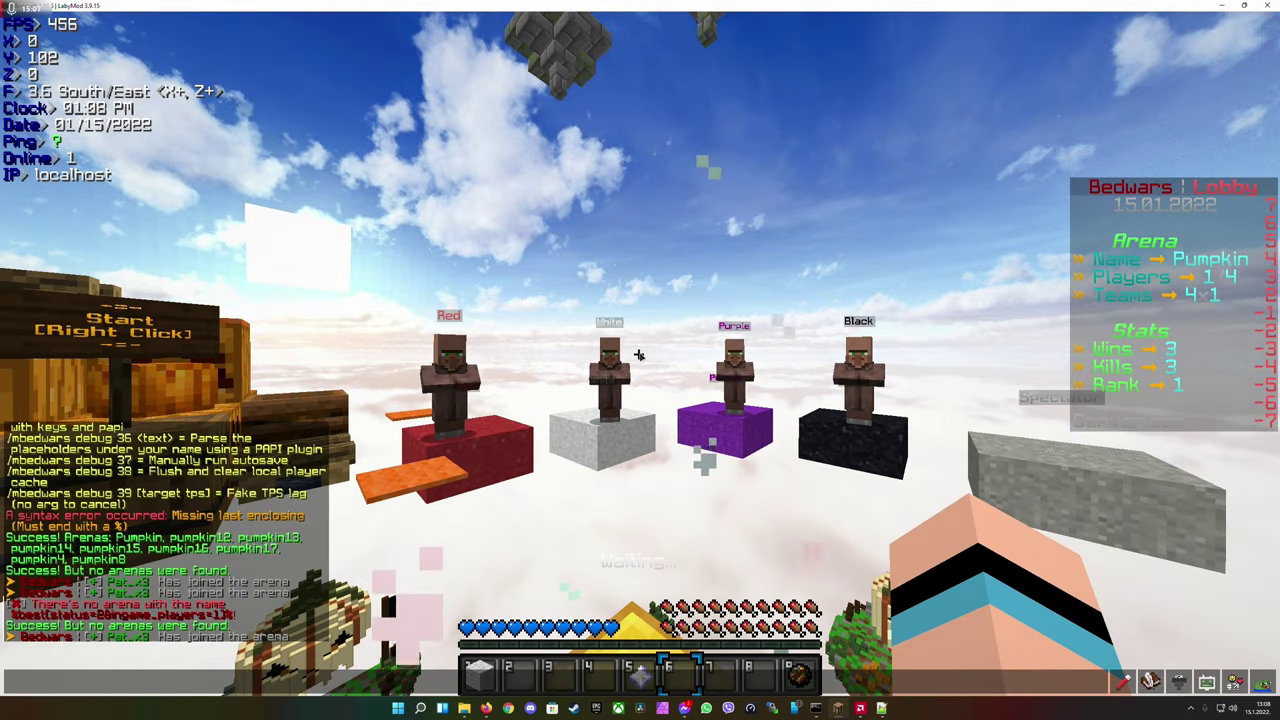
key("Return")
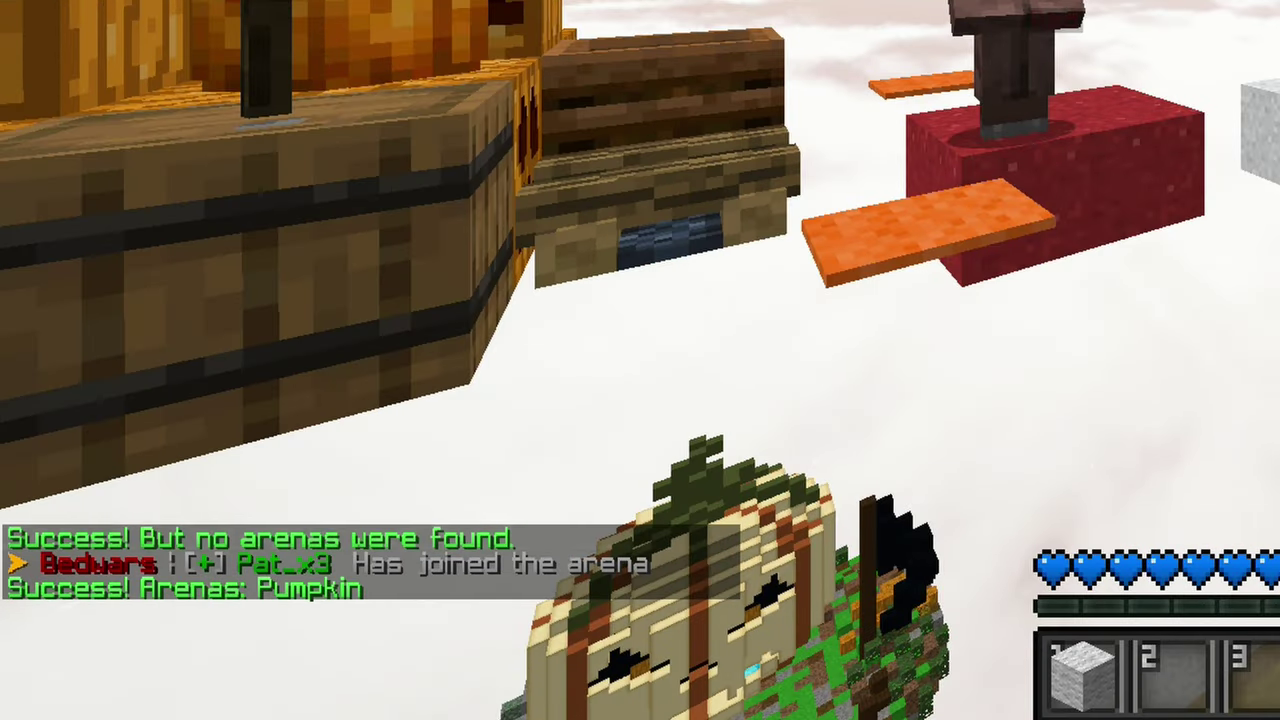
key("t")
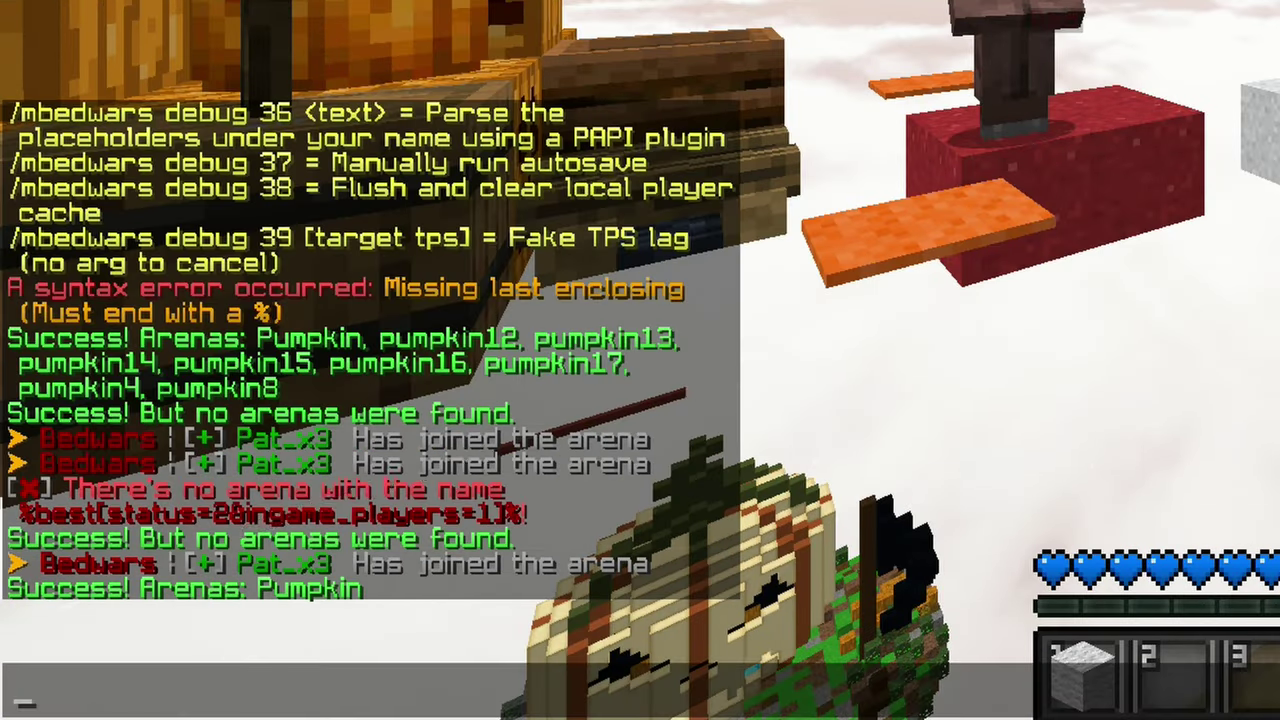